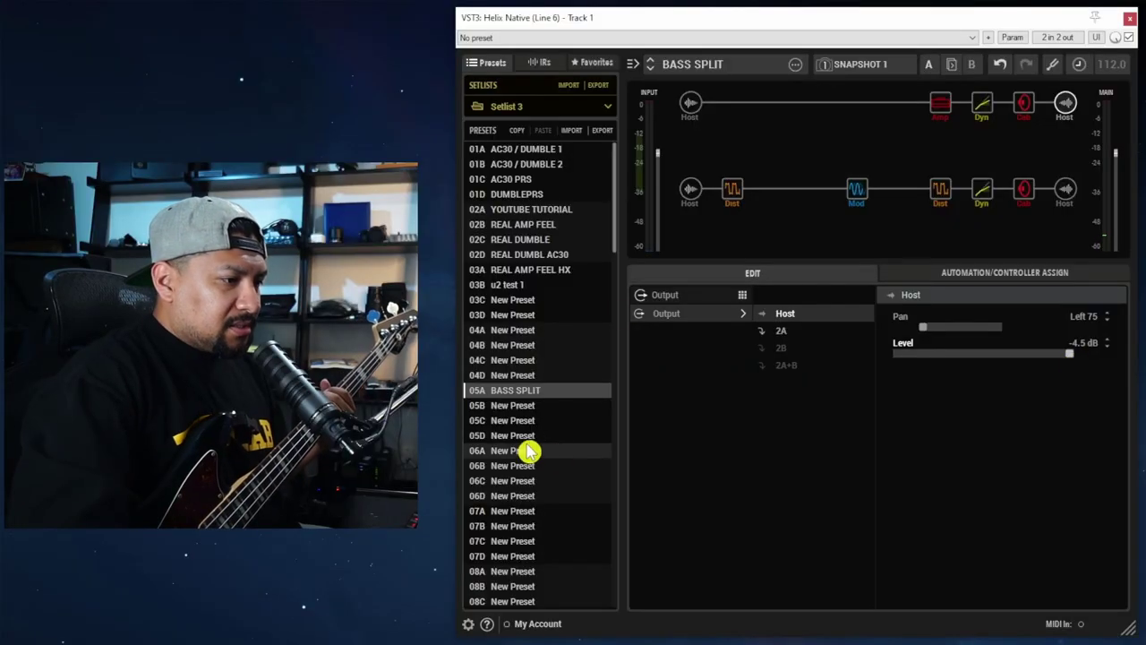
Step: Load the empty 03C New Preset from Setlist 3 in Helix Native
{"action": "left_click", "coordinate": [521, 306]}
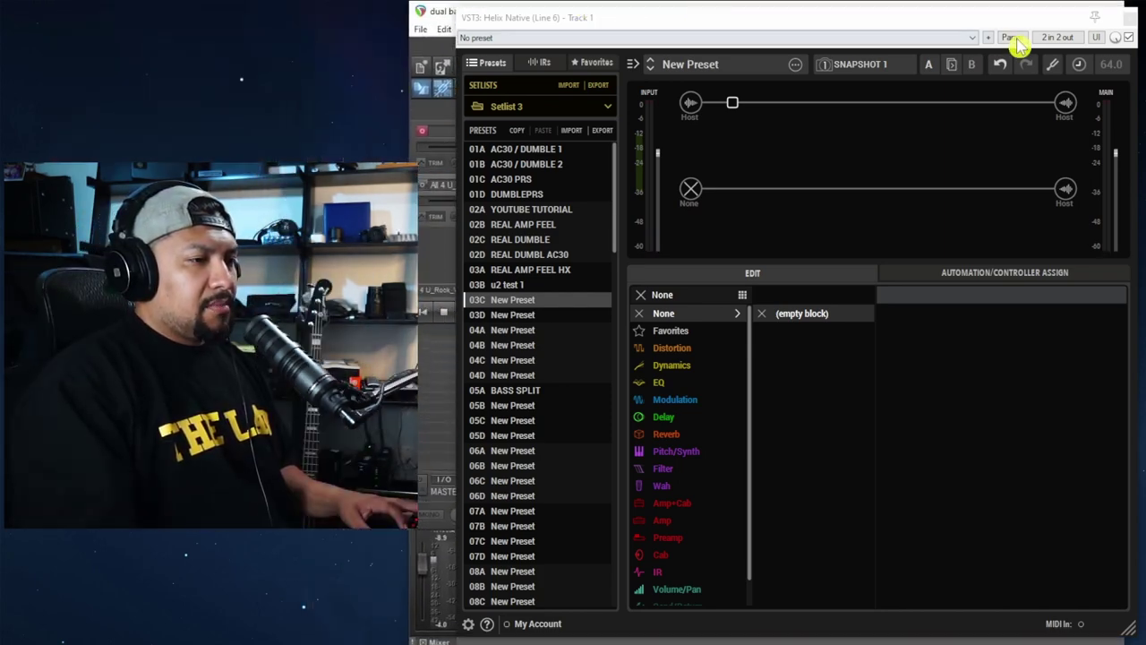
Step: Close Helix, play the drums briefly, then raise the MODO DRUM fader to -2.85 dB
{"action": "left_click", "coordinate": [1129, 17]}
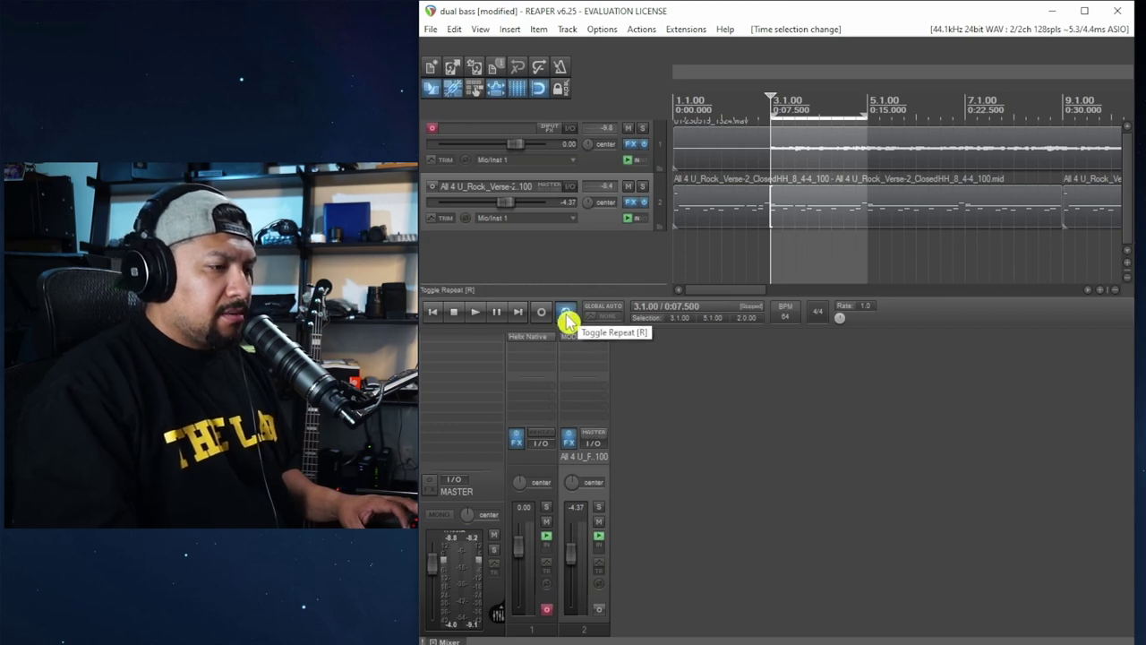
{"action": "key", "text": "space"}
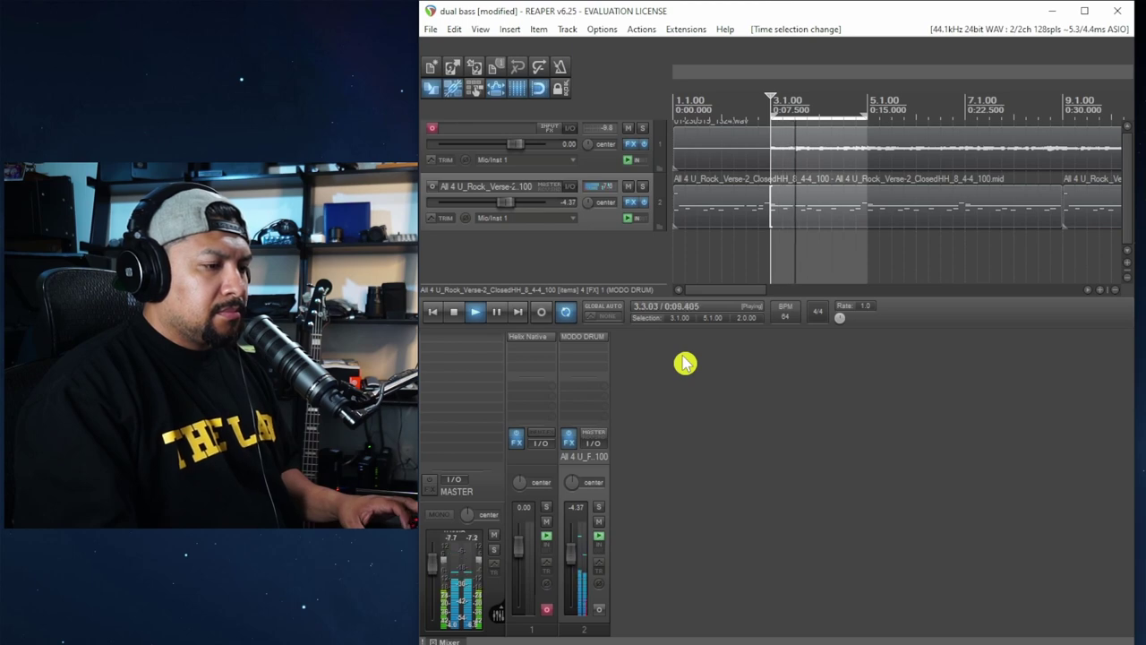
{"action": "key", "text": "space"}
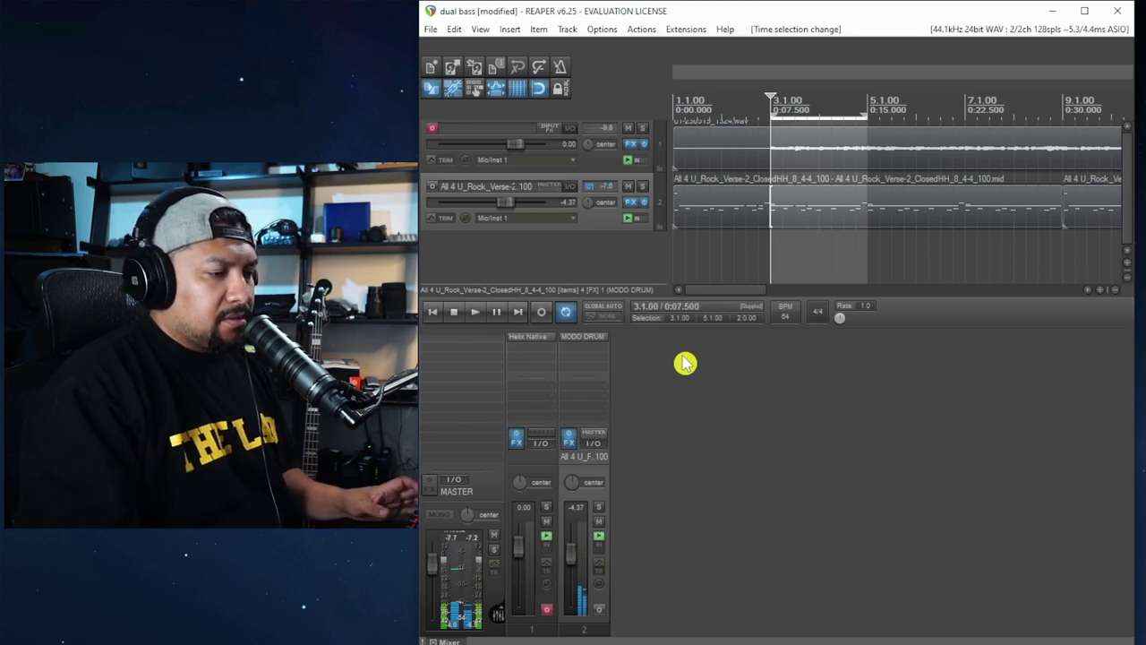
{"action": "left_click_drag", "start_coordinate": [505, 203], "coordinate": [510, 207]}
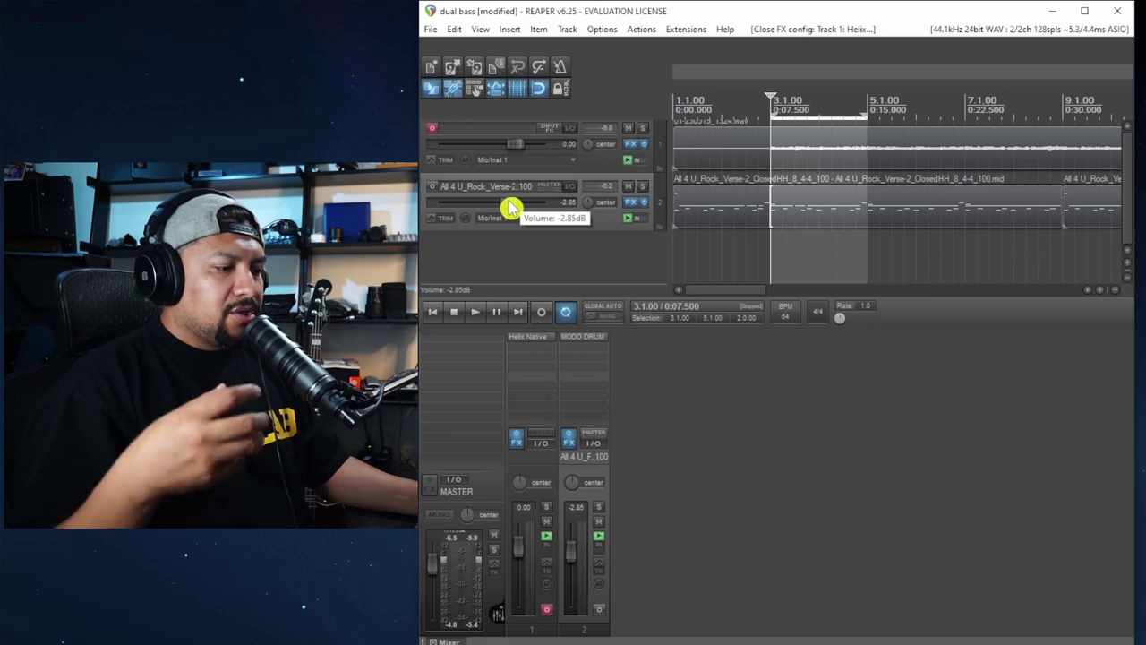
Step: Reopen Helix Native on track 1 and set the lower path's input to Host
{"action": "left_click", "coordinate": [526, 338]}
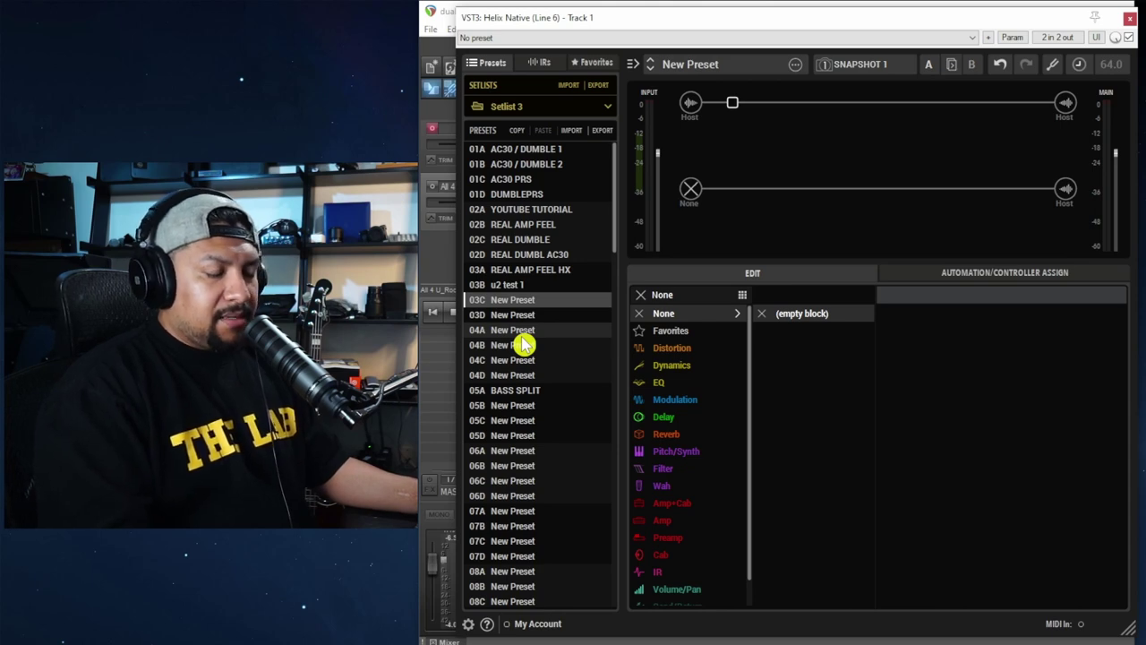
{"action": "left_click", "coordinate": [1064, 106]}
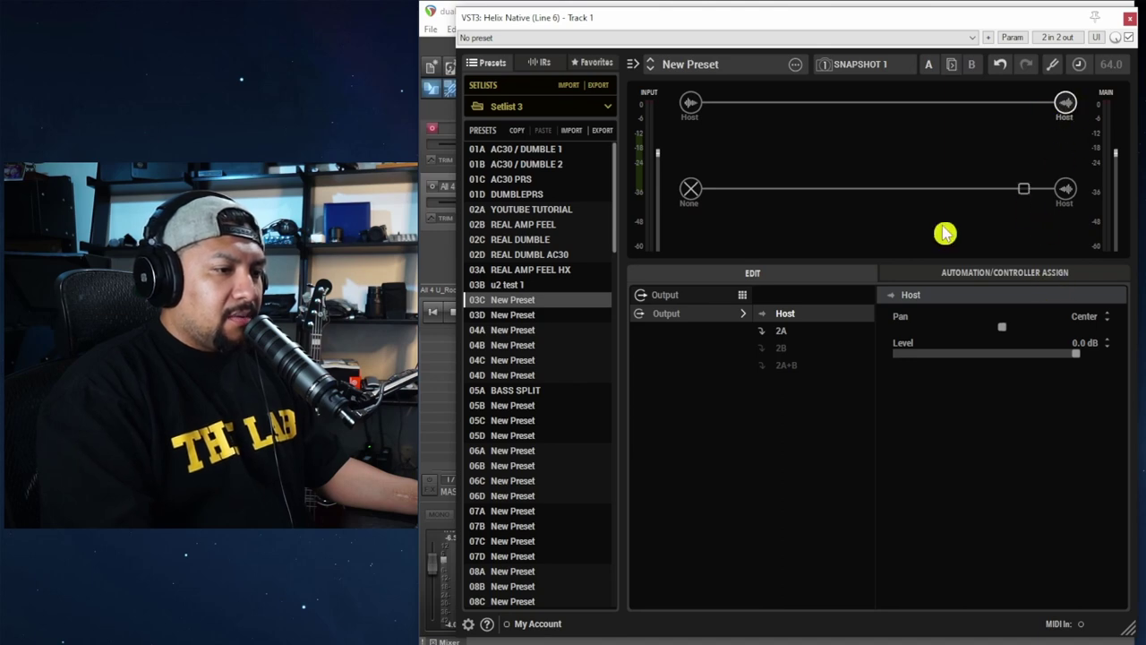
{"action": "left_click", "coordinate": [691, 190]}
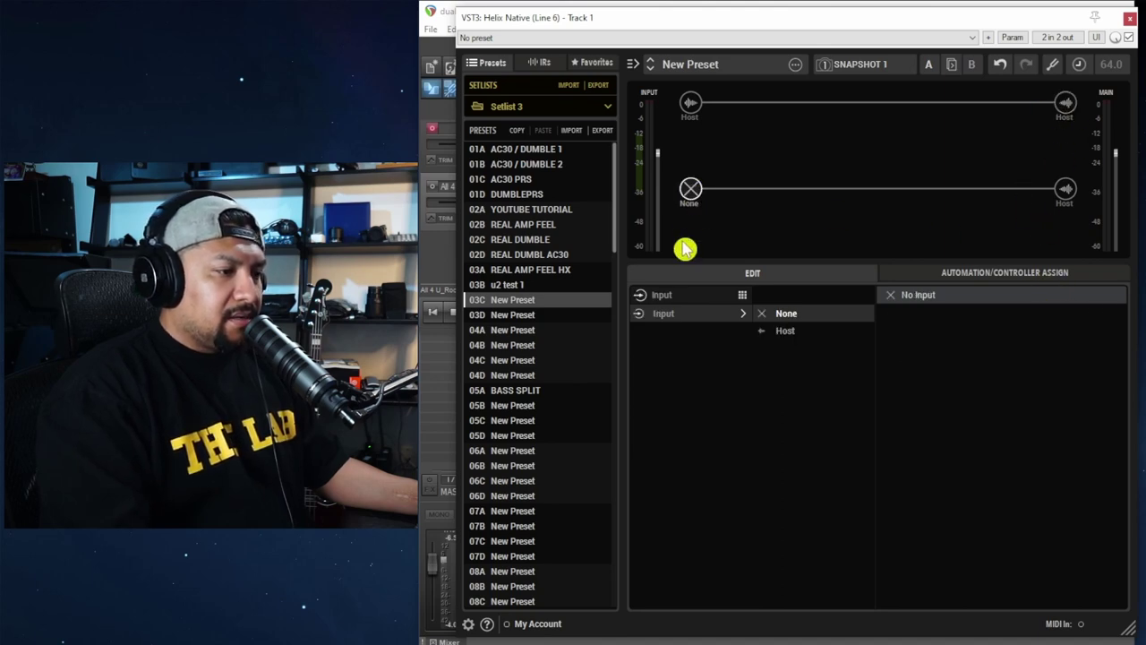
{"action": "left_click", "coordinate": [784, 331]}
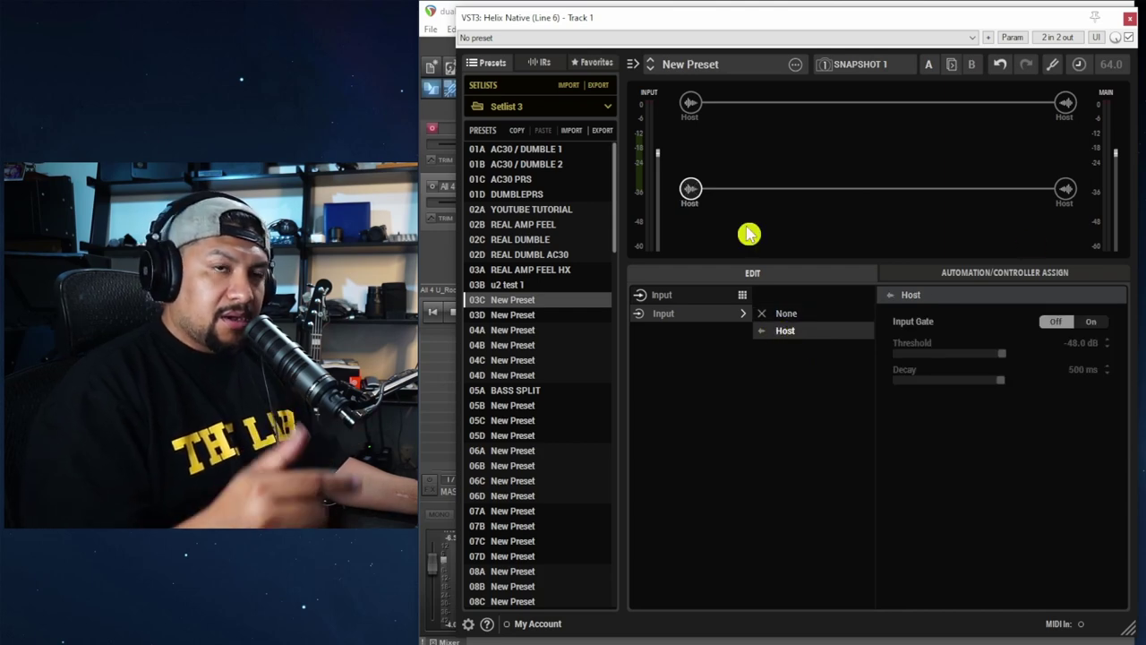
Step: Pan the upper path's output to Left 100 and the lower path's to Right 100
{"action": "left_click", "coordinate": [1066, 106]}
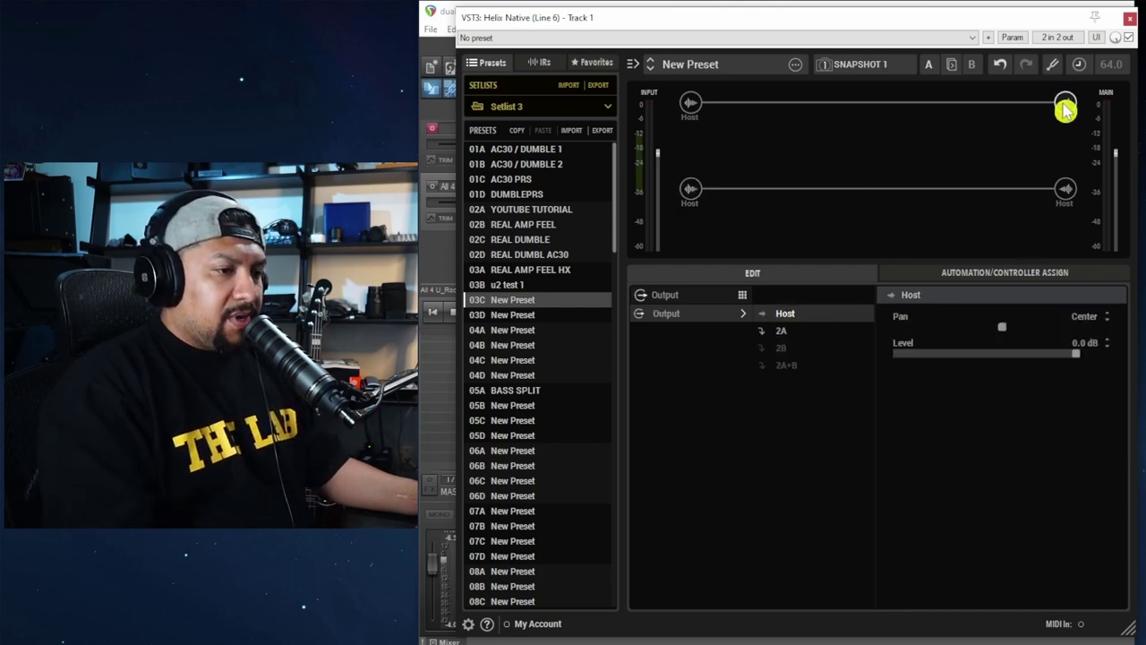
{"action": "left_click_drag", "start_coordinate": [1002, 333], "coordinate": [888, 337]}
{"action": "left_click", "coordinate": [1061, 189]}
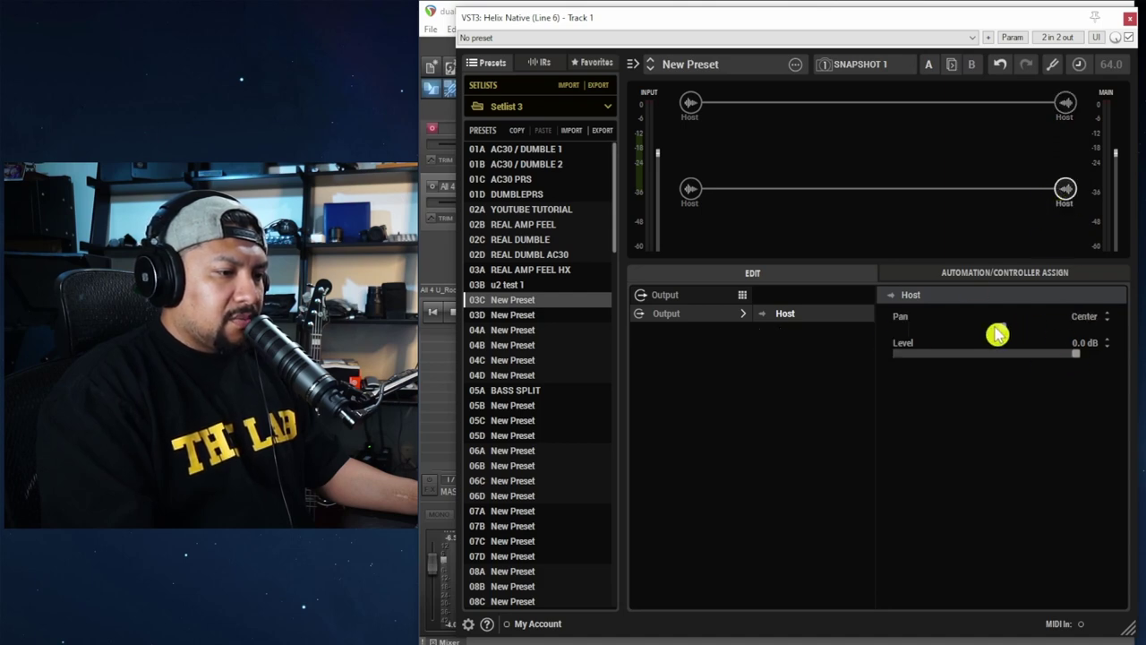
{"action": "left_click_drag", "start_coordinate": [999, 333], "coordinate": [1109, 329]}
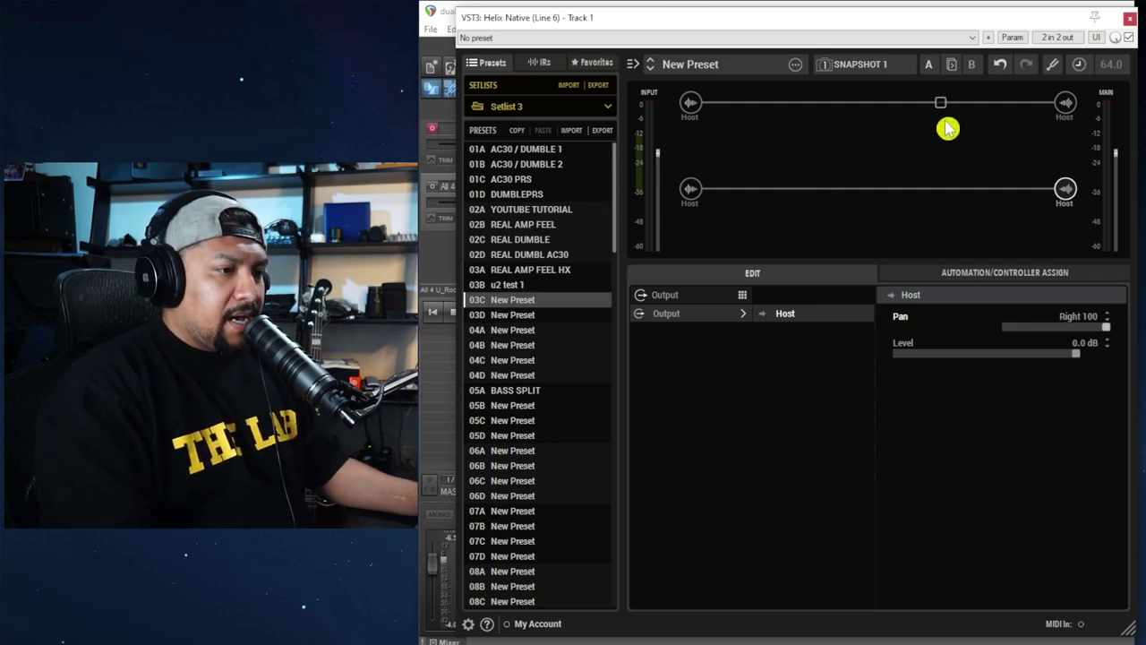
Step: Add an 8x10 SVT AV cab to both the upper and lower paths
{"action": "left_click", "coordinate": [1028, 104]}
{"action": "scroll", "coordinate": [701, 529], "scroll_direction": "down", "scroll_amount": 1}
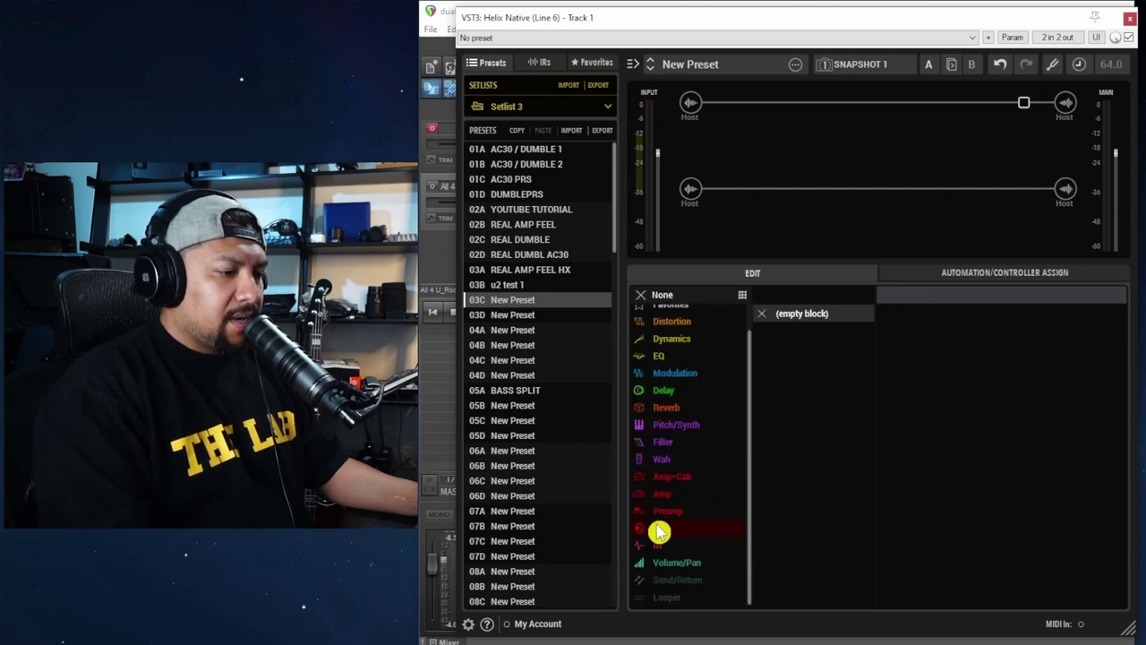
{"action": "left_click", "coordinate": [659, 530]}
{"action": "left_click_drag", "start_coordinate": [873, 442], "coordinate": [875, 594]}
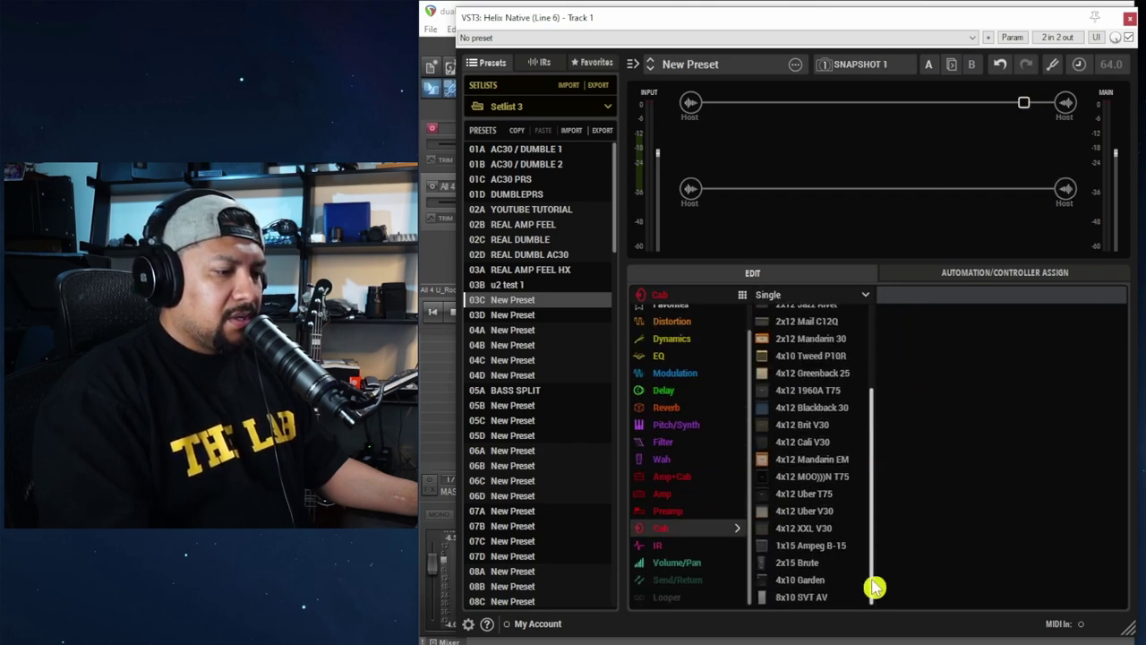
{"action": "left_click", "coordinate": [829, 597]}
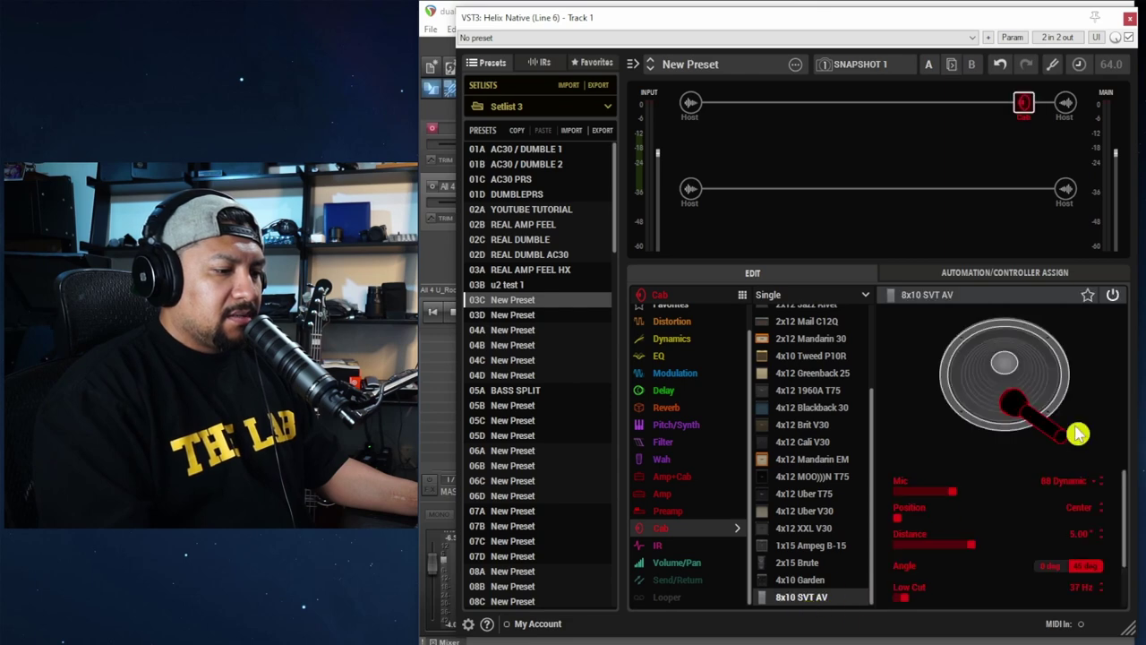
{"action": "left_click", "coordinate": [1022, 192]}
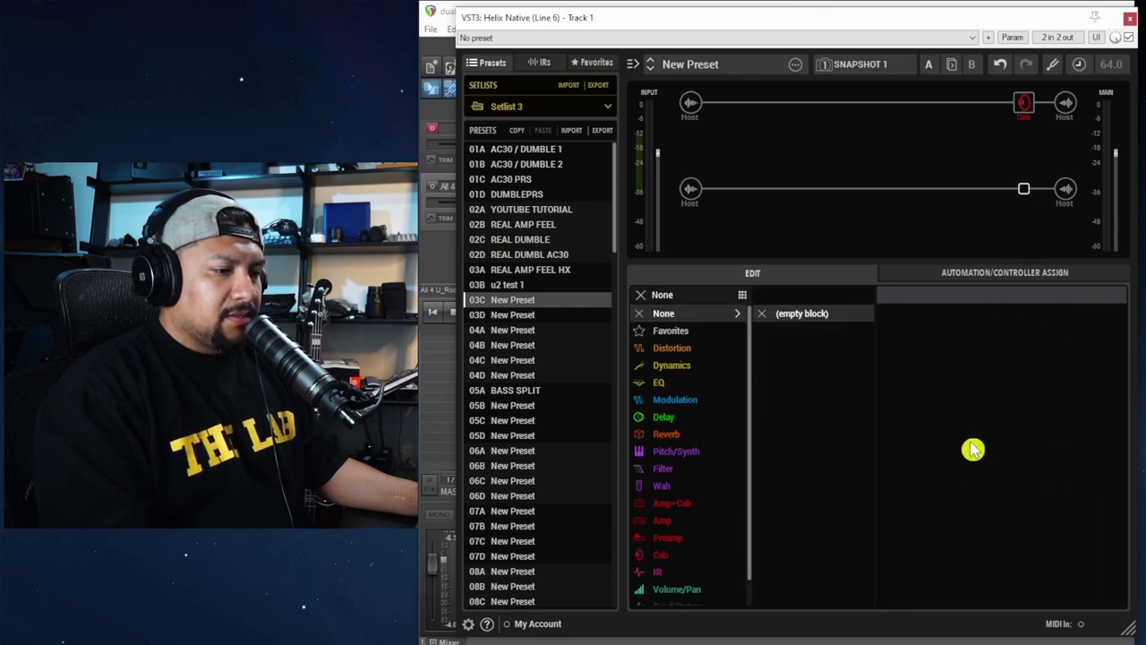
{"action": "left_click", "coordinate": [662, 554]}
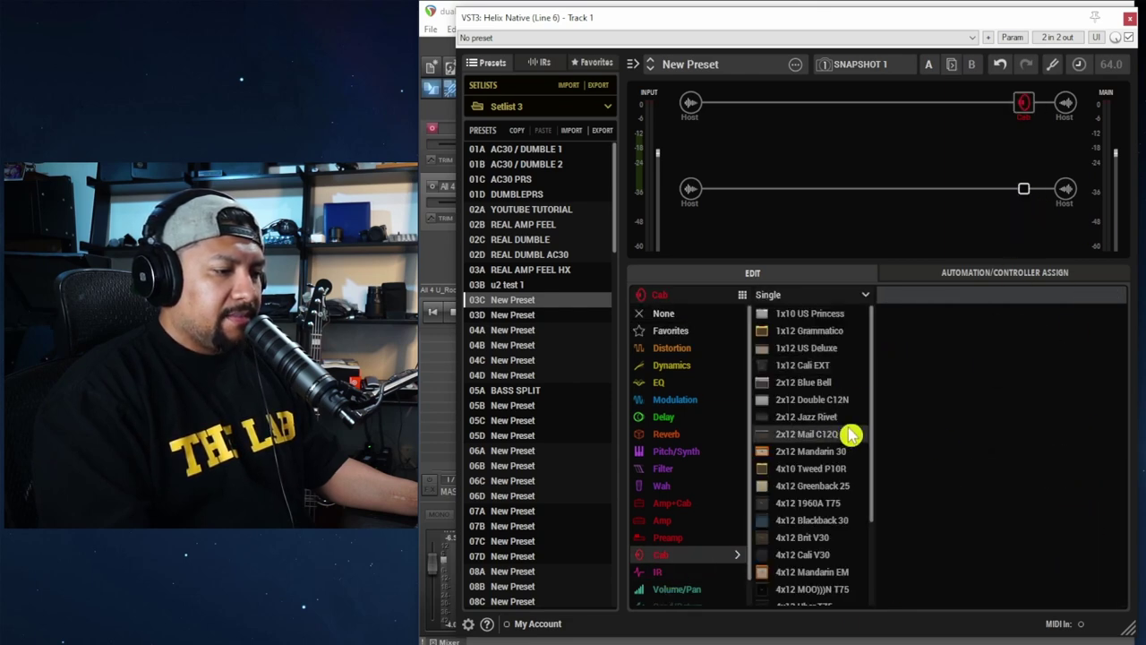
{"action": "left_click_drag", "start_coordinate": [873, 413], "coordinate": [883, 563]}
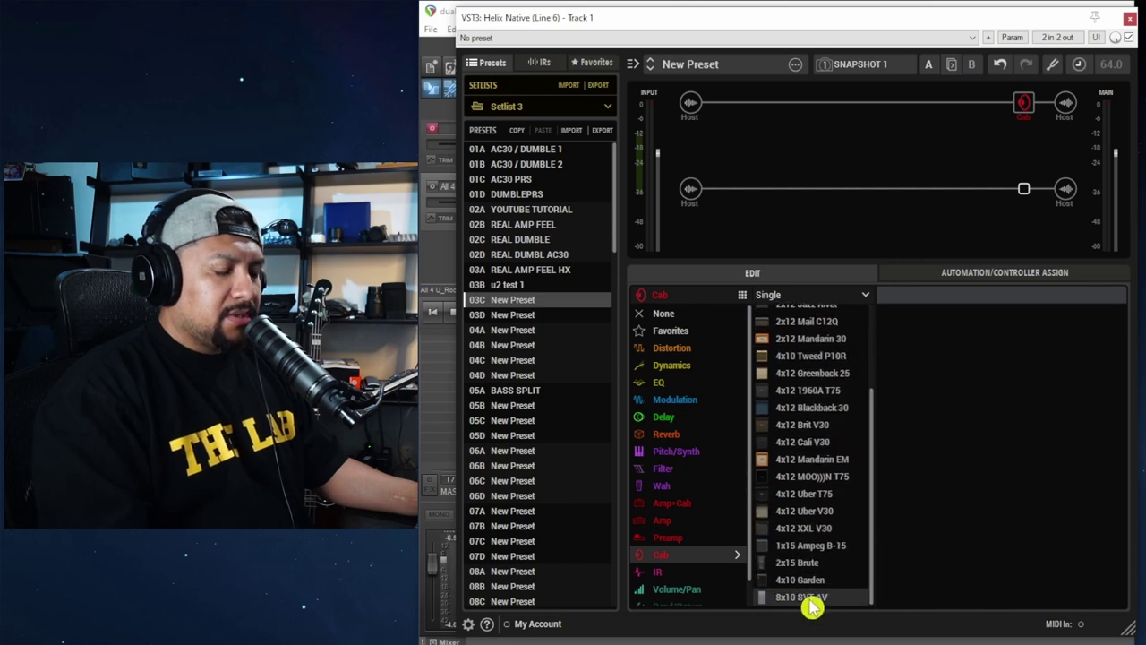
{"action": "left_click", "coordinate": [808, 598]}
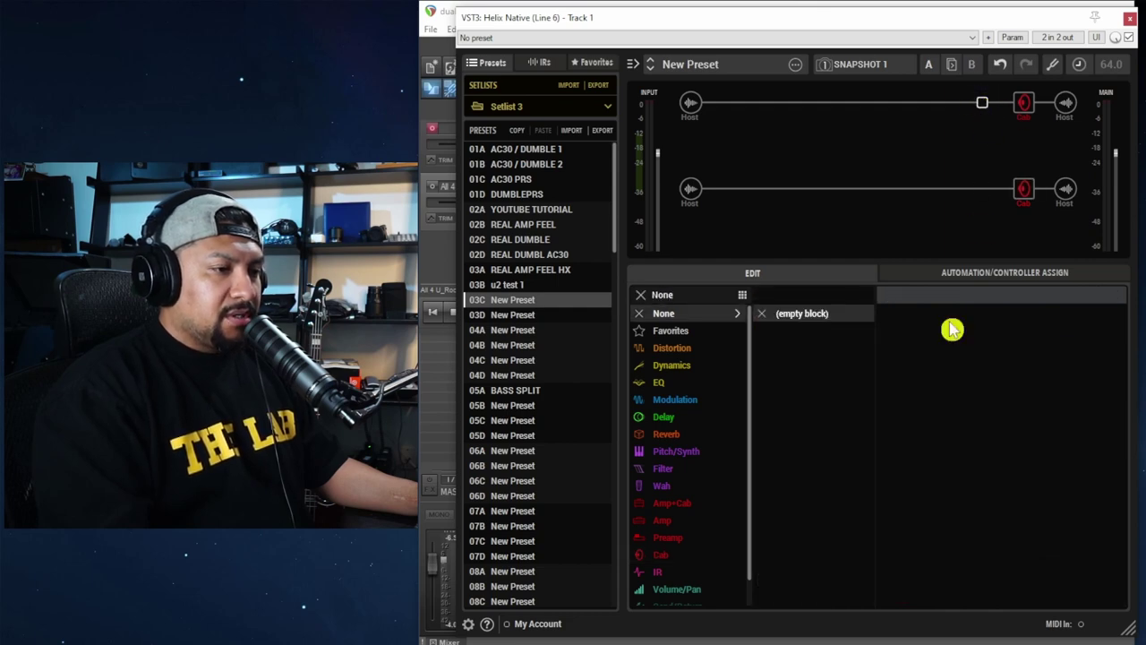
Step: Add a Legacy Tube Comp before the upper cab and paste a copy before the lower cab
{"action": "left_click", "coordinate": [670, 367]}
{"action": "left_click", "coordinate": [792, 299]}
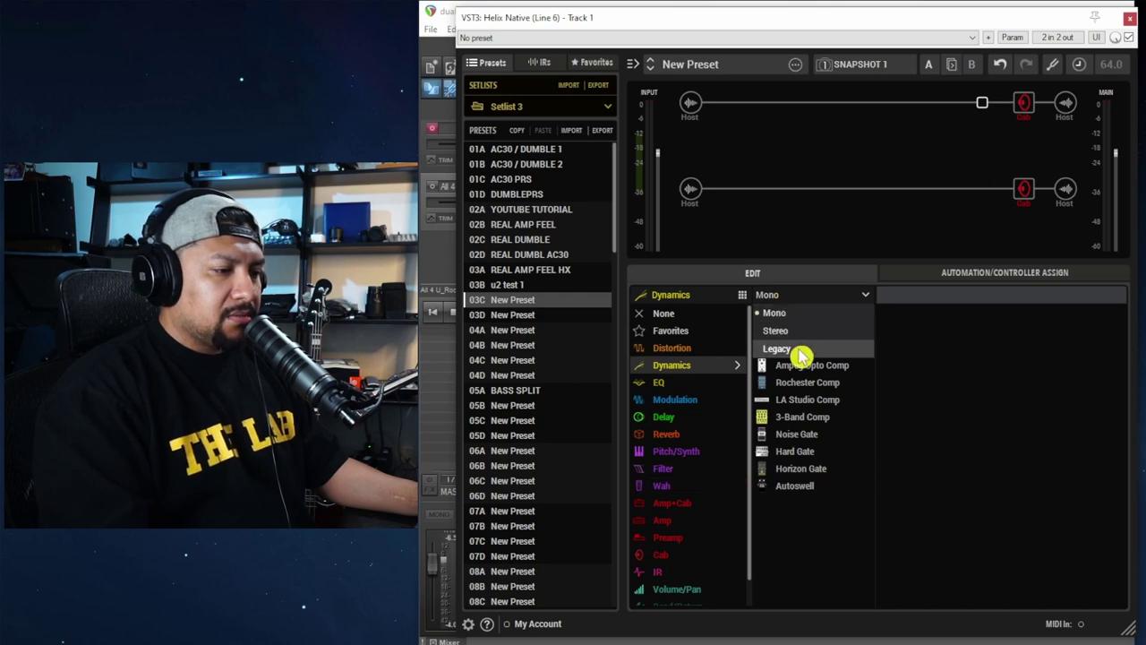
{"action": "left_click", "coordinate": [796, 349]}
{"action": "left_click", "coordinate": [816, 324]}
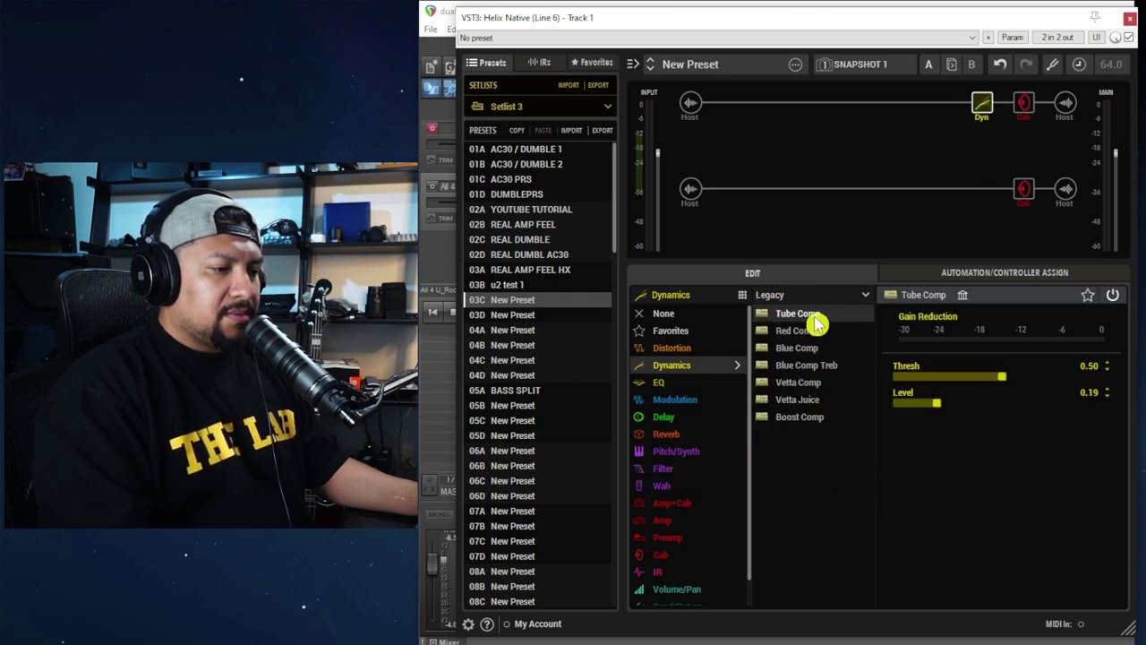
{"action": "right_click", "coordinate": [982, 103]}
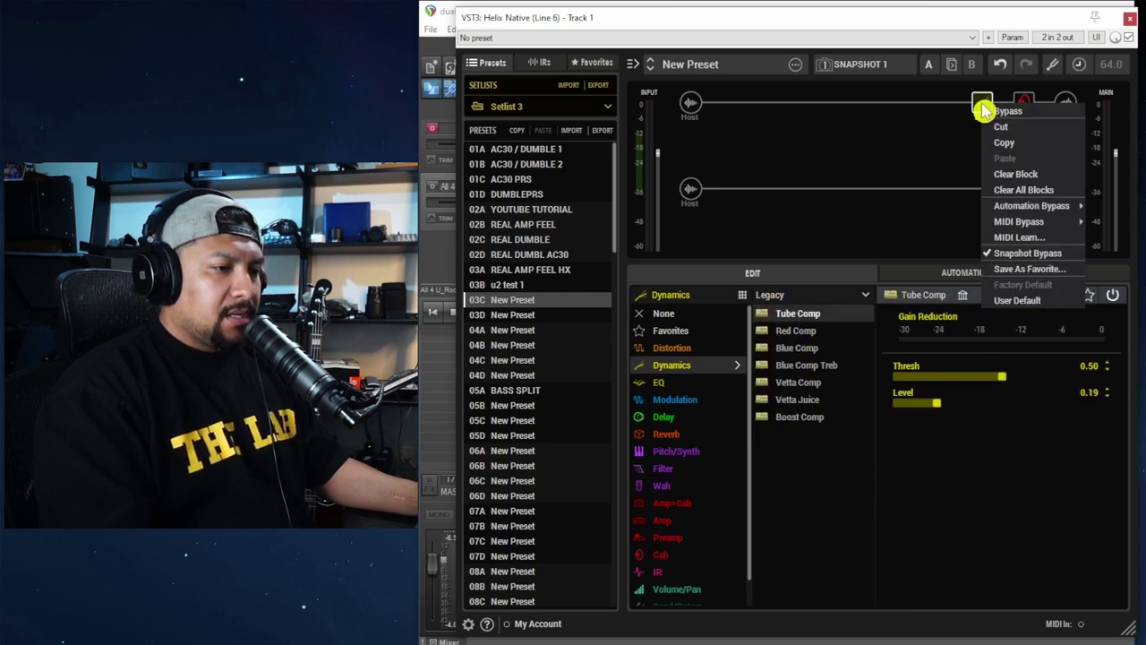
{"action": "left_click", "coordinate": [1002, 145]}
{"action": "left_click", "coordinate": [982, 189]}
{"action": "right_click", "coordinate": [982, 189]}
{"action": "left_click", "coordinate": [1007, 217]}
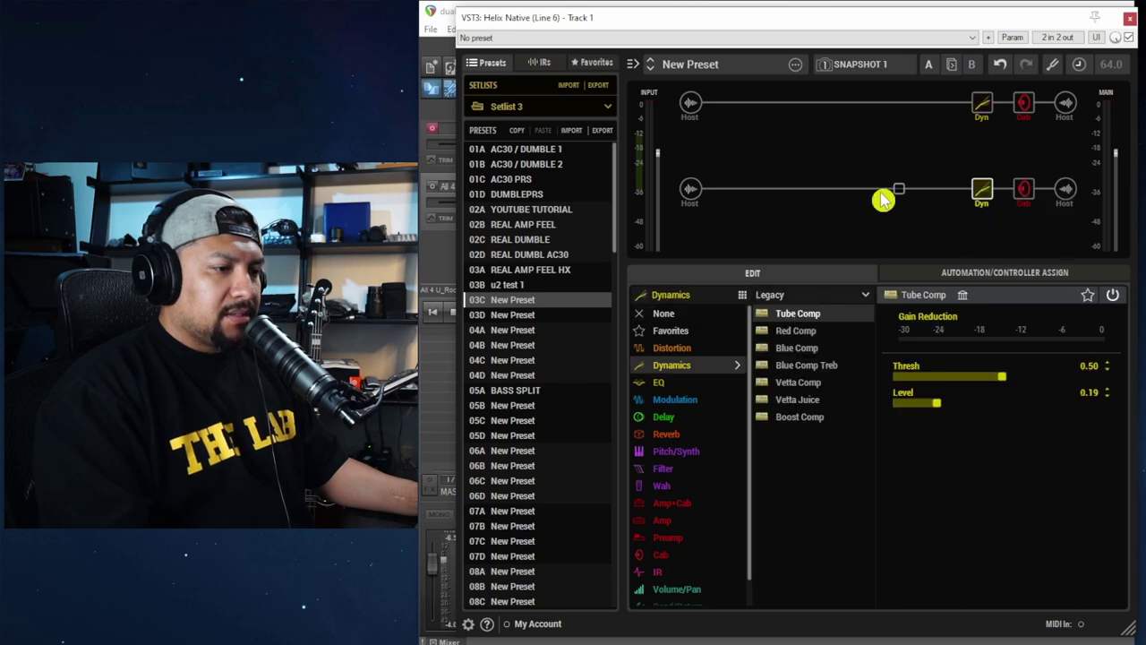
Step: Add an Ampeg SVT-4 PRO bass amp at the start of the upper path
{"action": "left_click", "coordinate": [945, 106]}
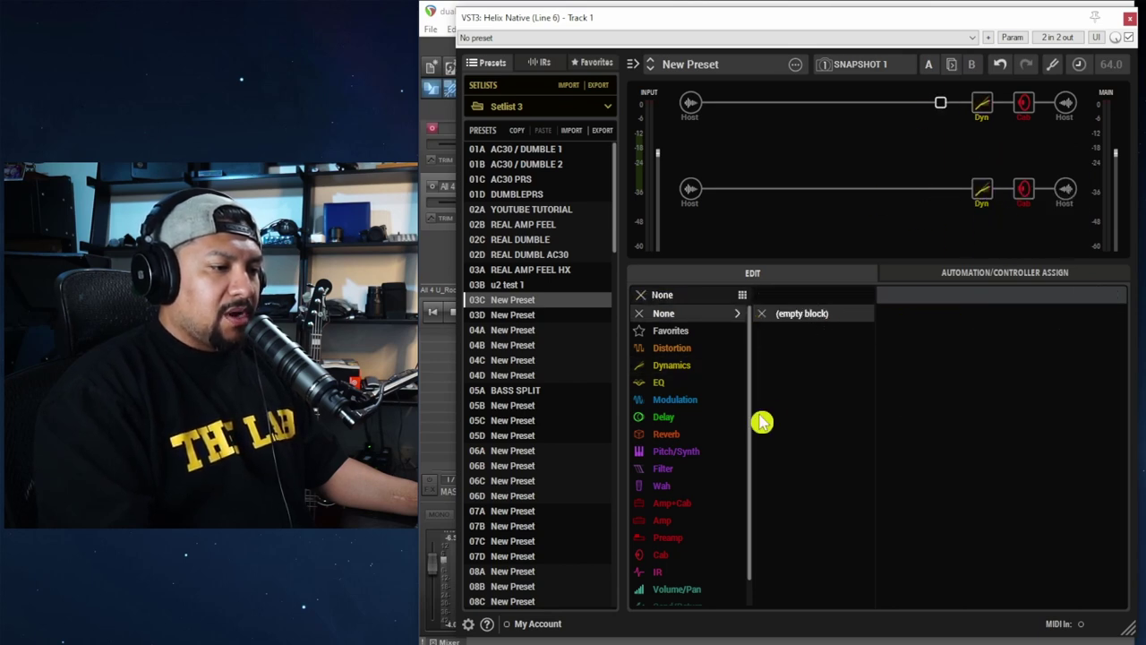
{"action": "left_click", "coordinate": [669, 524]}
{"action": "left_click", "coordinate": [797, 296]}
{"action": "left_click", "coordinate": [773, 330]}
{"action": "left_click", "coordinate": [742, 295]}
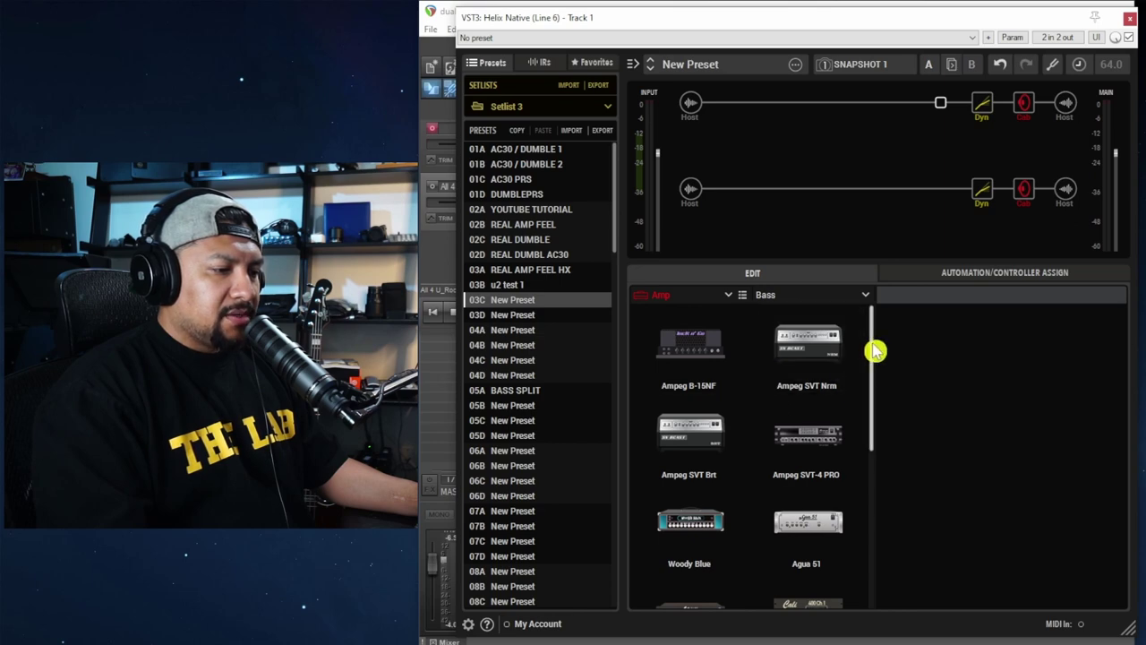
{"action": "mouse_move", "coordinate": [876, 351]}
{"action": "left_mouse_down"}
{"action": "mouse_move", "coordinate": [875, 402]}
{"action": "mouse_move", "coordinate": [875, 353]}
{"action": "left_mouse_up"}
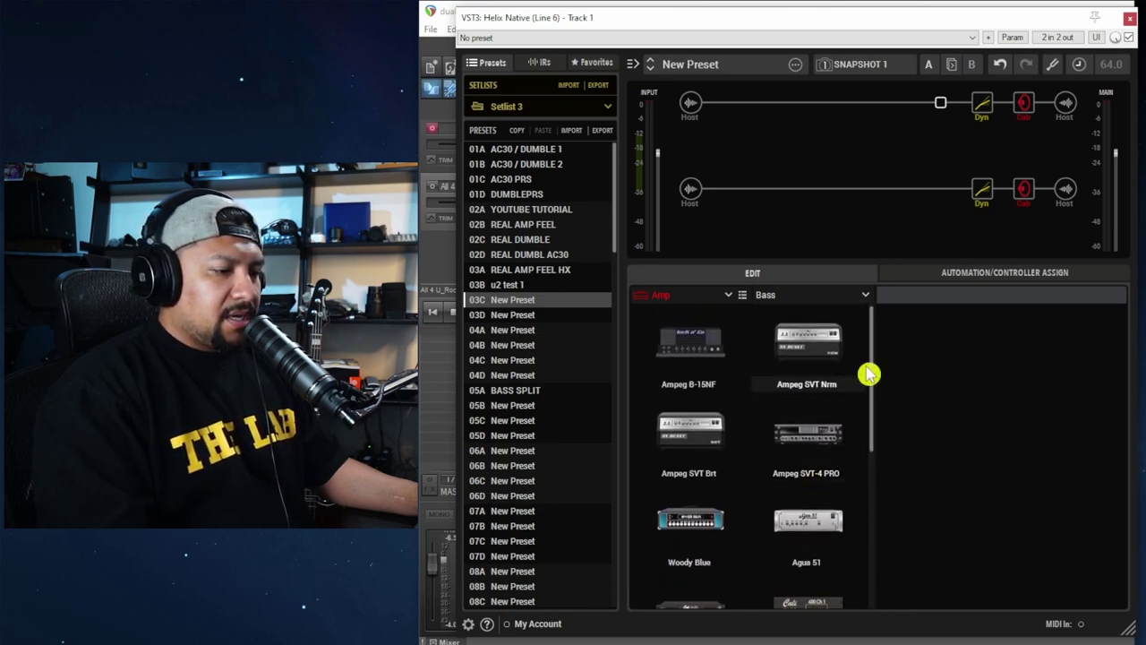
{"action": "scroll", "coordinate": [760, 435], "scroll_direction": "down", "scroll_amount": 1}
{"action": "scroll", "coordinate": [796, 438], "scroll_direction": "up", "scroll_amount": 1}
{"action": "left_click", "coordinate": [802, 451]}
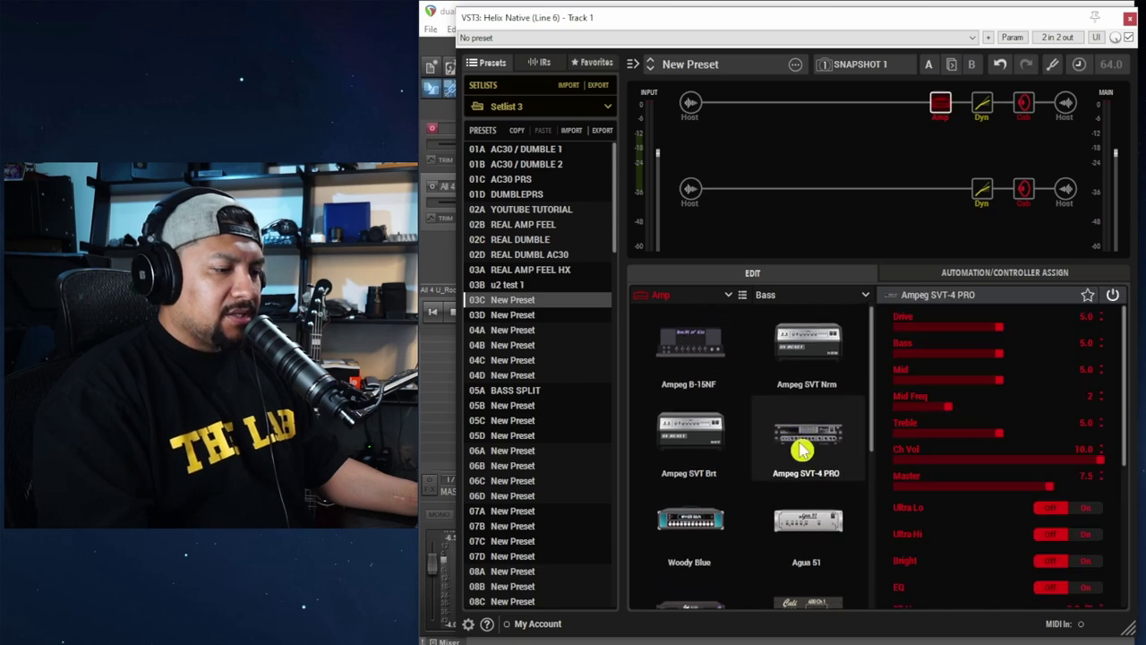
Step: Turn on the amp's Ultra Lo and EQ, set Bass to 6.3 and Treble to 3.4
{"action": "left_click", "coordinate": [1087, 513]}
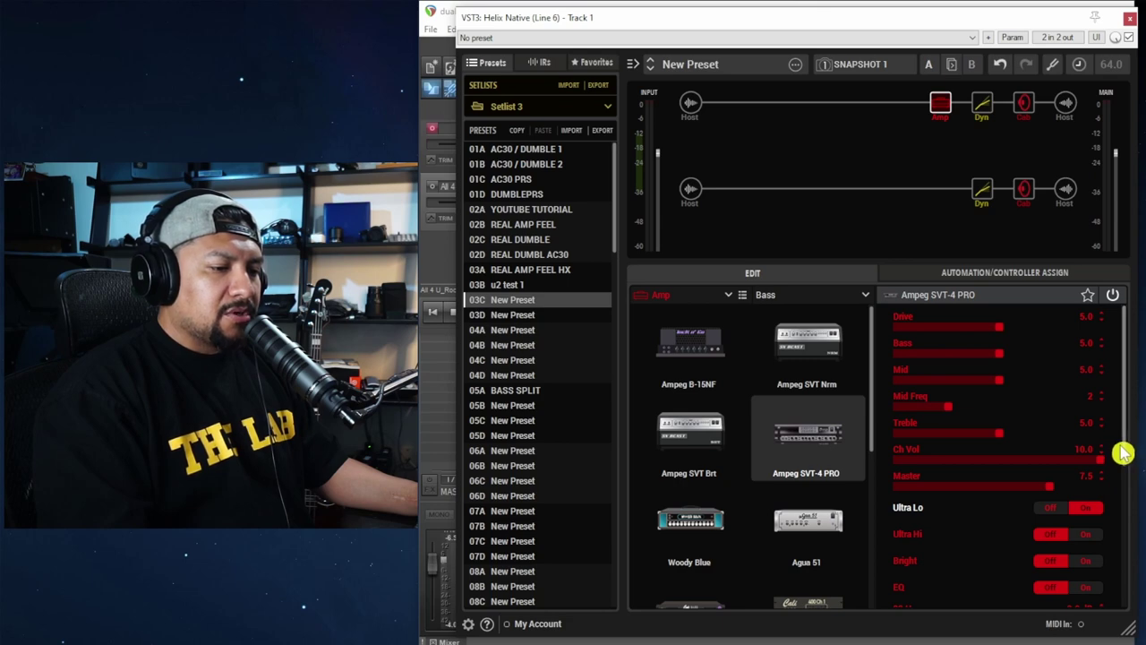
{"action": "left_click_drag", "start_coordinate": [1126, 453], "coordinate": [1125, 538]}
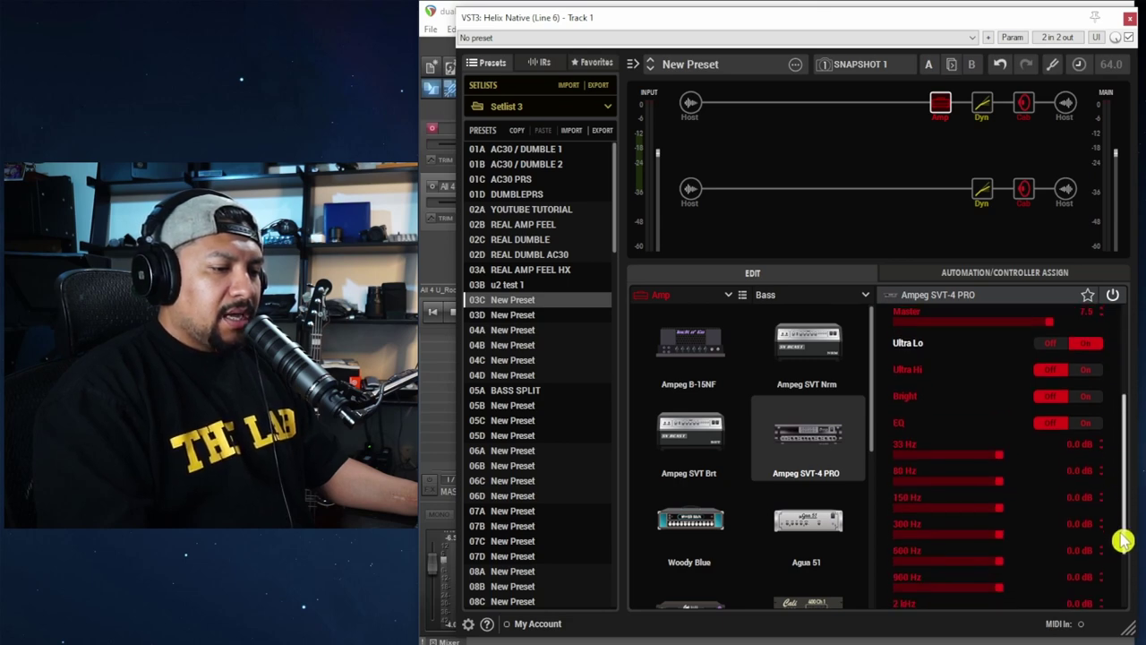
{"action": "left_click", "coordinate": [1078, 424]}
{"action": "left_click_drag", "start_coordinate": [1128, 463], "coordinate": [1133, 340]}
{"action": "left_click_drag", "start_coordinate": [1001, 359], "coordinate": [1023, 359]}
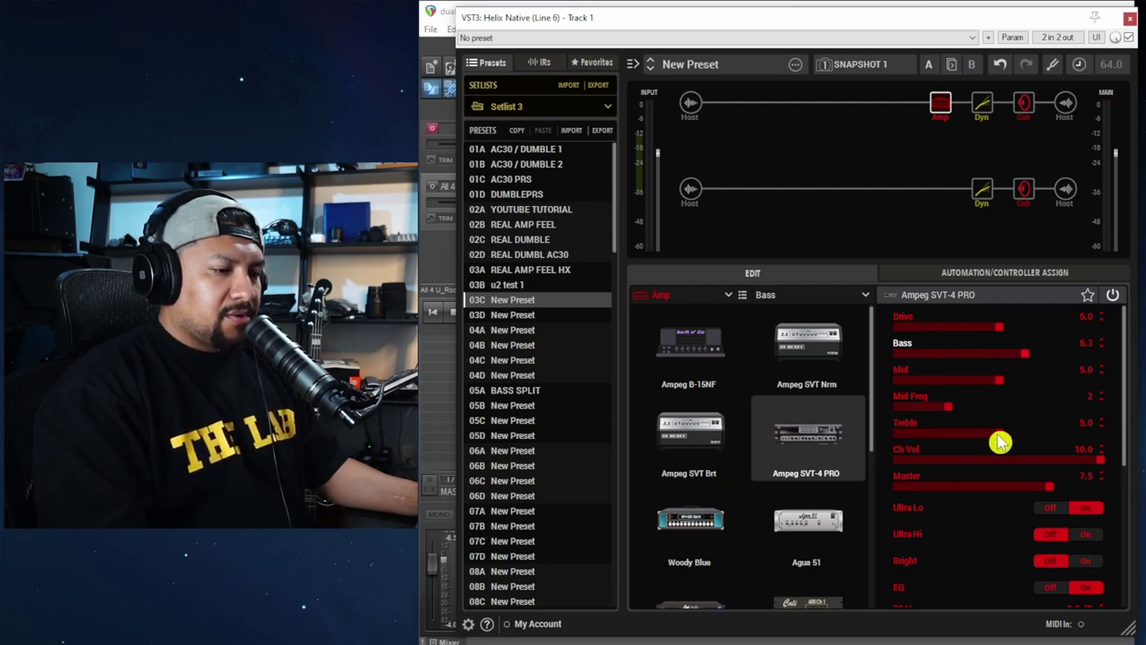
{"action": "left_click_drag", "start_coordinate": [1001, 441], "coordinate": [958, 424]}
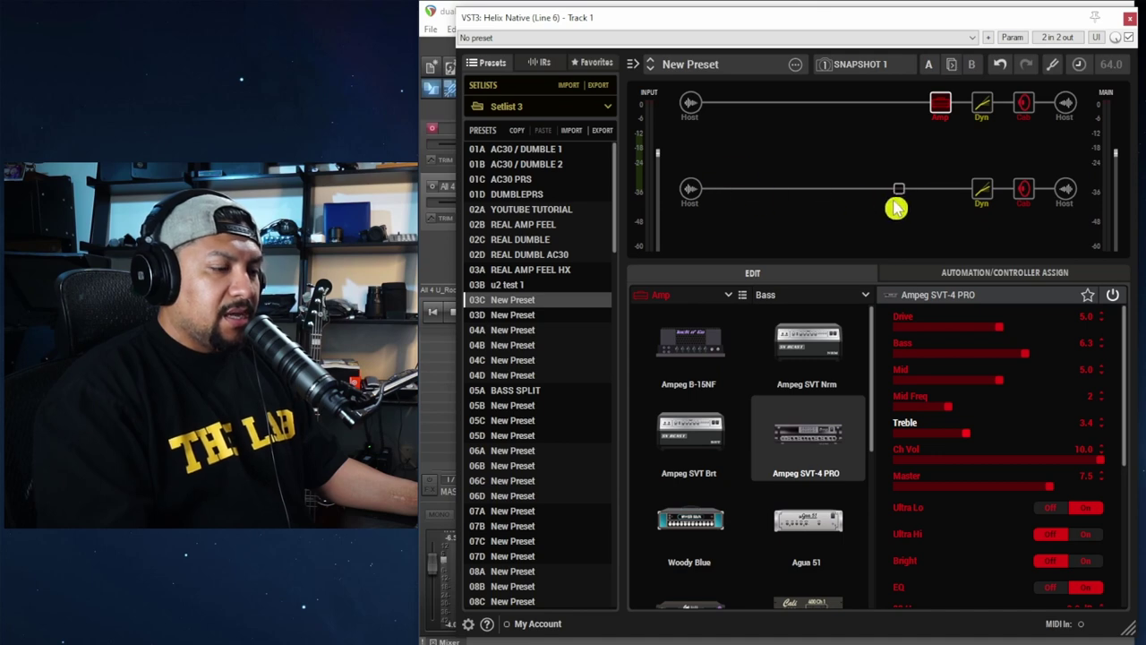
Step: Place an Obsidian 7000 distortion in the lower path's empty slot ahead of the compressor
{"action": "left_click", "coordinate": [940, 195]}
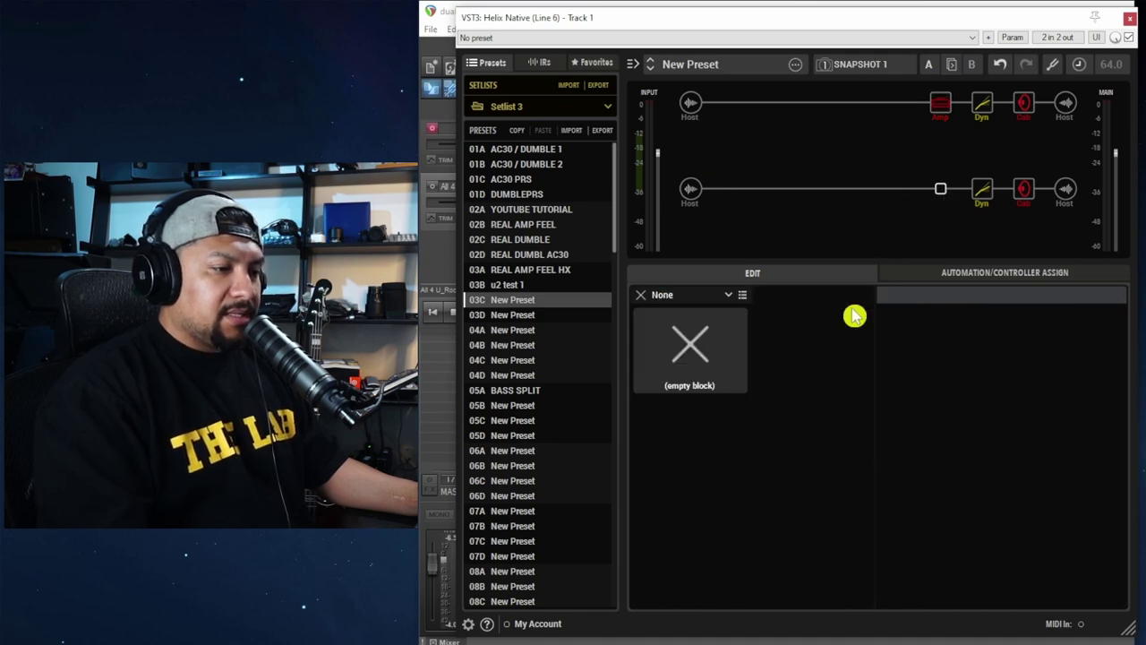
{"action": "left_click", "coordinate": [668, 294]}
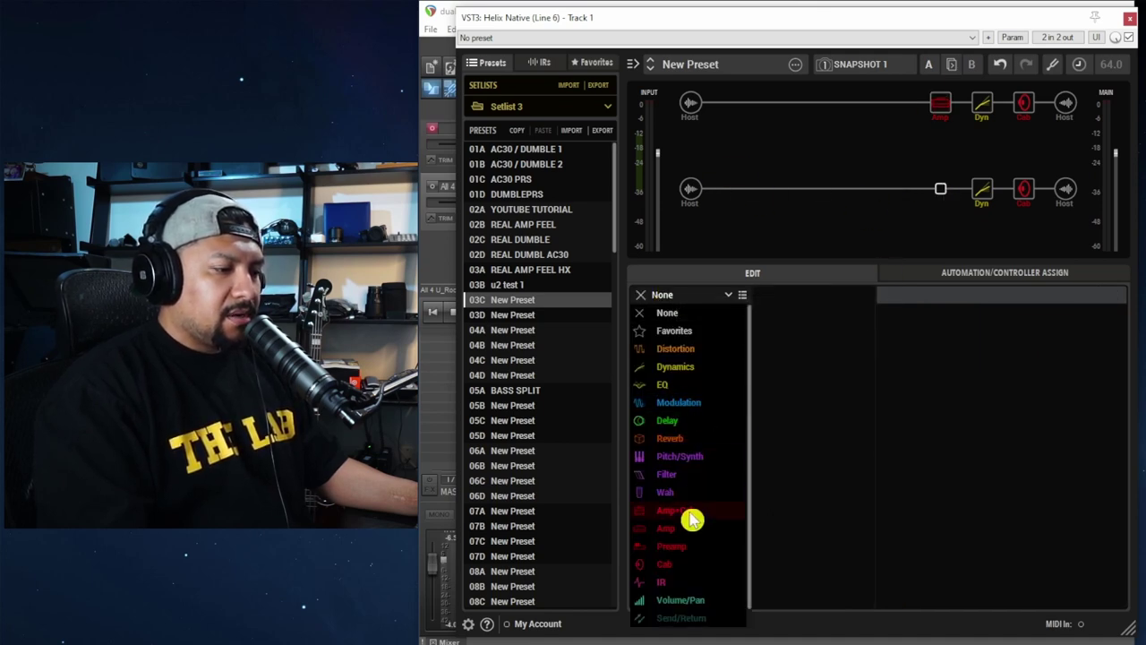
{"action": "left_click", "coordinate": [683, 349]}
{"action": "left_click_drag", "start_coordinate": [872, 343], "coordinate": [858, 595]}
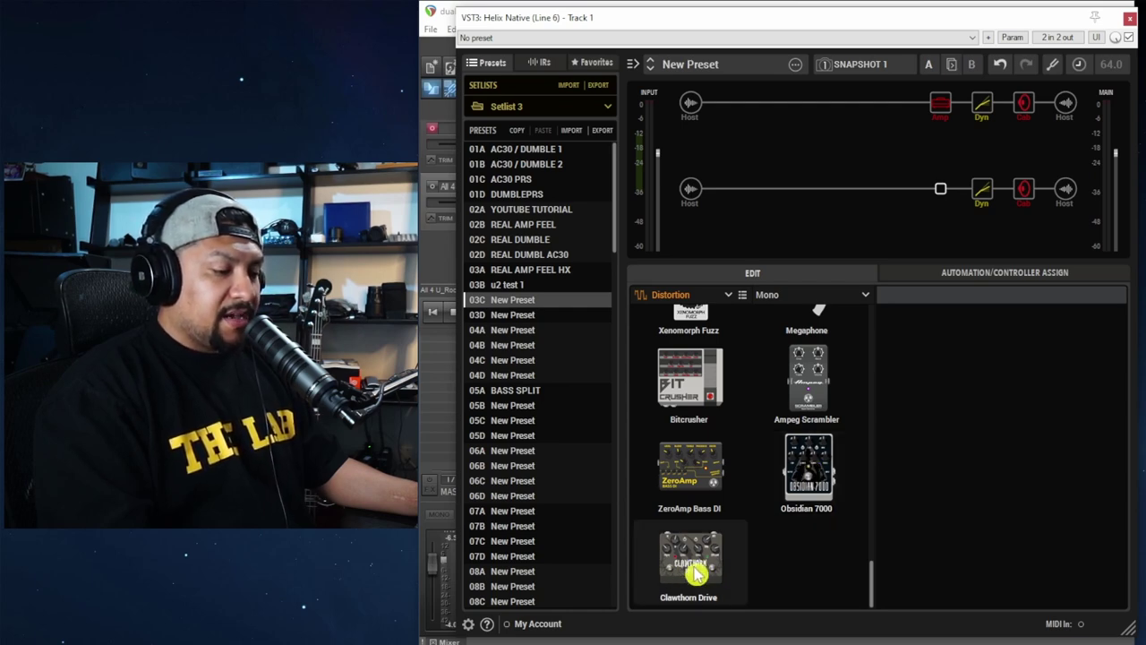
{"action": "left_click", "coordinate": [824, 486]}
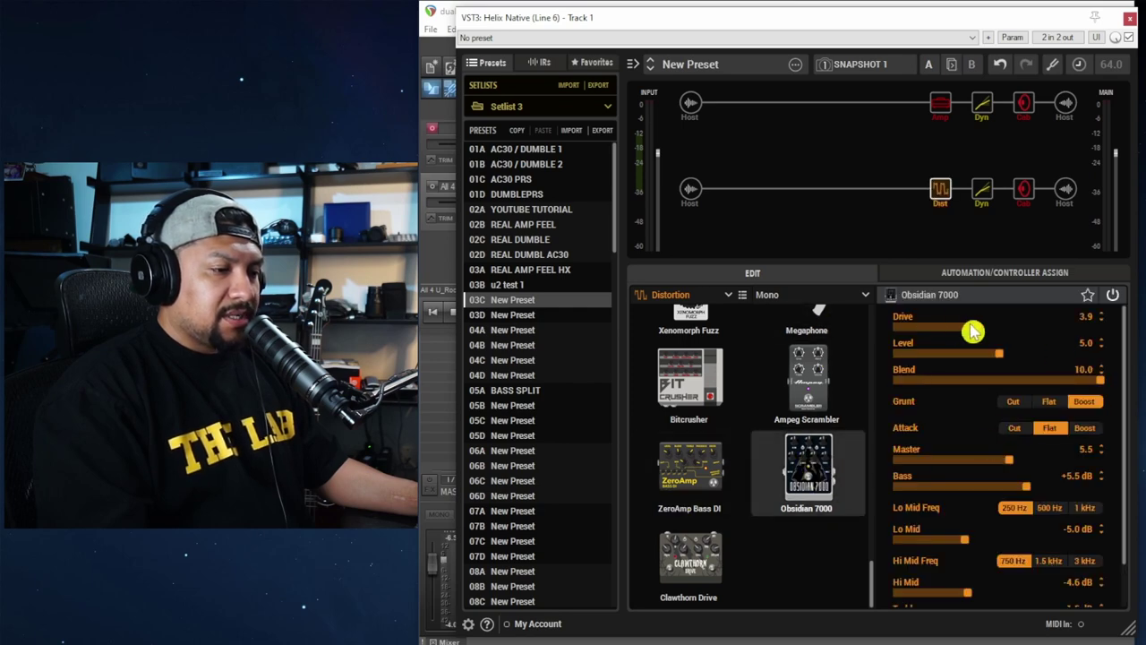
Step: Insert a Teemah! drive ahead of the Obsidian 7000, with Gain 2.5 and Bass Cut 7.1
{"action": "left_click", "coordinate": [774, 191]}
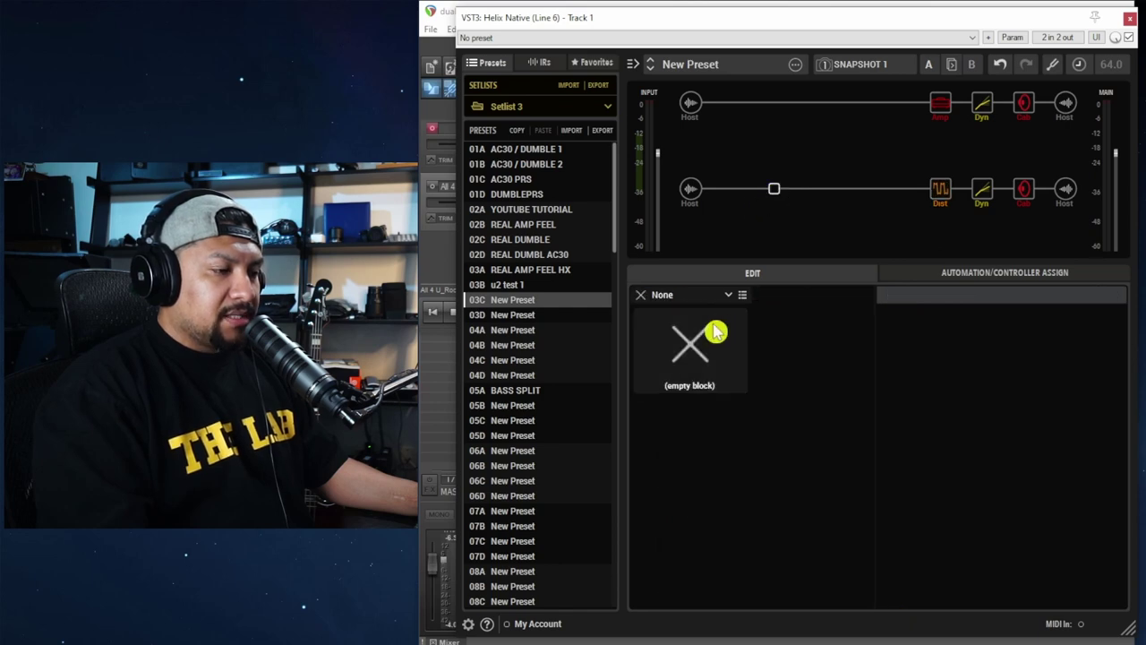
{"action": "left_click", "coordinate": [691, 298]}
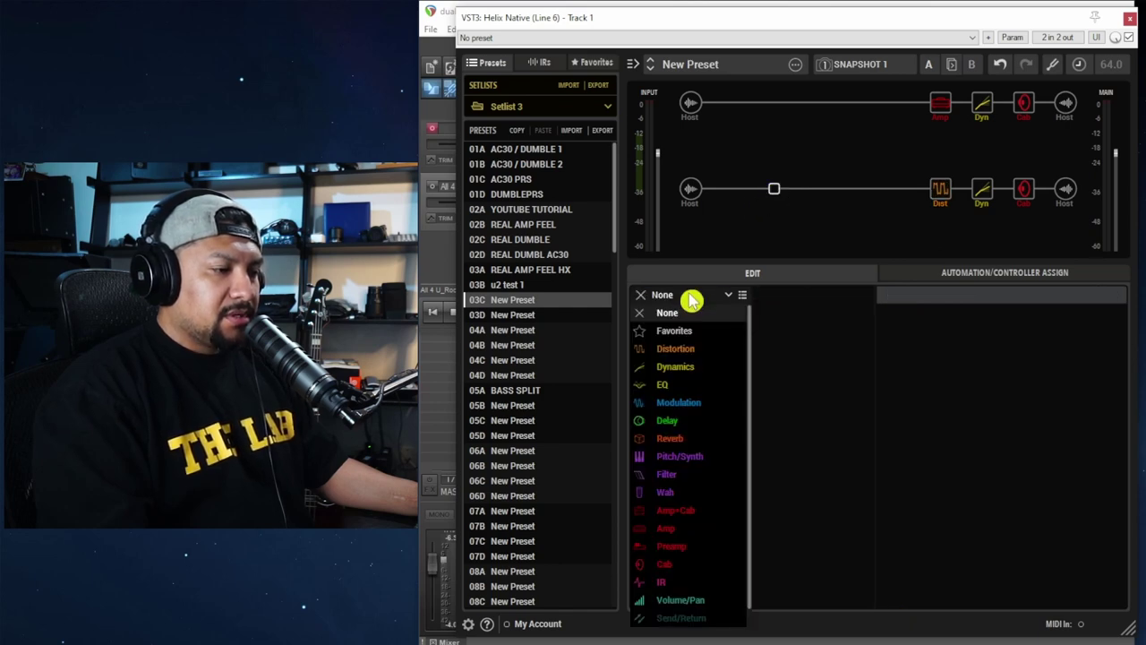
{"action": "left_click", "coordinate": [685, 351]}
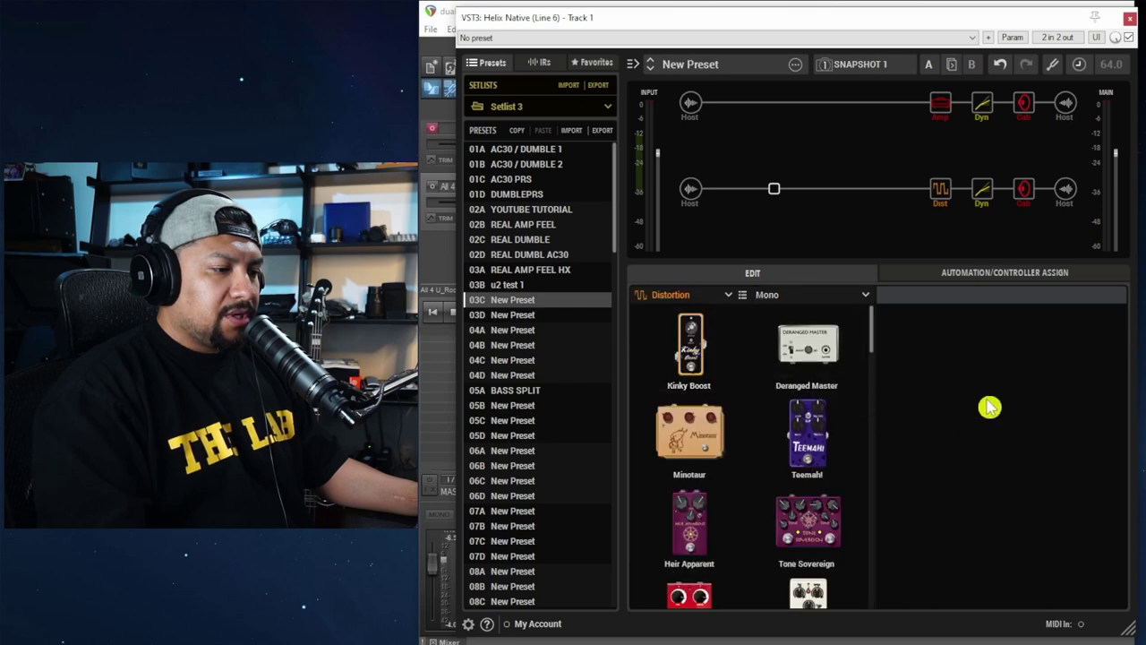
{"action": "scroll", "coordinate": [873, 349], "scroll_direction": "down", "scroll_amount": 5}
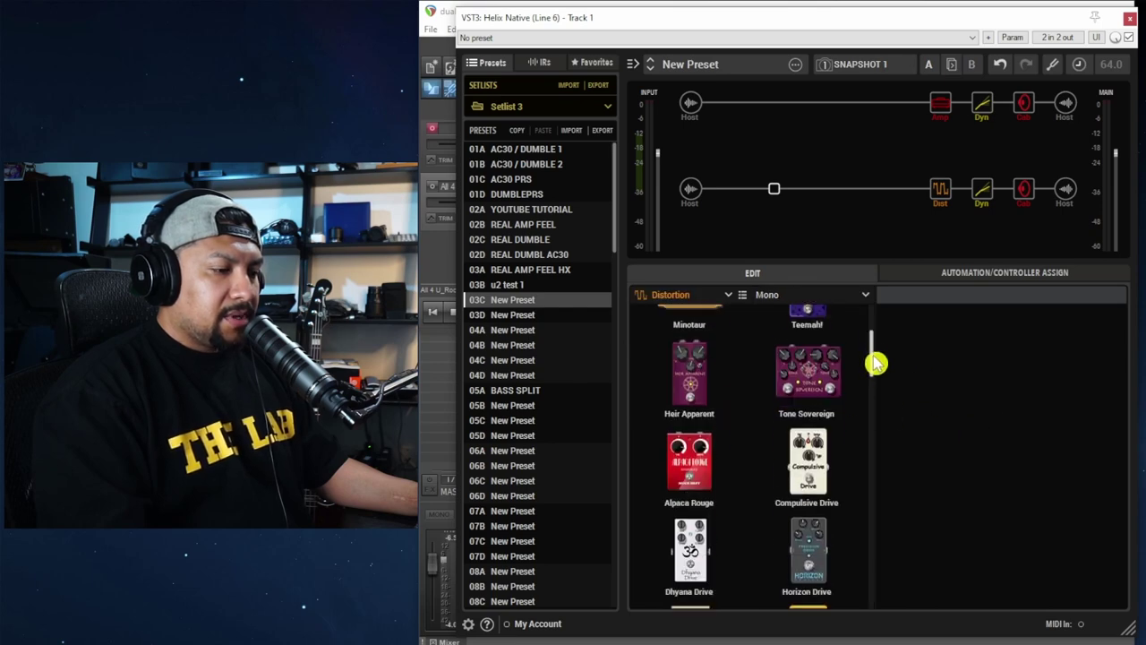
{"action": "scroll", "coordinate": [880, 340], "scroll_direction": "up", "scroll_amount": 5}
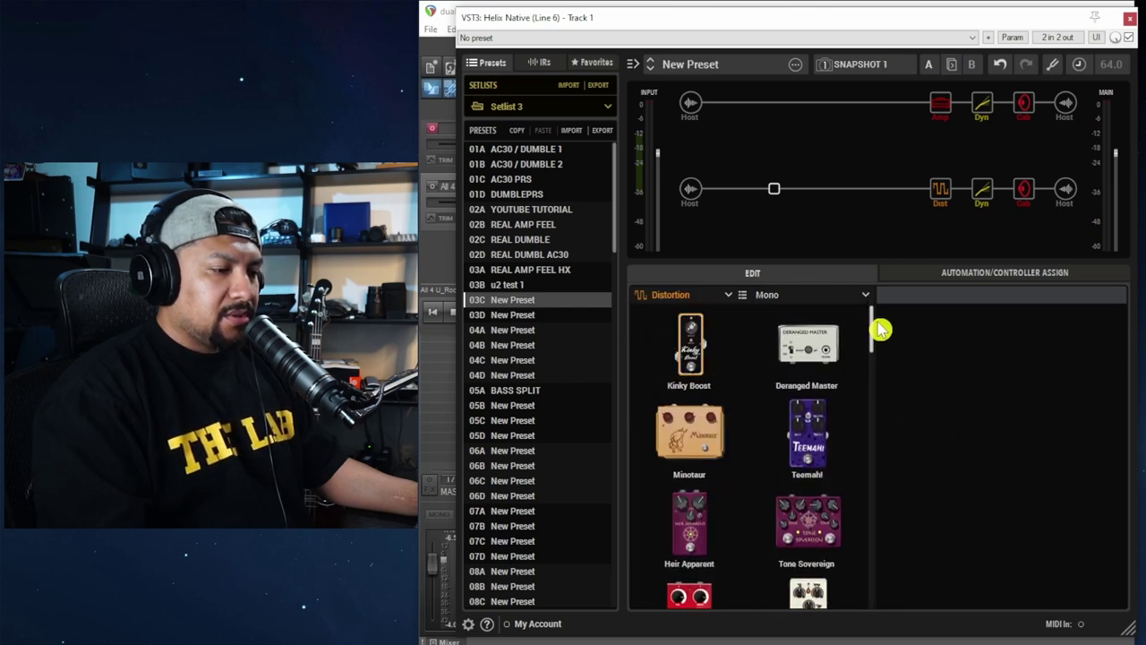
{"action": "scroll", "coordinate": [877, 340], "scroll_direction": "down", "scroll_amount": 1}
{"action": "scroll", "coordinate": [875, 349], "scroll_direction": "up", "scroll_amount": 1}
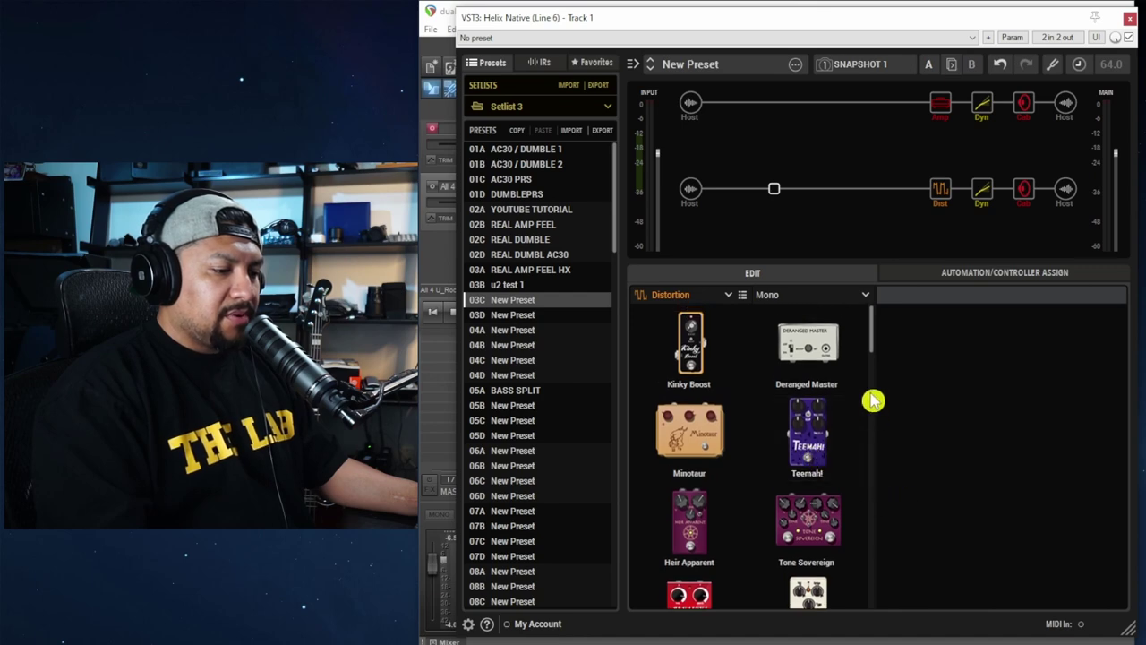
{"action": "left_click", "coordinate": [816, 445]}
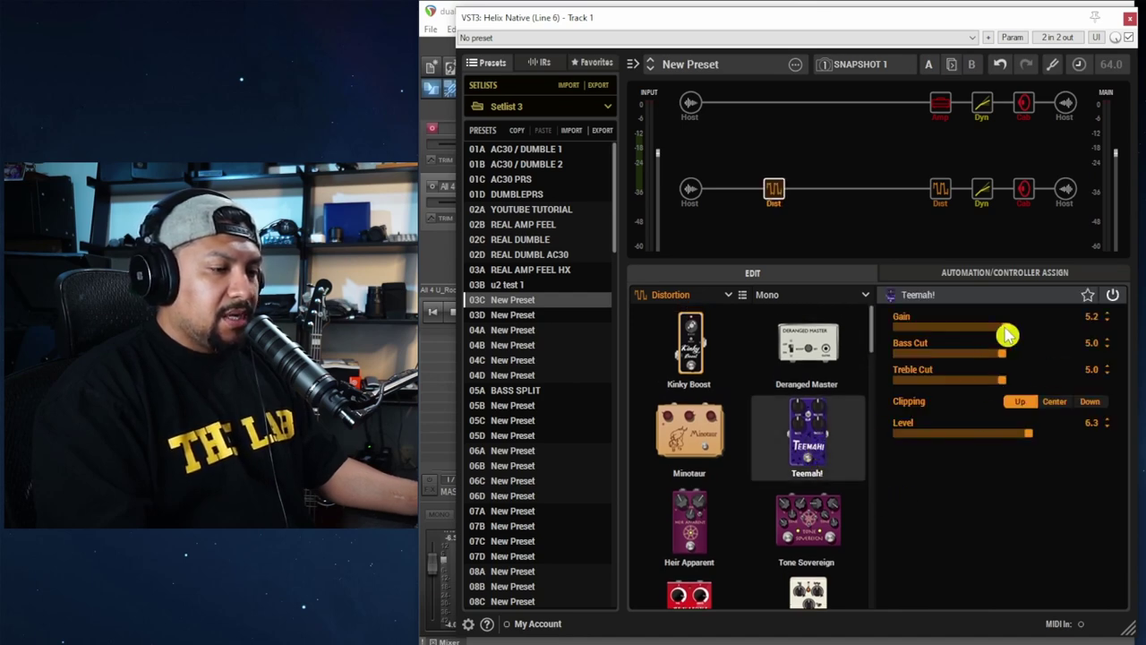
{"action": "left_click_drag", "start_coordinate": [1008, 334], "coordinate": [956, 338]}
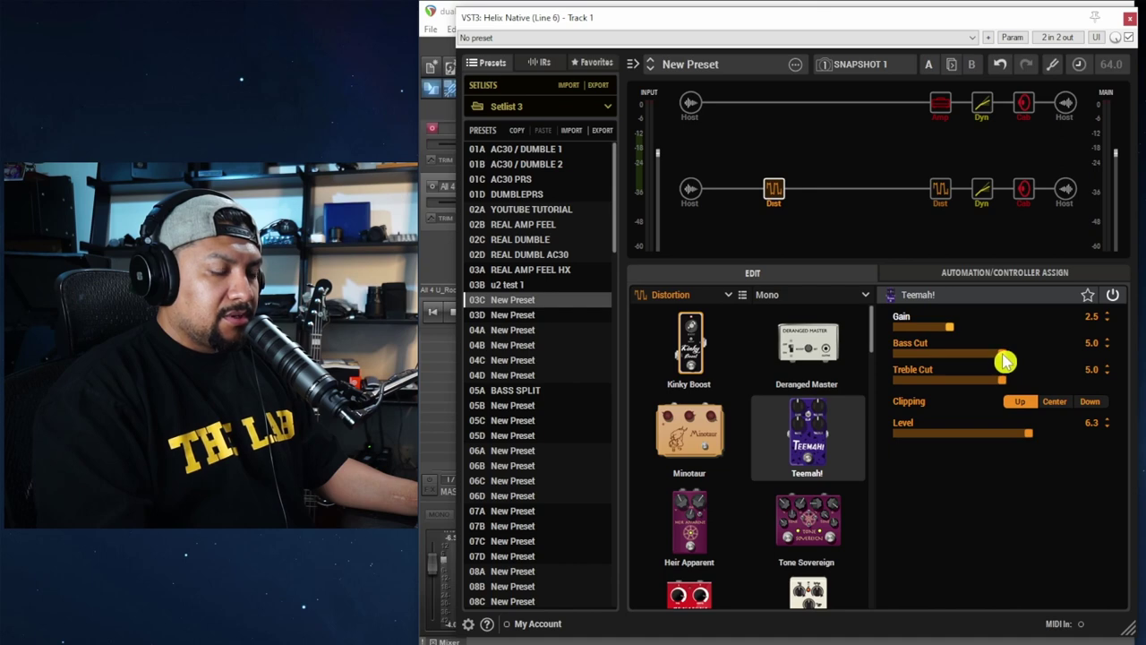
{"action": "left_click_drag", "start_coordinate": [1001, 352], "coordinate": [1056, 355]}
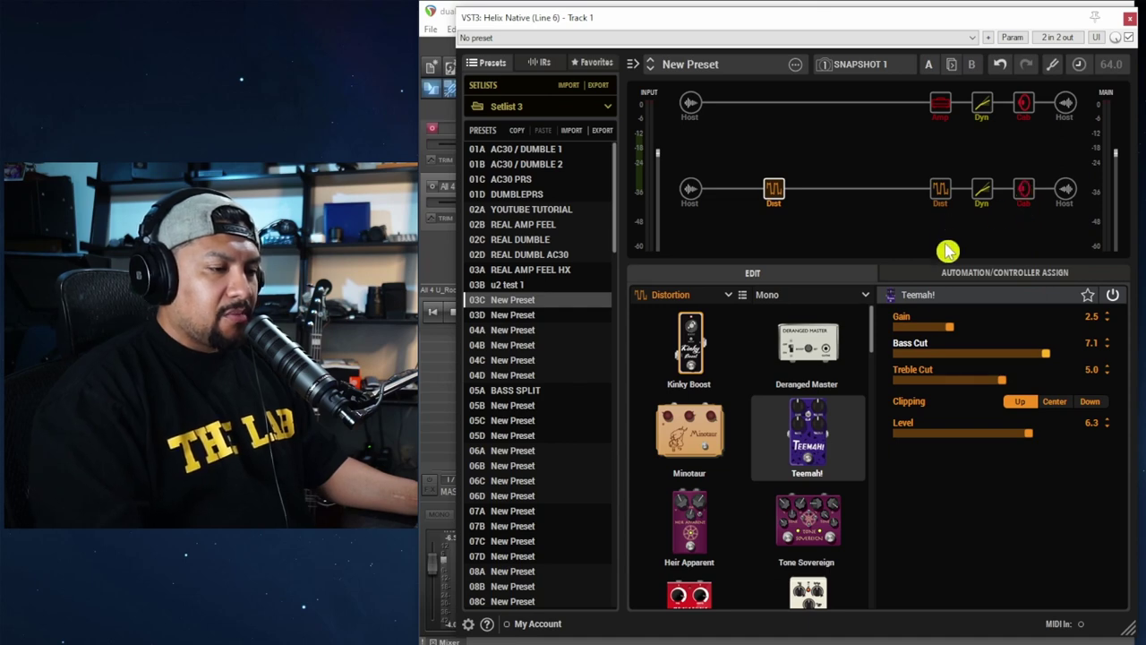
Step: Set the top cab's mic to 67 Cond and move it closer, off-centre
{"action": "left_click", "coordinate": [1023, 106]}
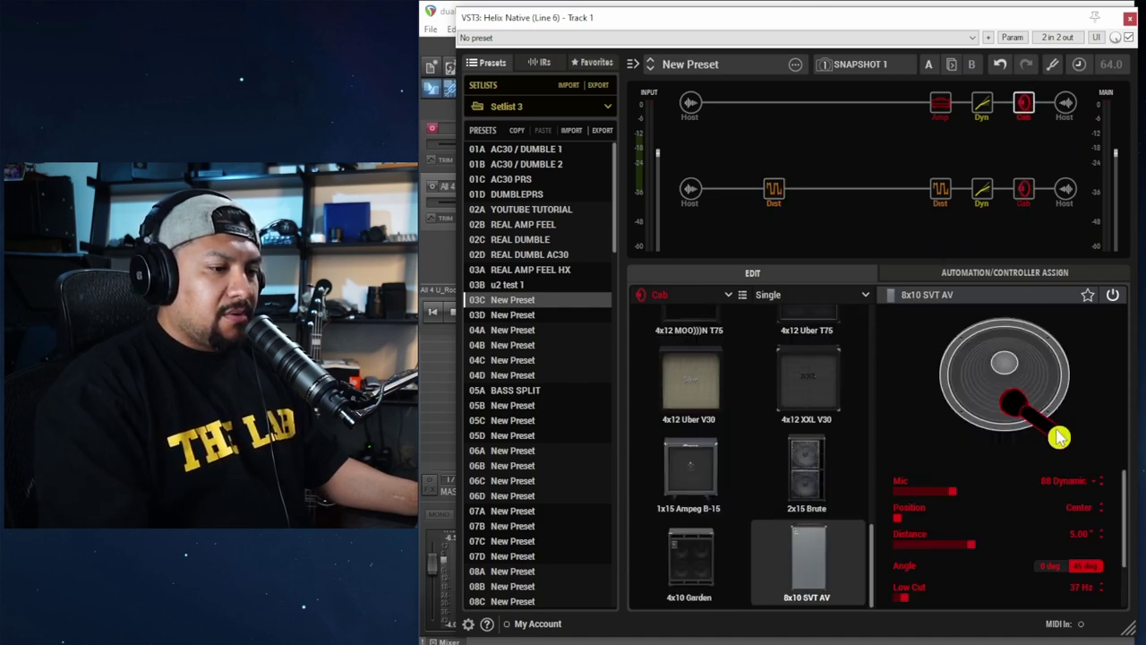
{"action": "left_click", "coordinate": [1068, 481]}
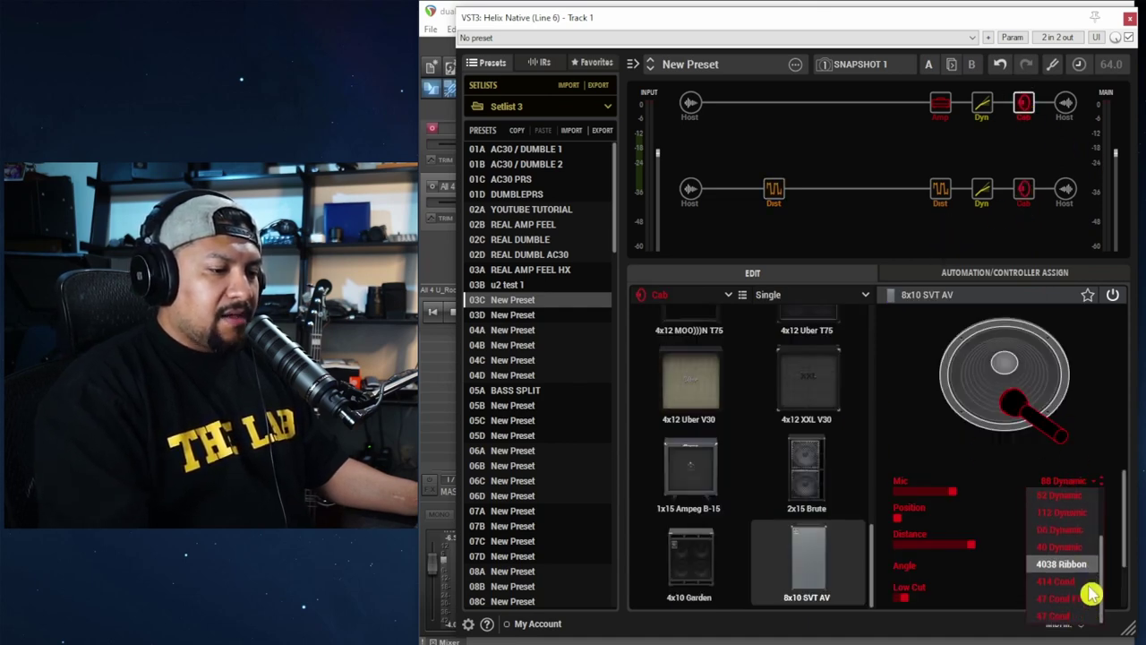
{"action": "left_click", "coordinate": [1057, 616]}
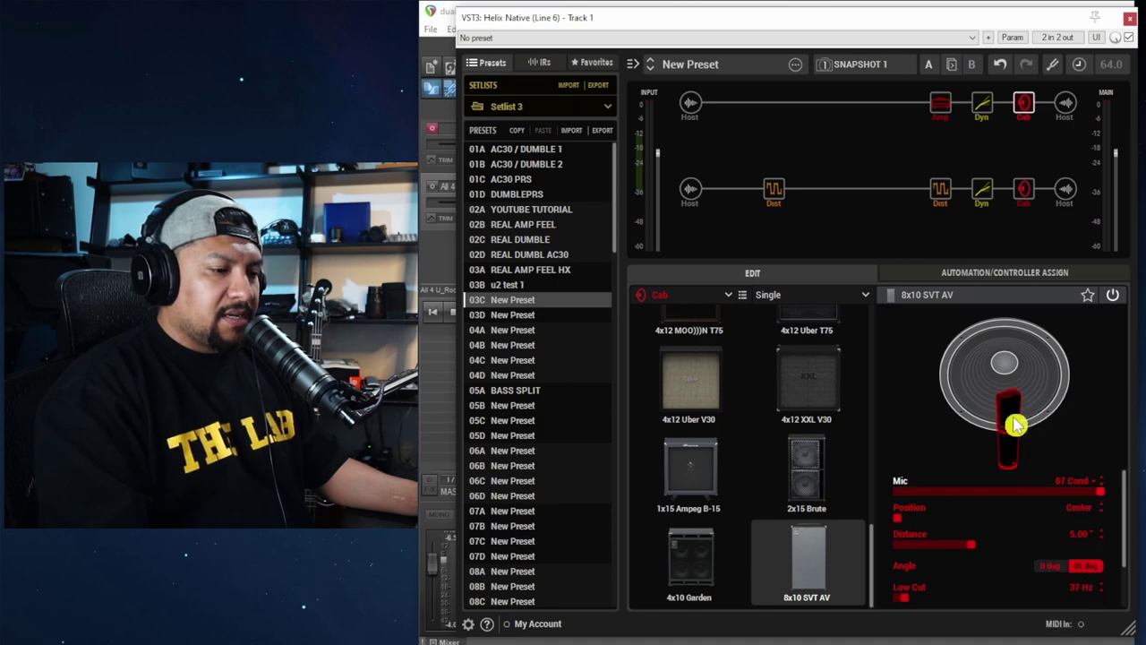
{"action": "left_click_drag", "start_coordinate": [1016, 422], "coordinate": [1053, 377]}
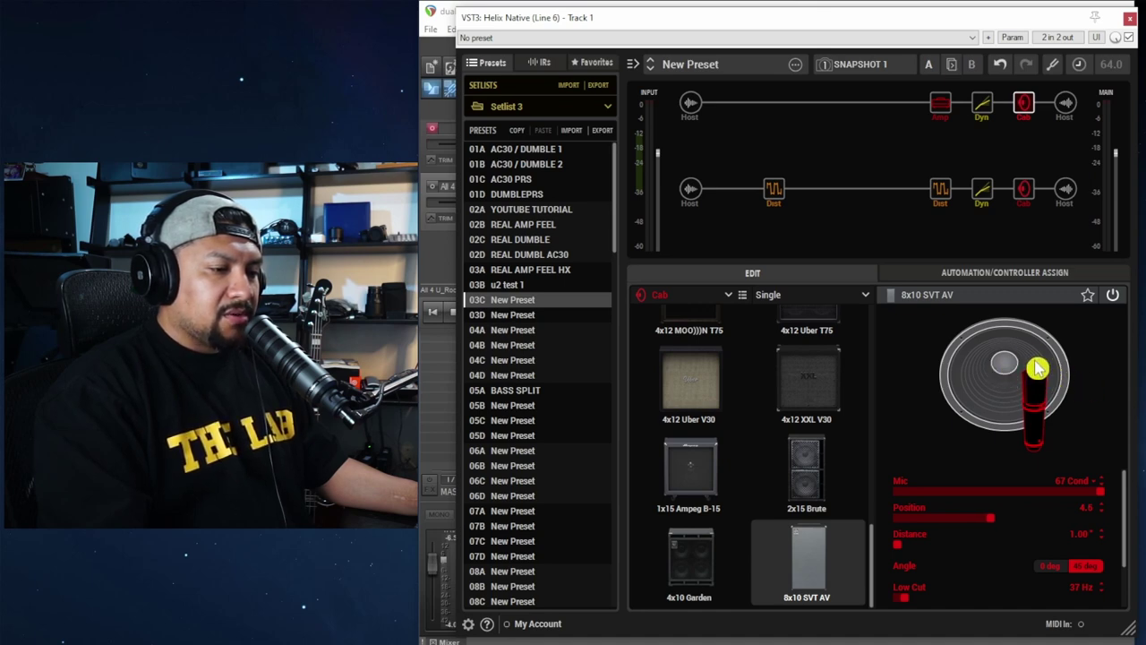
Step: Set the lower cab to a 421 Dynamic mic, Distance 1.00", Position 2.0, Low Cut 37 Hz
{"action": "left_click", "coordinate": [1024, 190]}
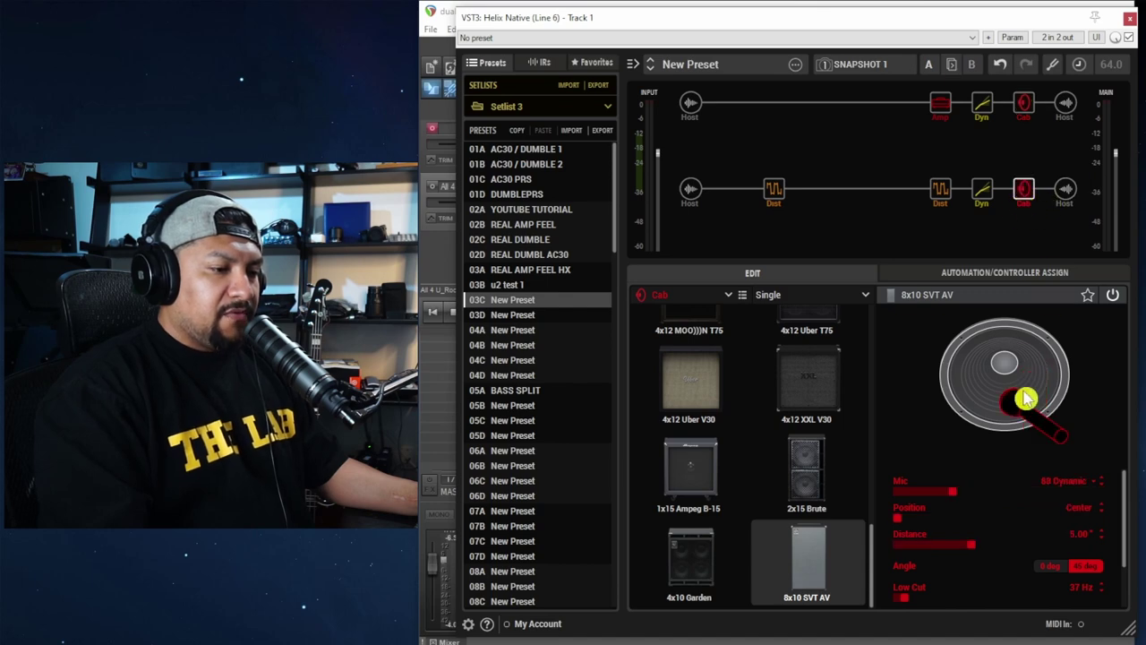
{"action": "left_click", "coordinate": [1074, 482]}
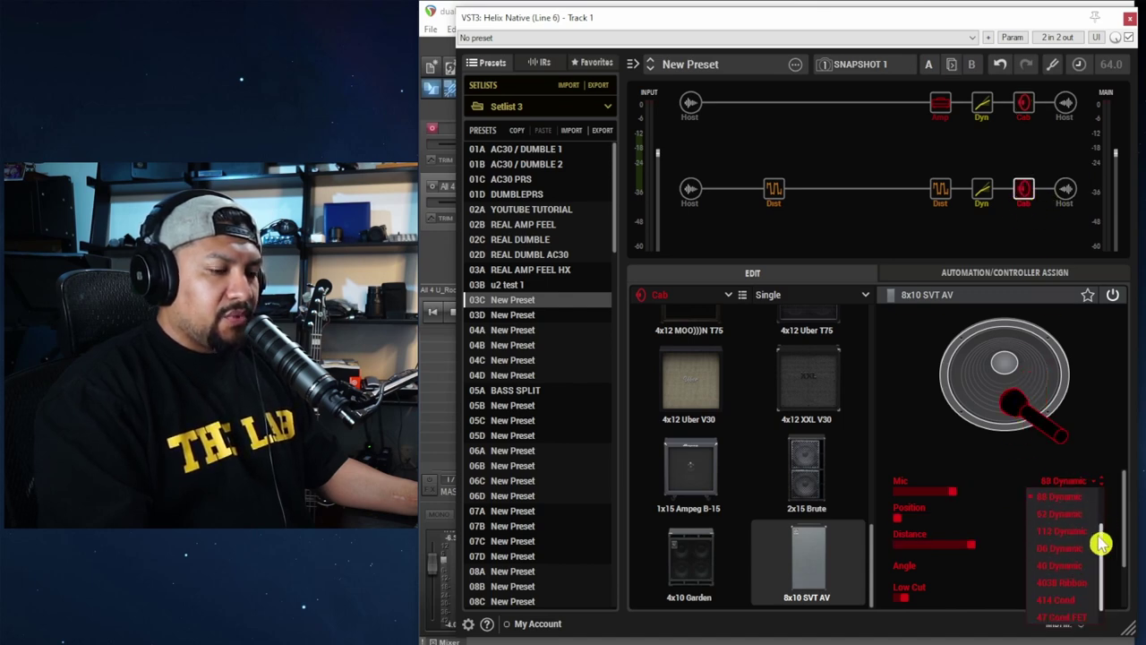
{"action": "scroll", "coordinate": [1083, 533], "scroll_direction": "down", "scroll_amount": 1}
{"action": "left_click", "coordinate": [1062, 524]}
{"action": "left_click_drag", "start_coordinate": [1041, 421], "coordinate": [1044, 387]}
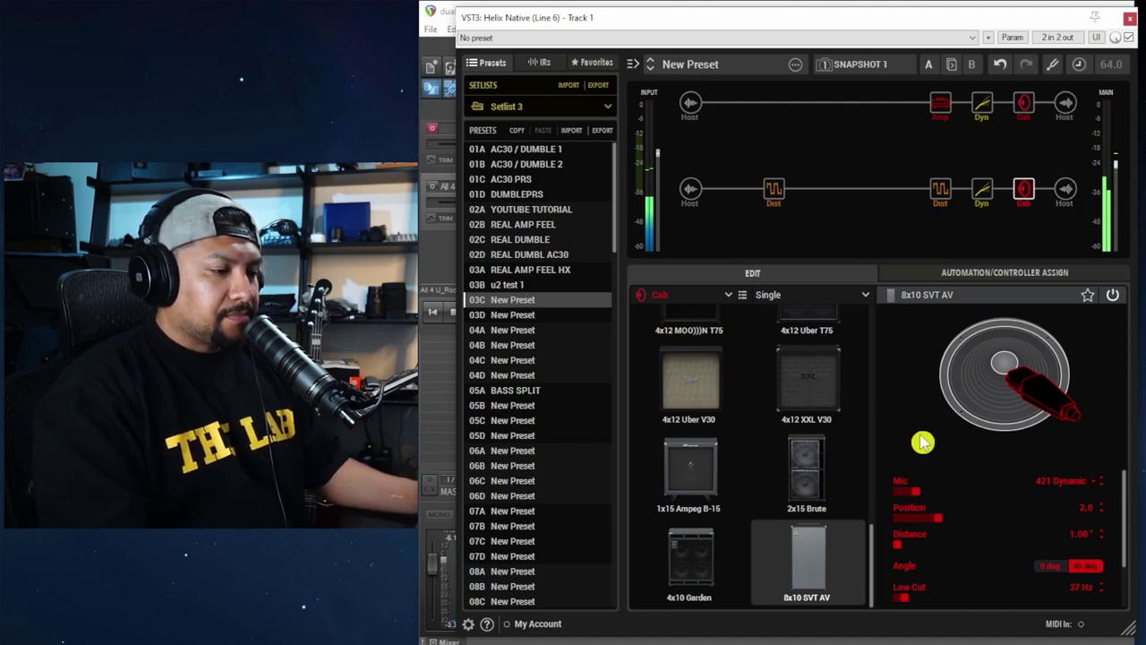
{"action": "mouse_move", "coordinate": [876, 560]}
{"action": "left_mouse_down"}
{"action": "mouse_move", "coordinate": [890, 345]}
{"action": "mouse_move", "coordinate": [886, 567]}
{"action": "left_mouse_up"}
Step: Add a 70s Chorus between the two drives with Mix 26% and Headroom +12.0 dB
{"action": "left_click", "coordinate": [857, 186]}
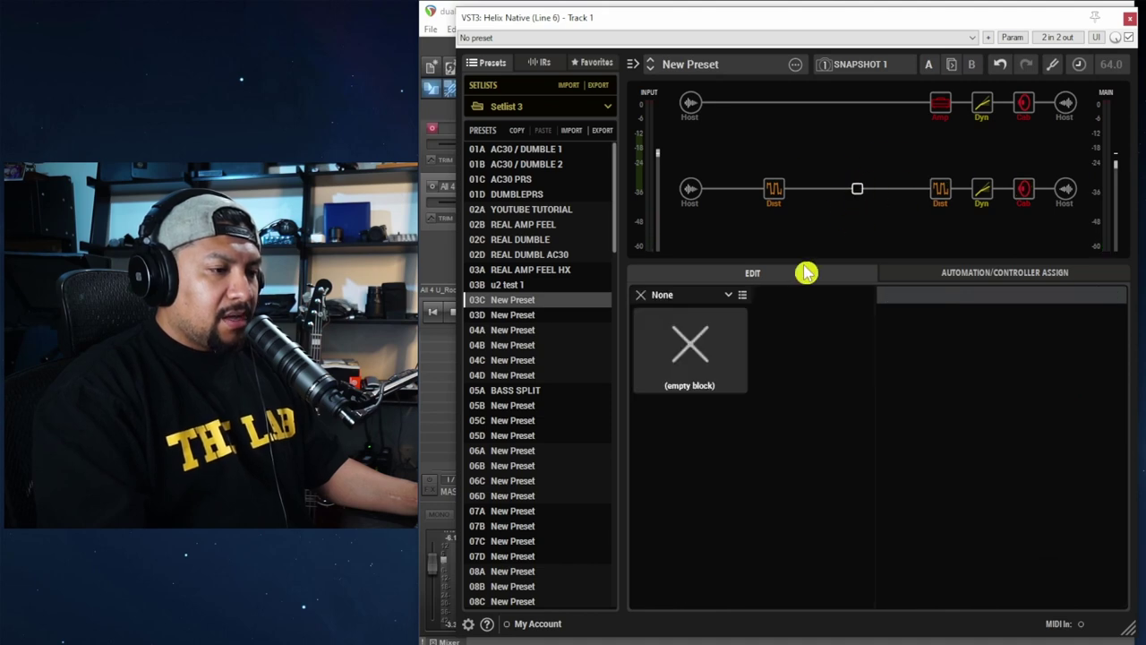
{"action": "left_click", "coordinate": [684, 295]}
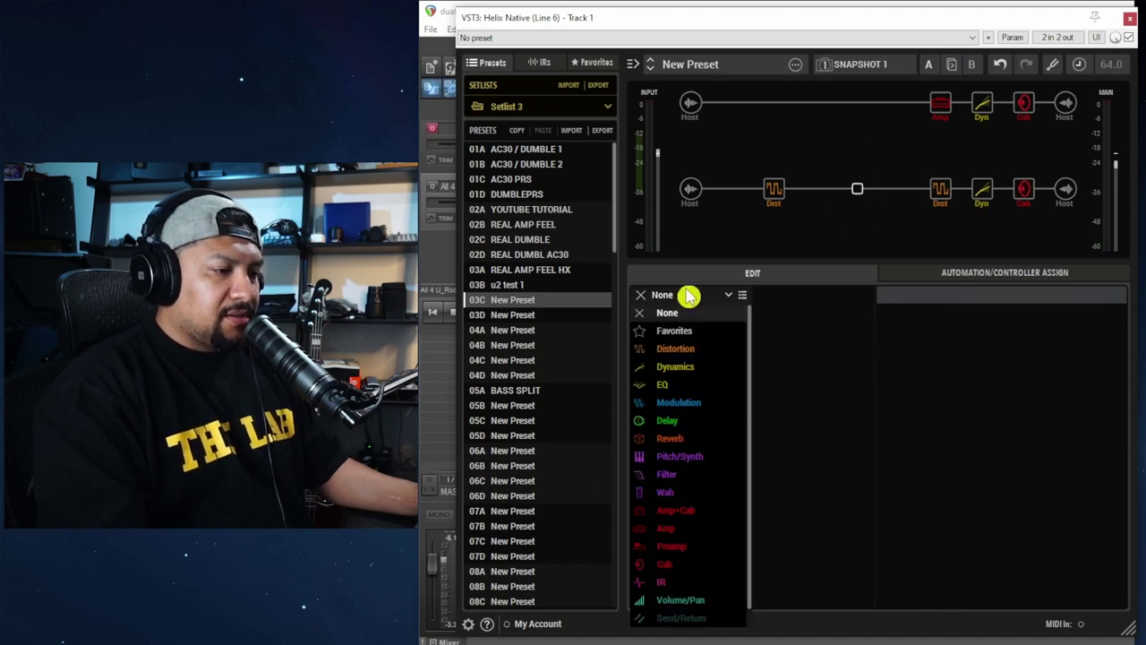
{"action": "left_click", "coordinate": [694, 412]}
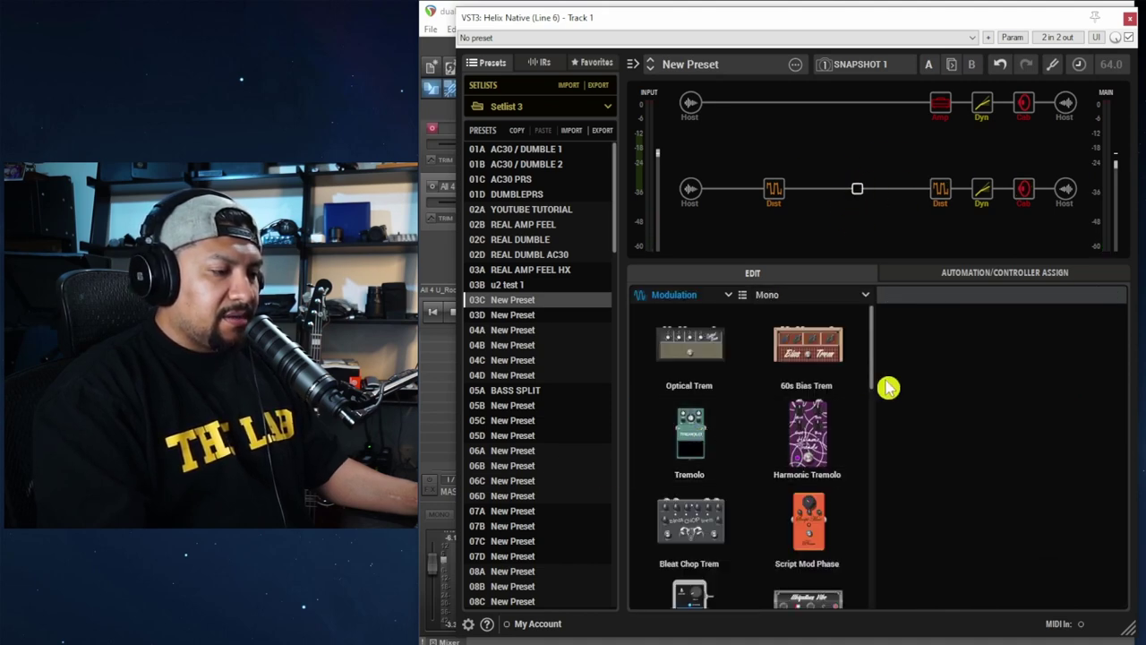
{"action": "left_click_drag", "start_coordinate": [874, 356], "coordinate": [869, 506]}
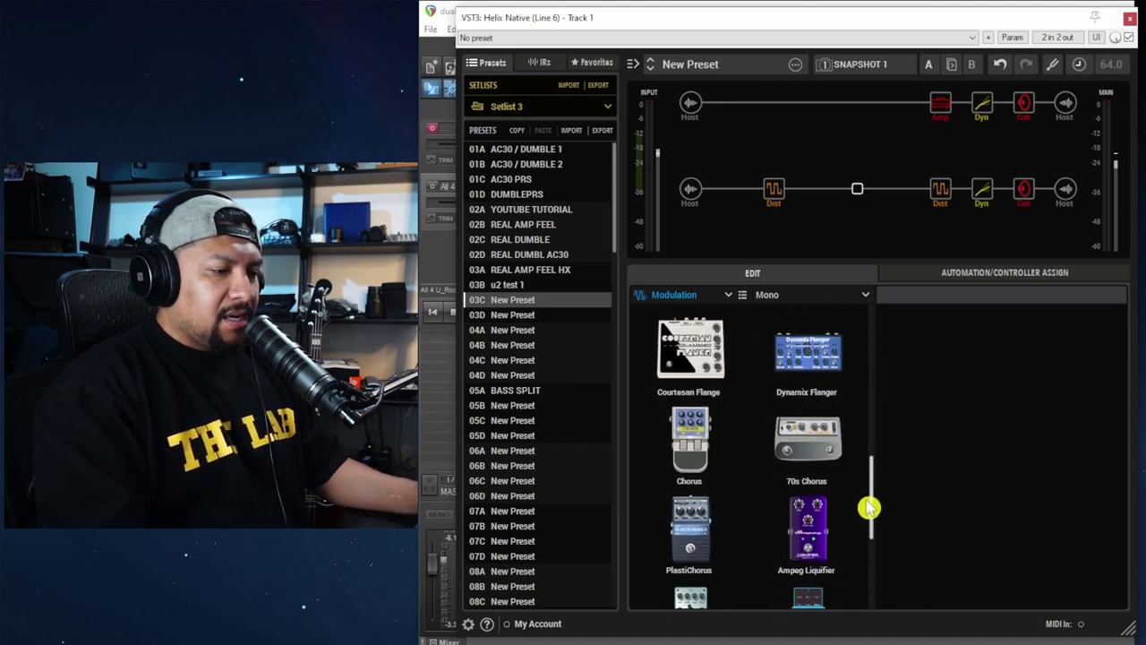
{"action": "left_click", "coordinate": [815, 446]}
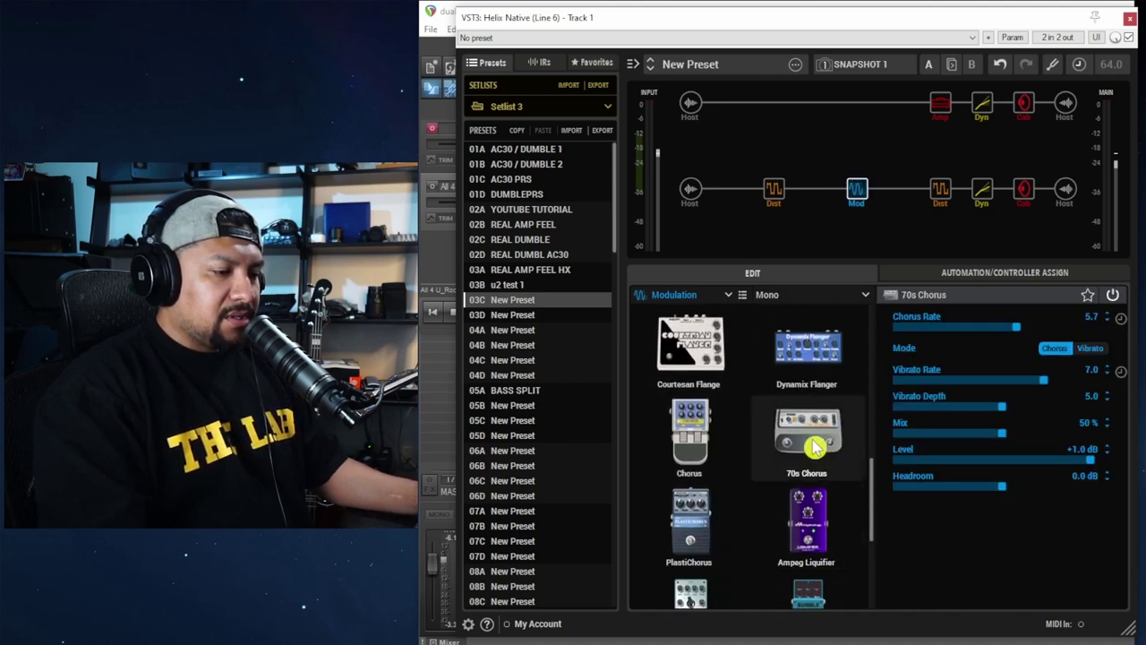
{"action": "left_click", "coordinate": [949, 433]}
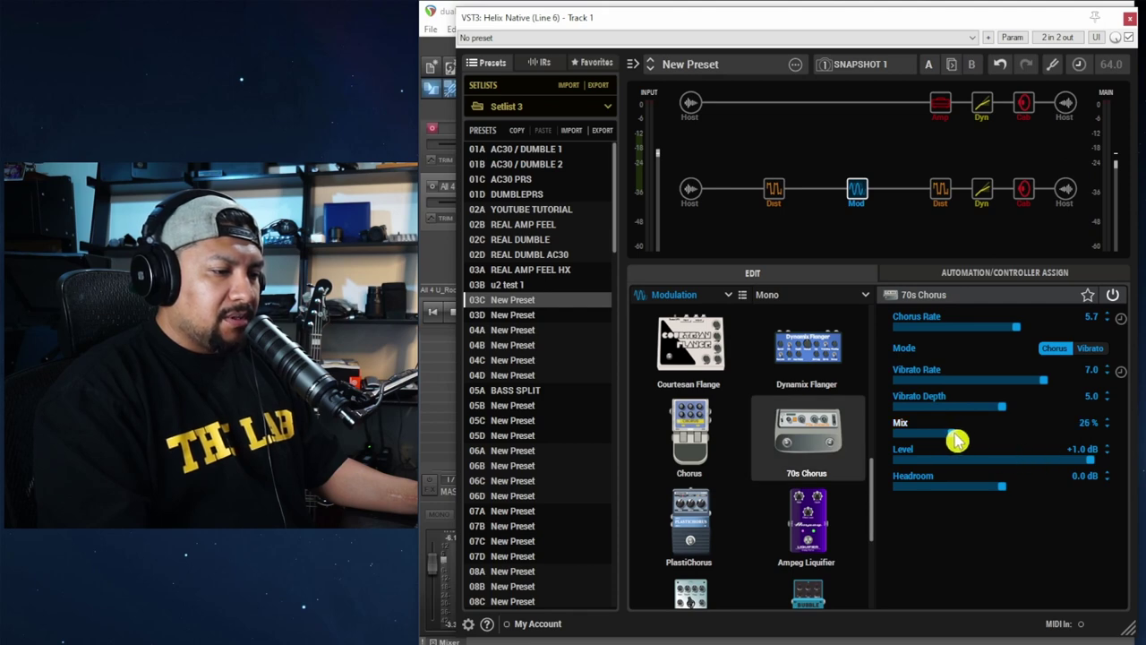
{"action": "left_click_drag", "start_coordinate": [1001, 488], "coordinate": [1107, 486]}
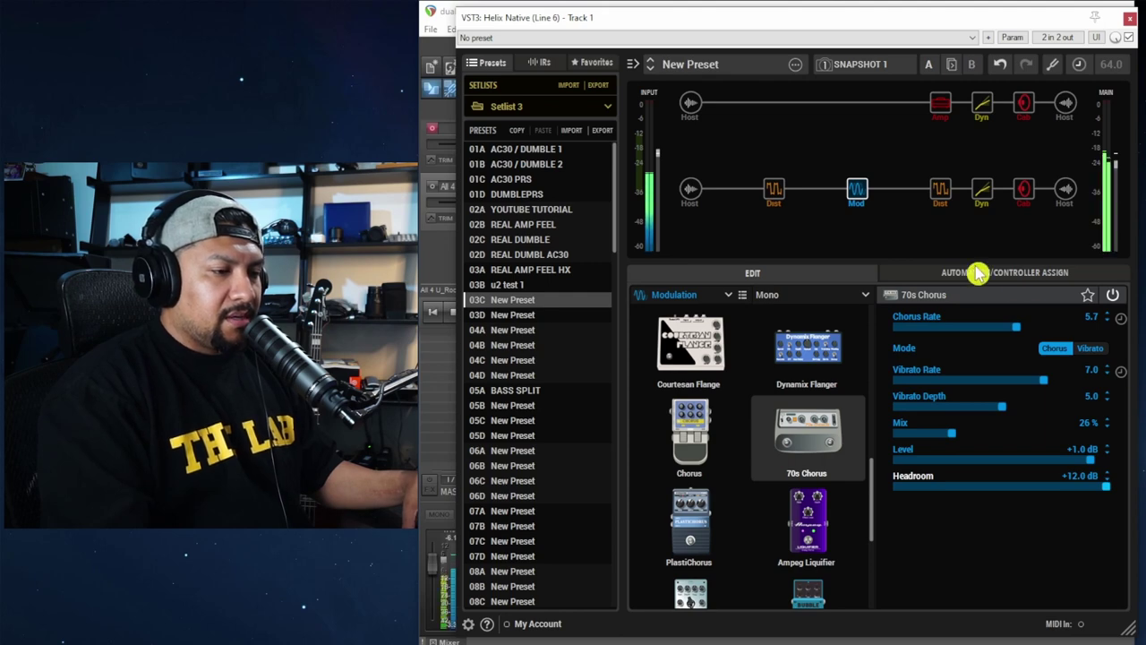
Step: Drop the lower path's output level to -120.0 dB
{"action": "left_click", "coordinate": [1064, 105]}
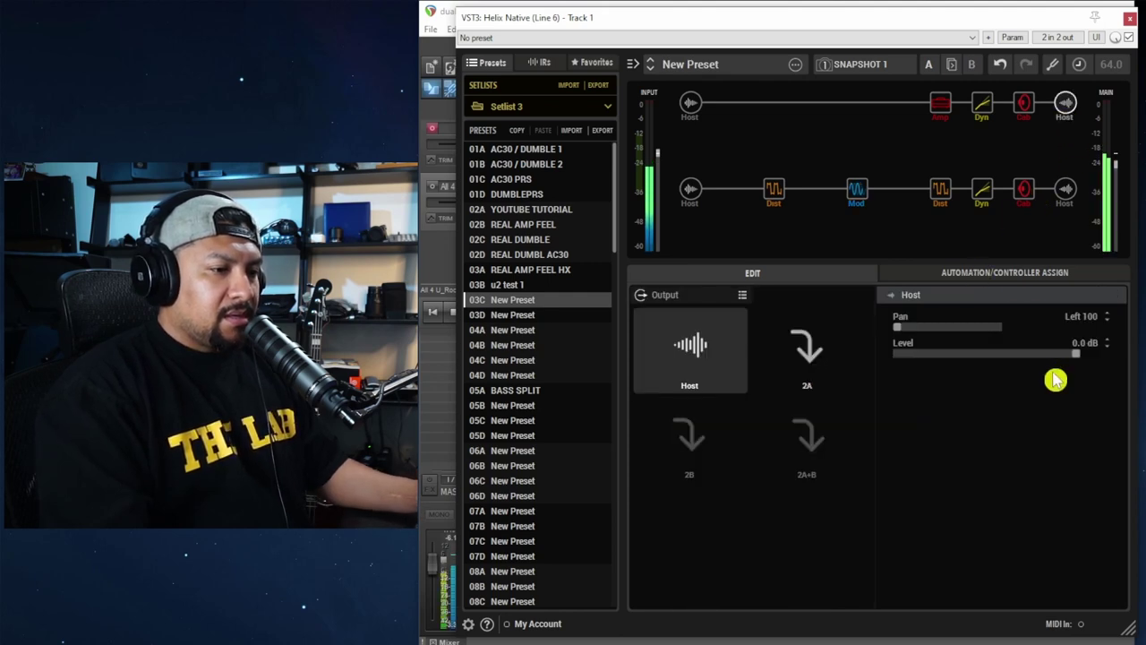
{"action": "left_click", "coordinate": [1064, 190]}
{"action": "left_click_drag", "start_coordinate": [1076, 358], "coordinate": [889, 390]}
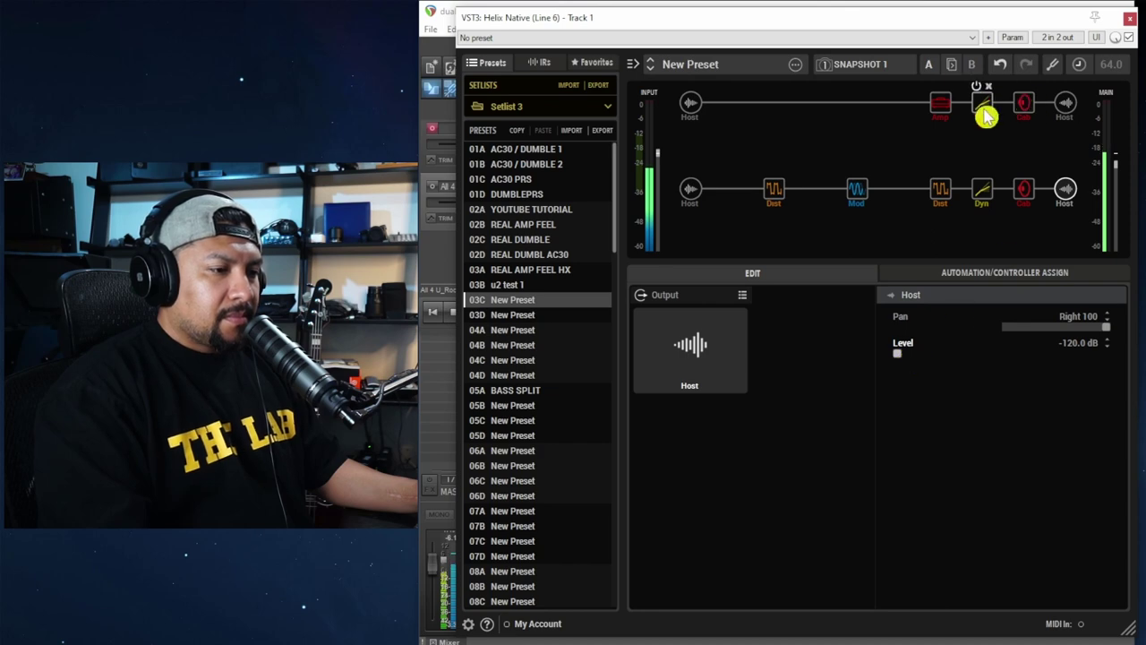
{"action": "left_click", "coordinate": [942, 107]}
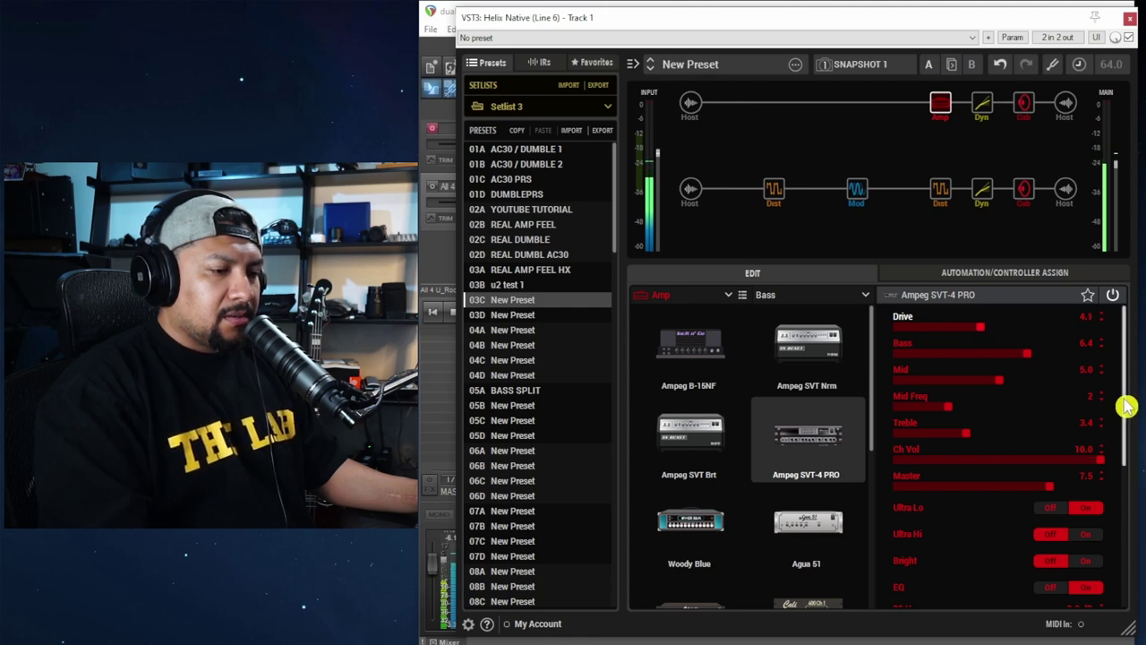
Step: Shape the amp EQ: 80 Hz +4.9 dB, 150 Hz +1.7 dB, 300 Hz up, 5 and 8 kHz cut
{"action": "left_click_drag", "start_coordinate": [1126, 404], "coordinate": [1133, 573]}
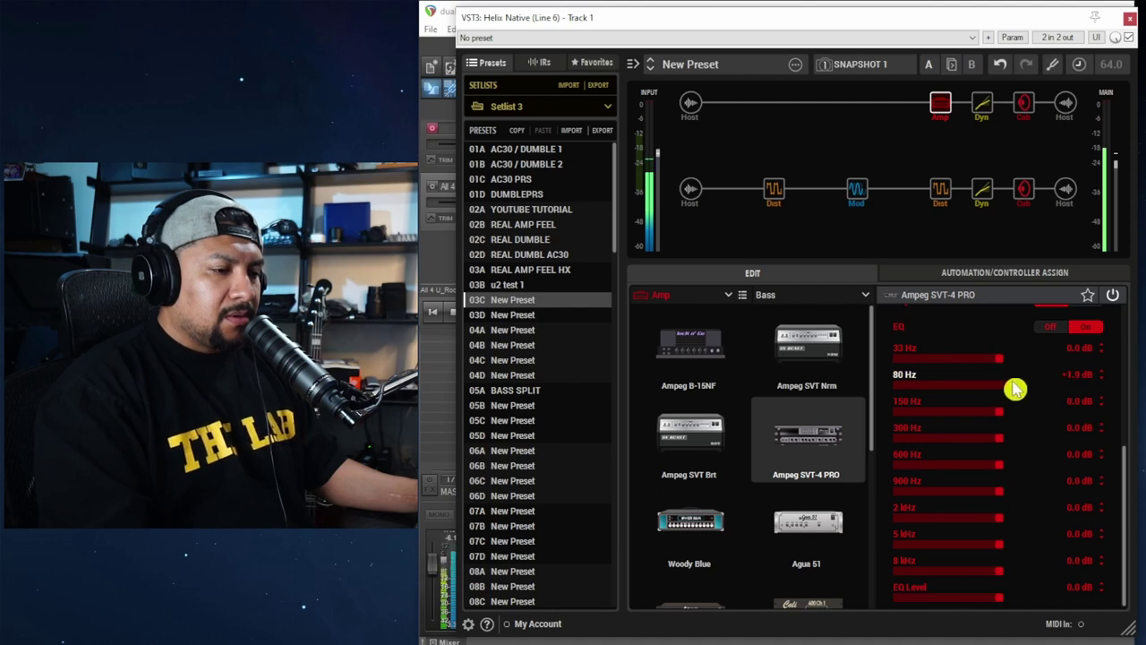
{"action": "left_click_drag", "start_coordinate": [997, 417], "coordinate": [1016, 418]}
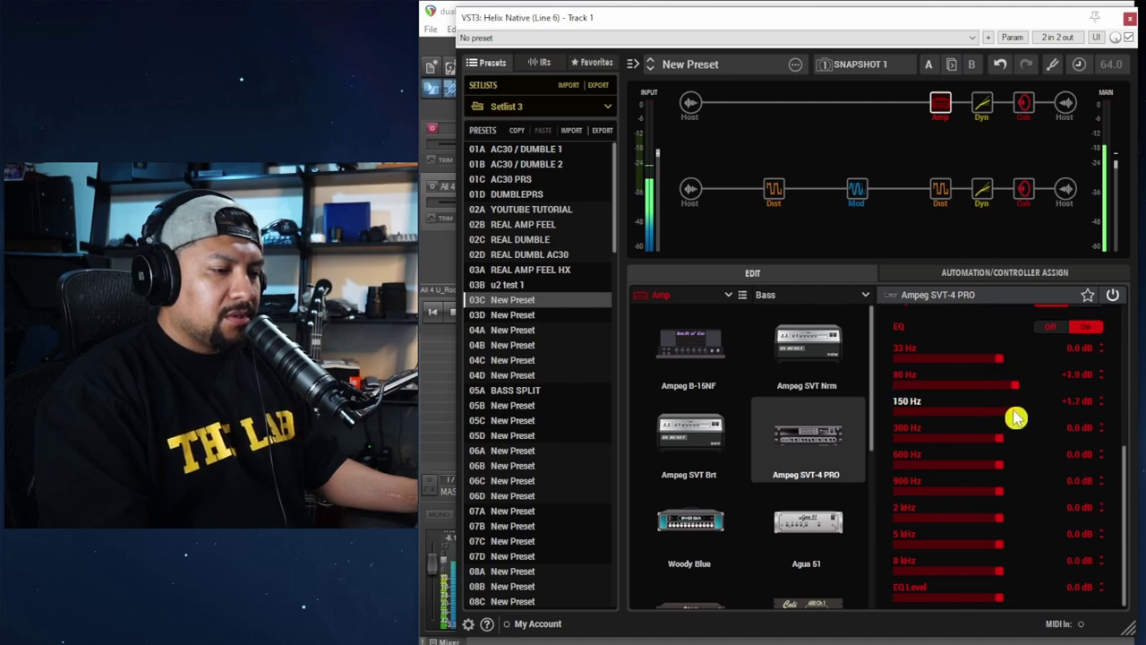
{"action": "left_click_drag", "start_coordinate": [1000, 577], "coordinate": [983, 556]}
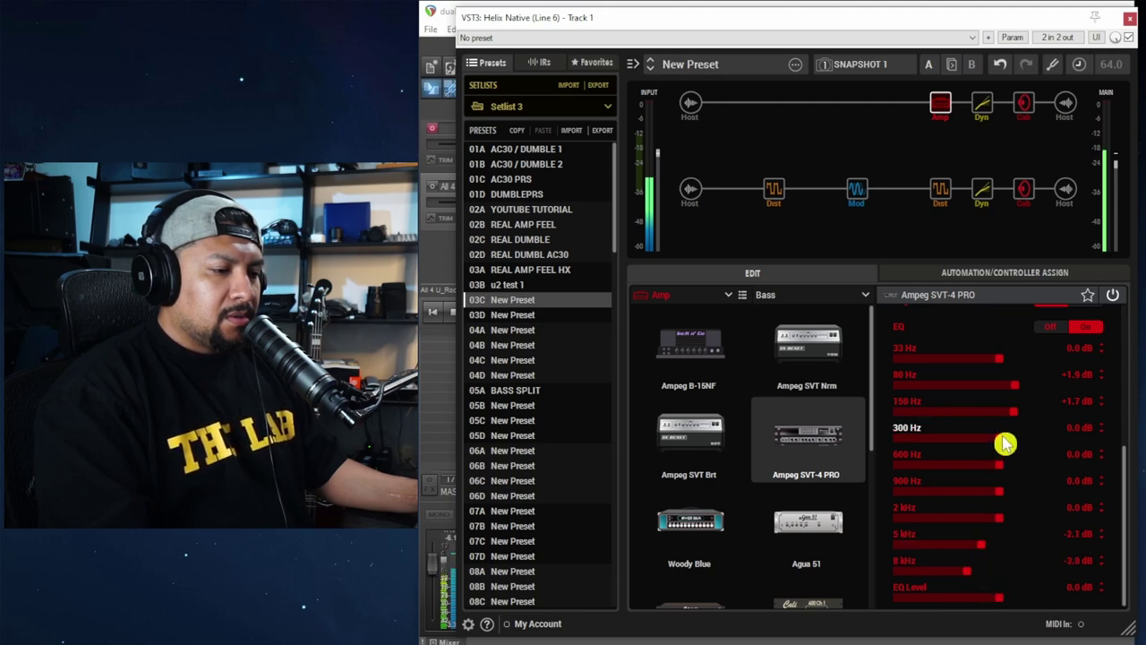
{"action": "left_click", "coordinate": [1007, 443]}
{"action": "left_click_drag", "start_coordinate": [1007, 364], "coordinate": [1101, 383]}
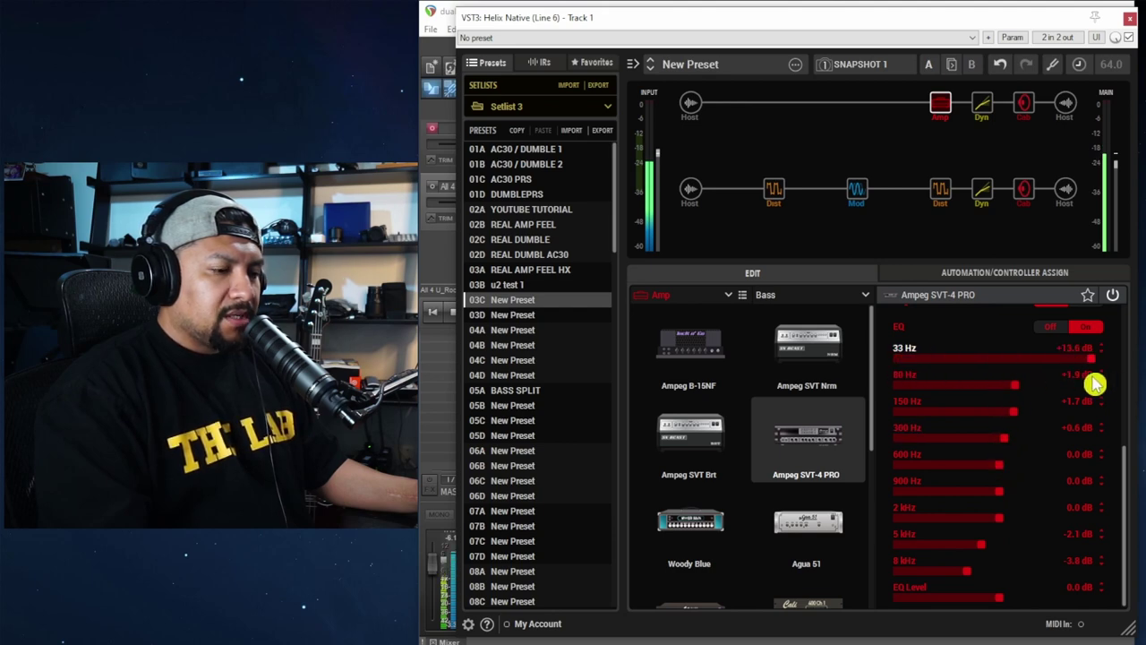
{"action": "left_click_drag", "start_coordinate": [1086, 384], "coordinate": [1051, 391]}
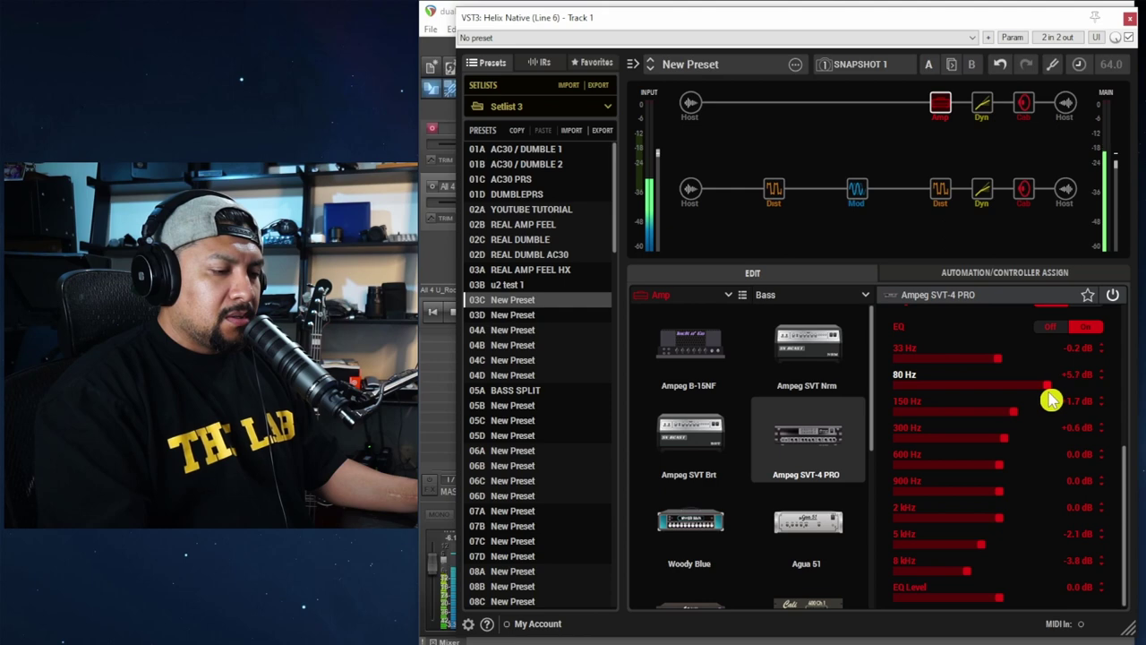
{"action": "scroll", "coordinate": [1126, 484], "scroll_direction": "up", "scroll_amount": 1}
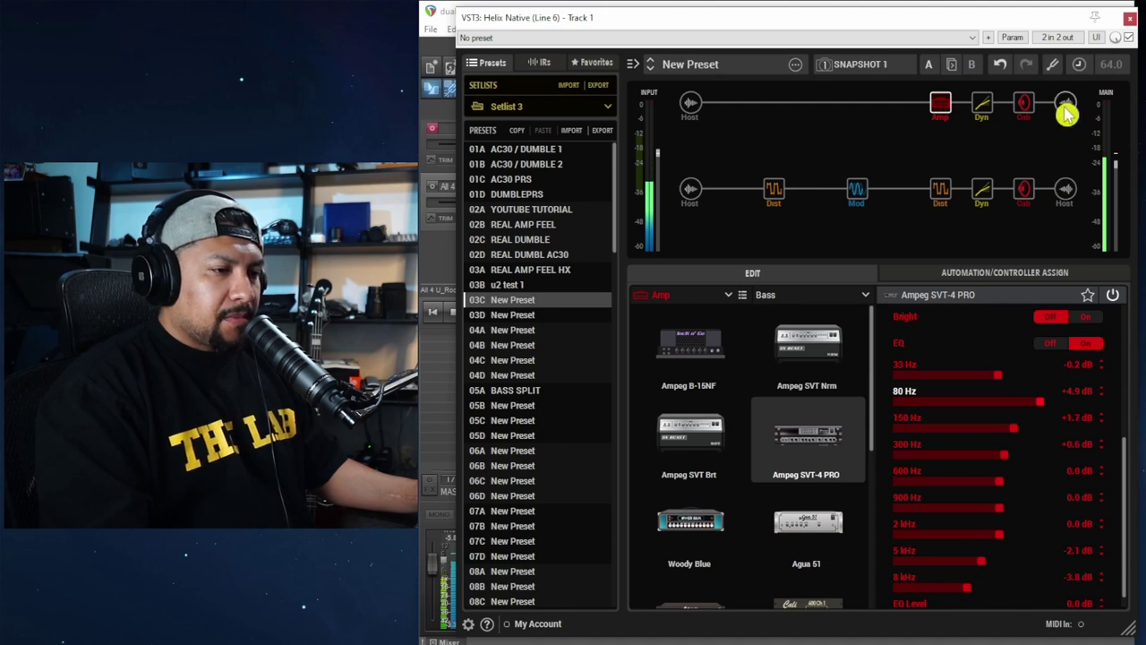
Step: Nudge the upper cab's mic position and try Angle 0 before returning it to 45 degrees
{"action": "left_click", "coordinate": [1023, 103]}
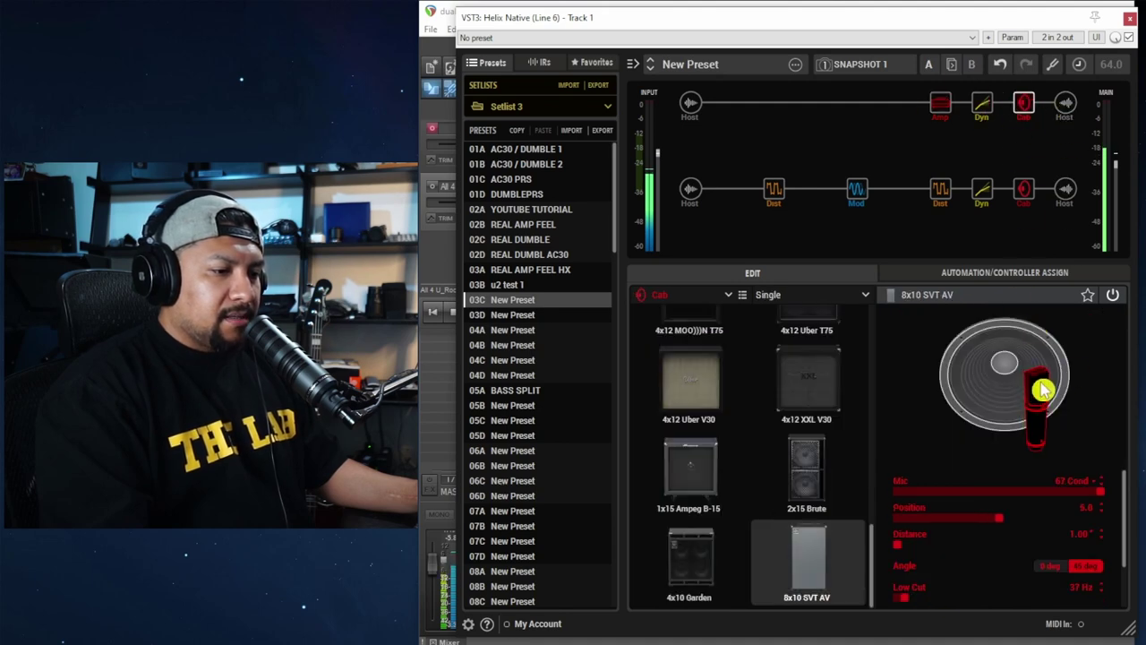
{"action": "left_click_drag", "start_coordinate": [1041, 390], "coordinate": [1047, 389]}
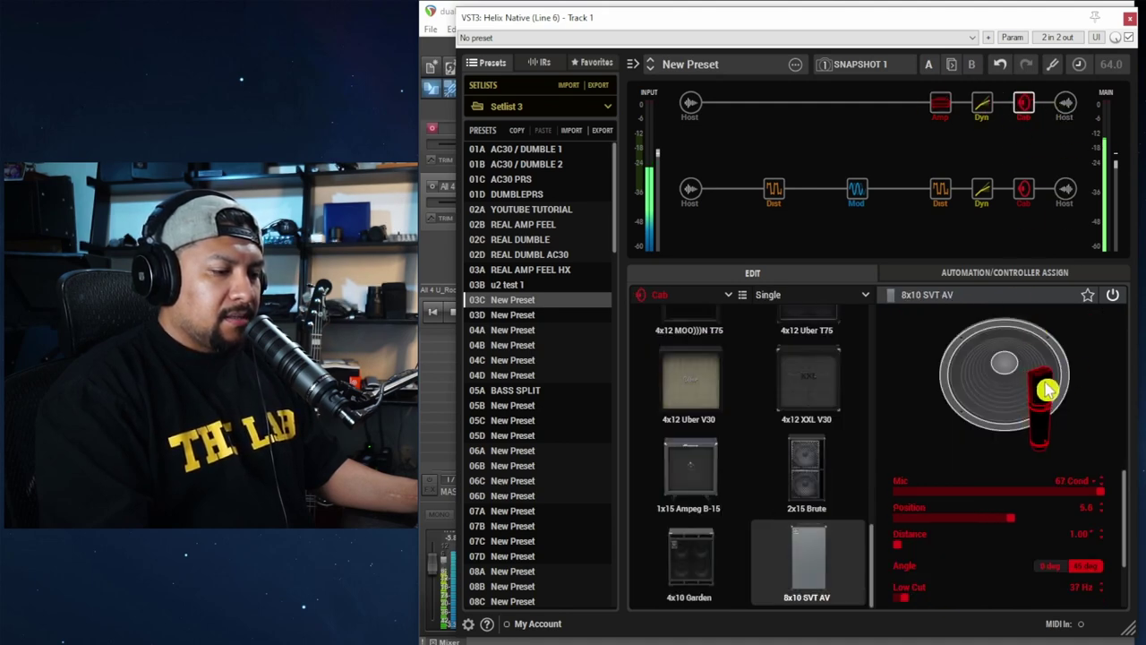
{"action": "left_click_drag", "start_coordinate": [1125, 504], "coordinate": [1074, 534]}
{"action": "left_click", "coordinate": [1046, 515]}
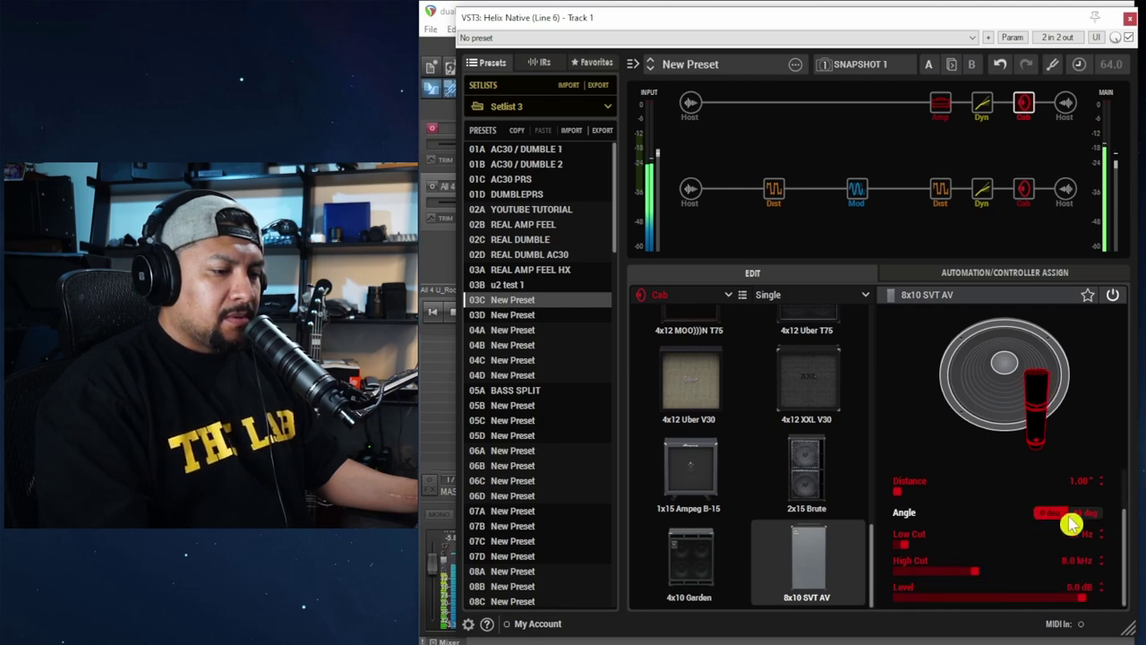
{"action": "left_click", "coordinate": [1079, 514]}
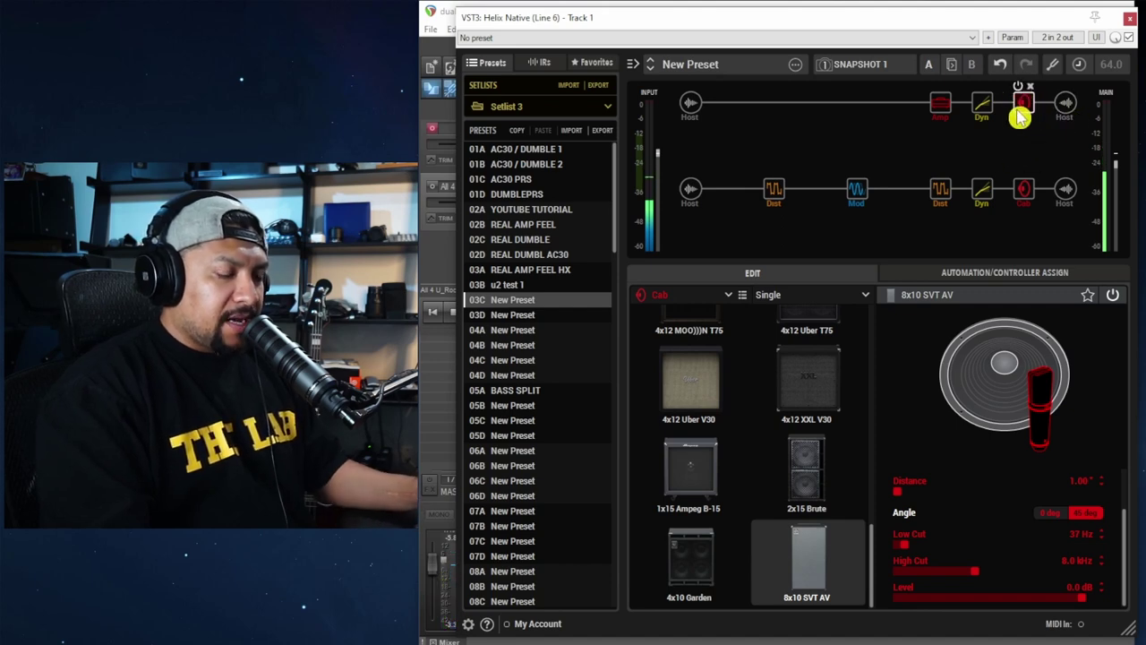
Step: Raise the lower path's output level from -120 dB to 0.0 dB
{"action": "left_click", "coordinate": [1064, 102]}
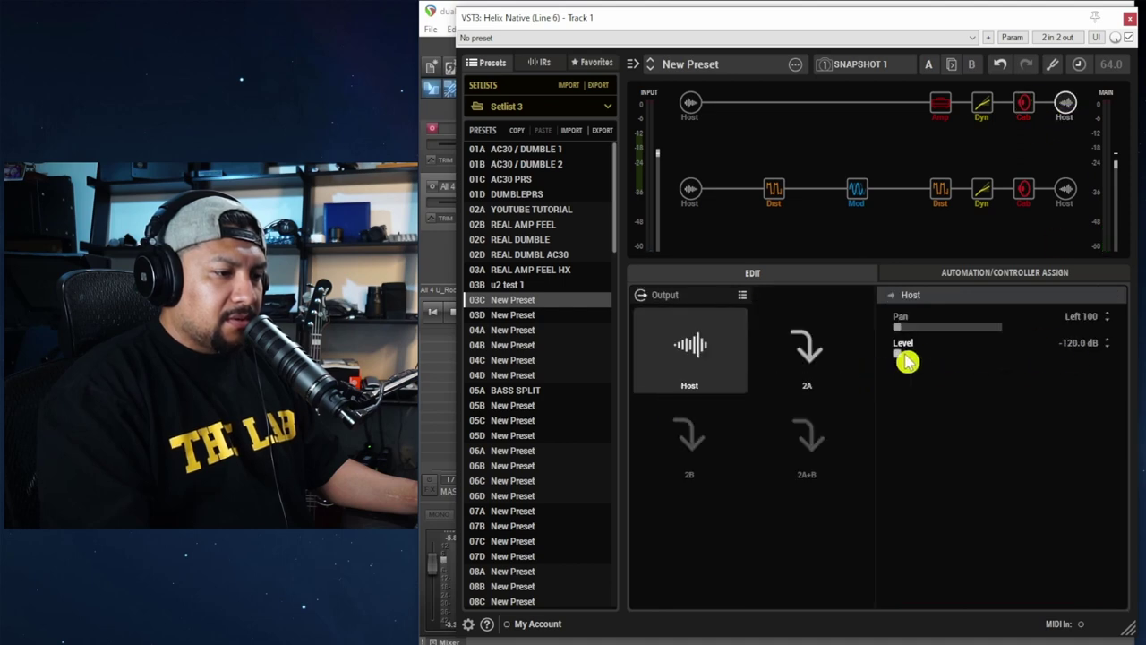
{"action": "left_click", "coordinate": [1065, 190]}
{"action": "left_click_drag", "start_coordinate": [906, 360], "coordinate": [1083, 371]}
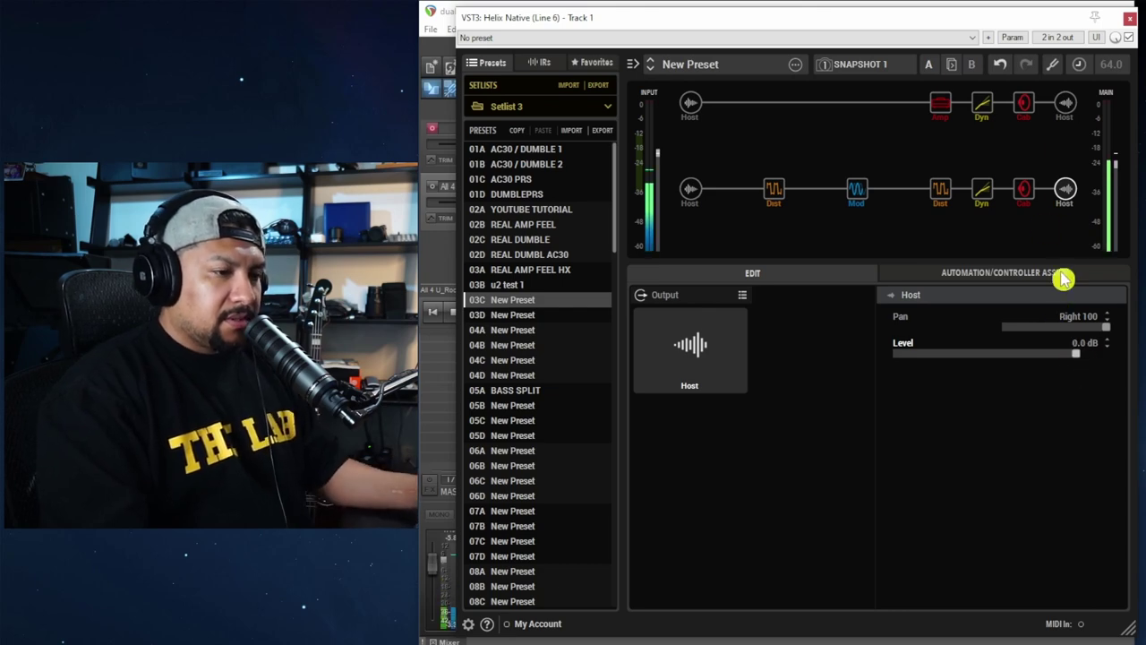
Step: On the lower 8x10 SVT AV cab, set mic Position 1.5 and Low Cut 120 Hz
{"action": "left_click", "coordinate": [1025, 192]}
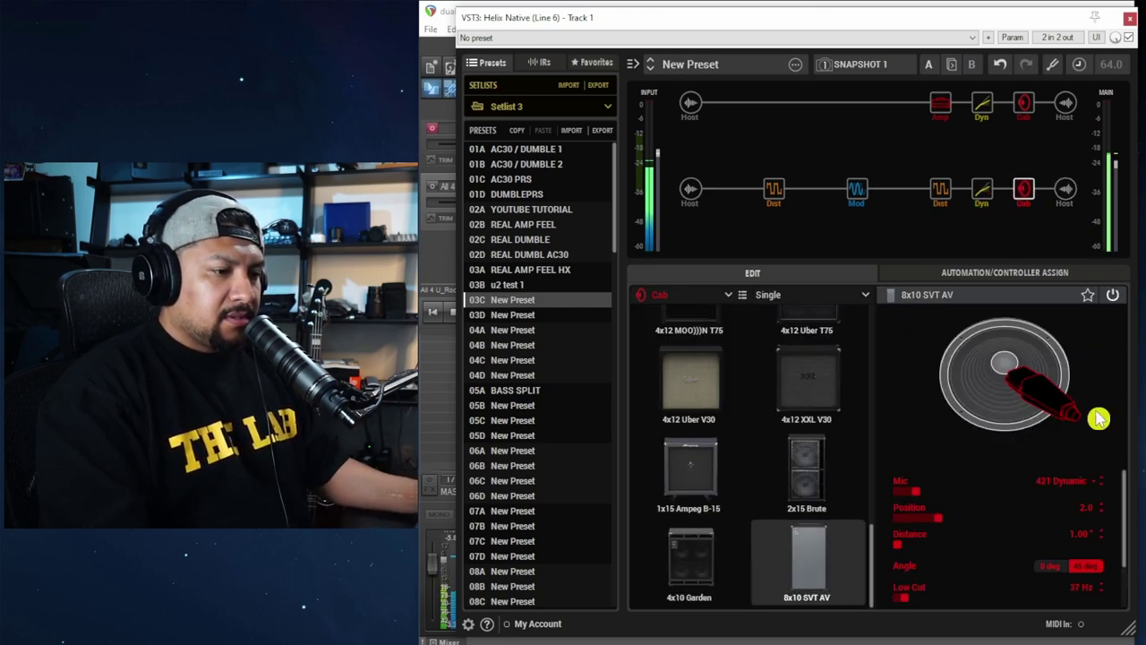
{"action": "left_click", "coordinate": [1025, 399]}
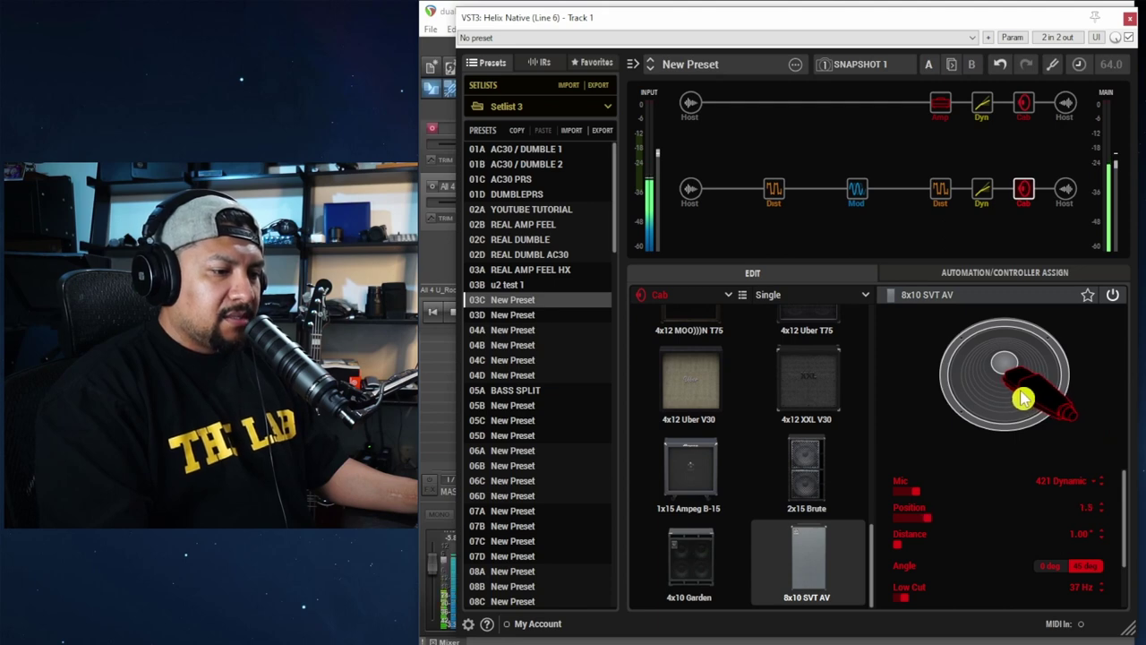
{"action": "left_click_drag", "start_coordinate": [1124, 488], "coordinate": [1126, 583]}
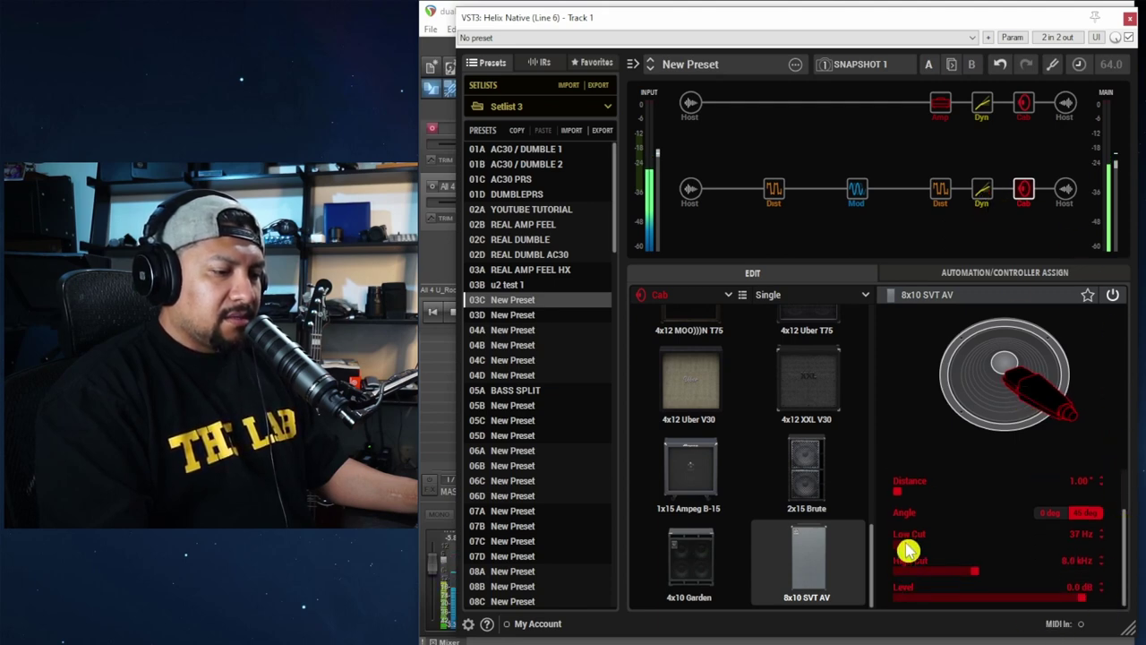
{"action": "left_click_drag", "start_coordinate": [906, 554], "coordinate": [928, 551]}
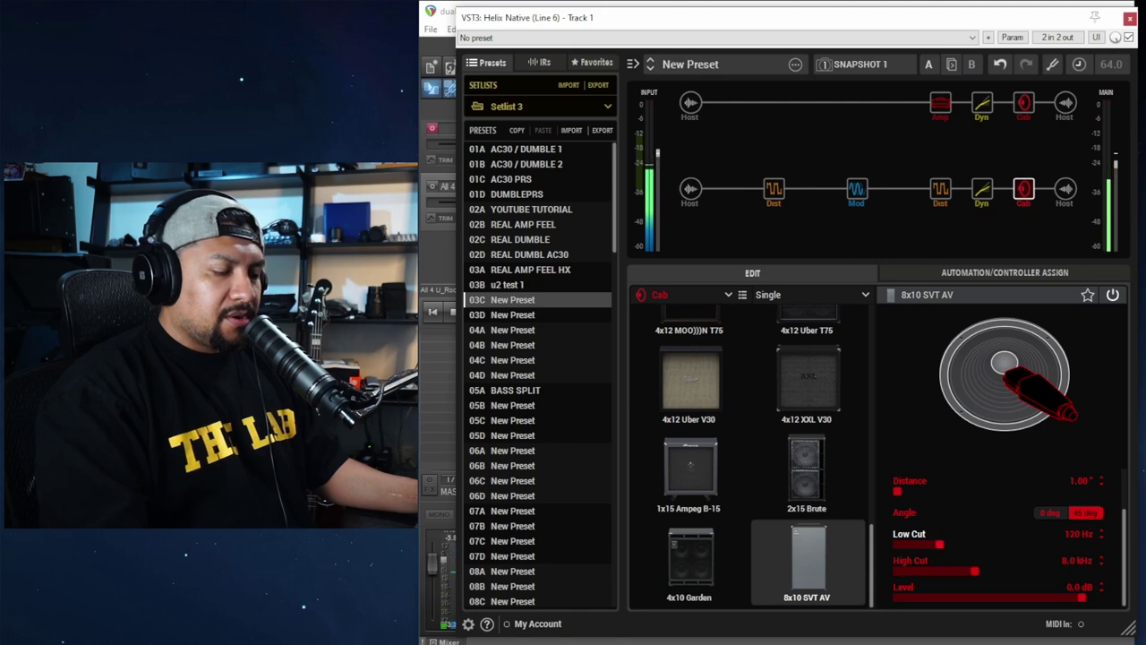
Step: Check the lower Tube Comp (Threshold 0.56, Level 0.28), then show the Teemah! settings
{"action": "left_click", "coordinate": [980, 190]}
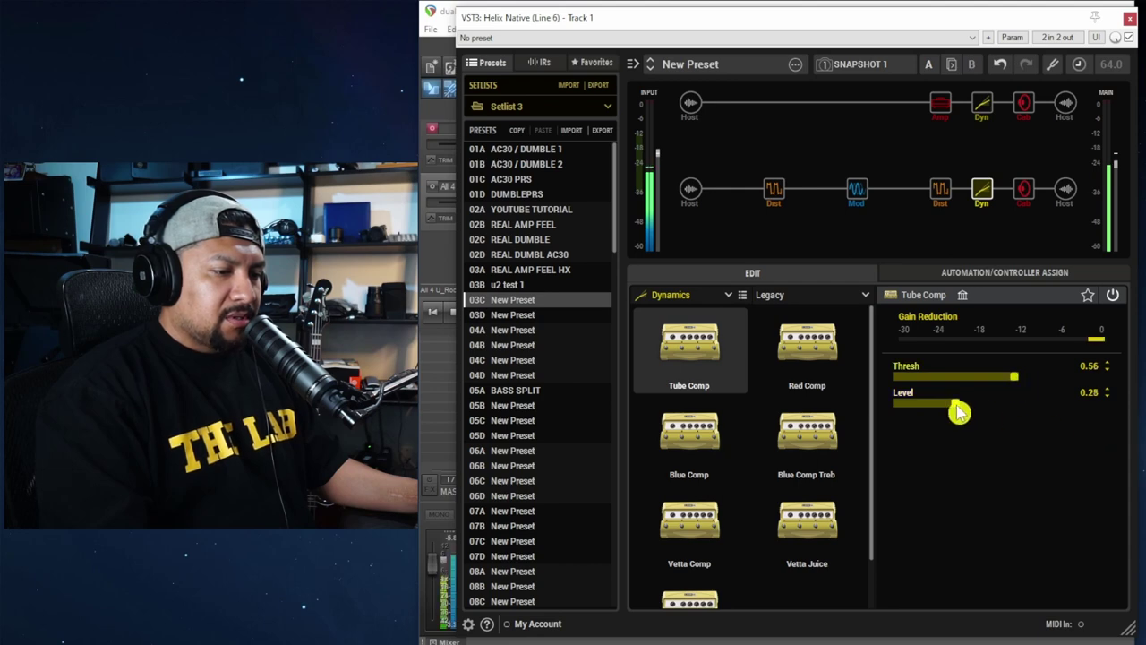
{"action": "left_click", "coordinate": [774, 185]}
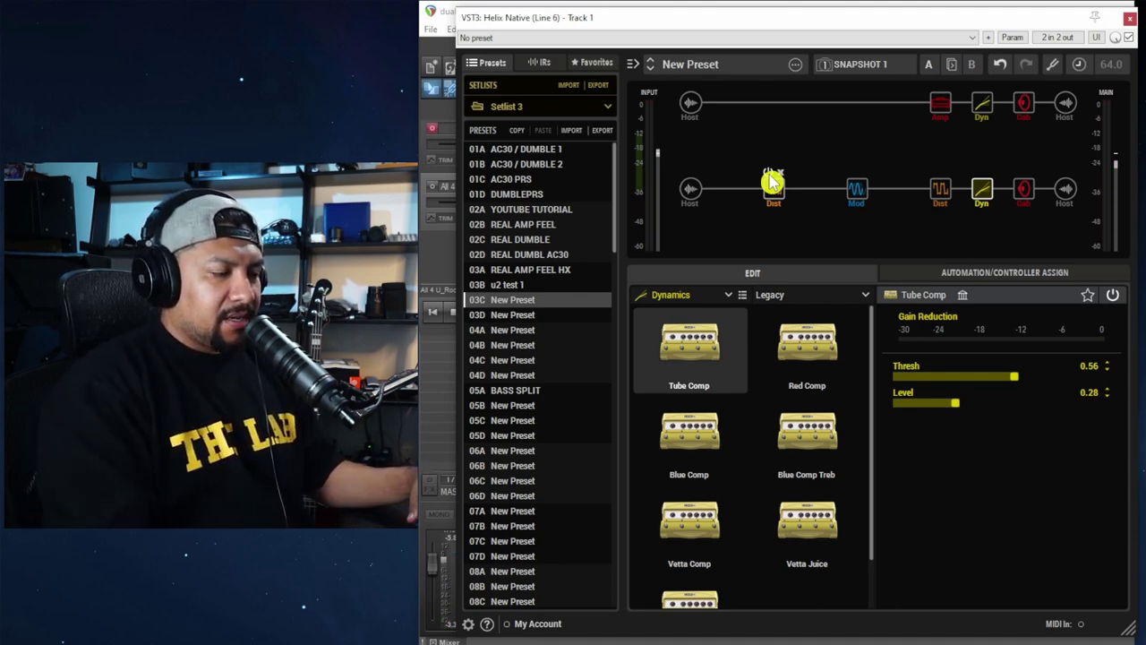
Step: Bypass the Teemah! and set the Obsidian 7000's Attack and Grunt to Flat
{"action": "left_click", "coordinate": [781, 190]}
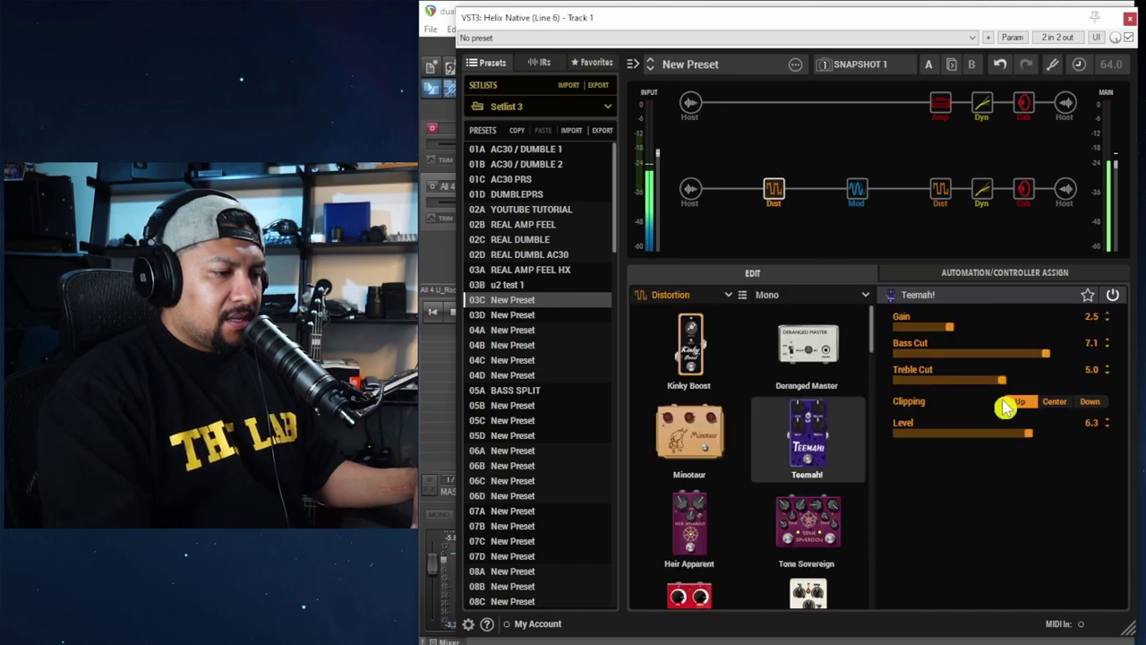
{"action": "left_click", "coordinate": [768, 173]}
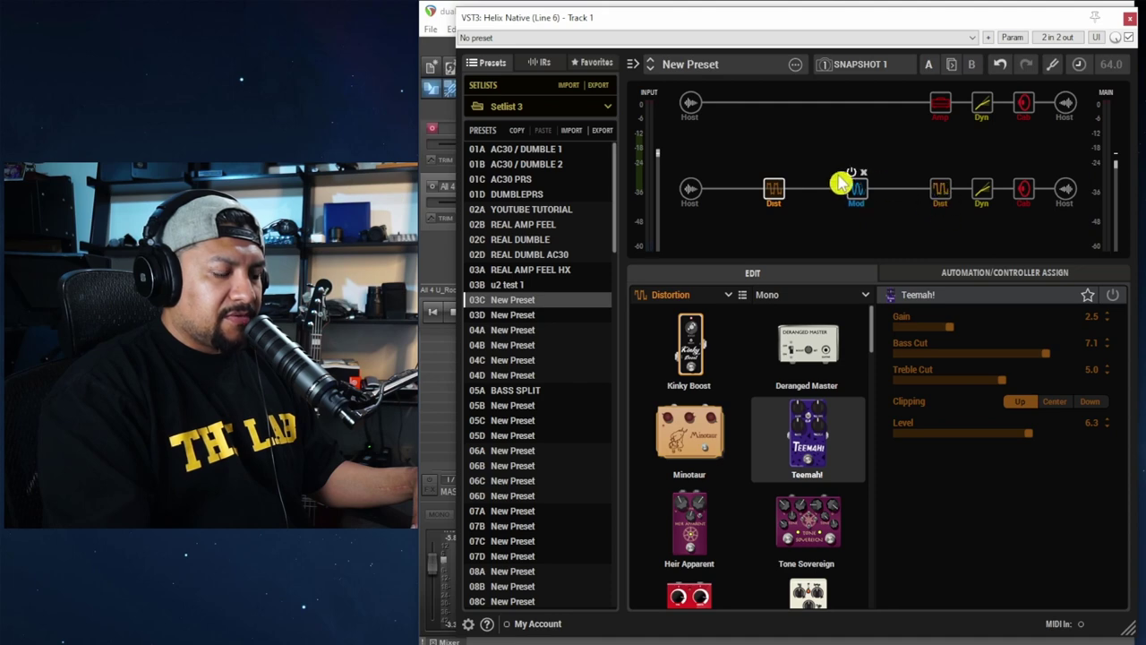
{"action": "left_click", "coordinate": [942, 191]}
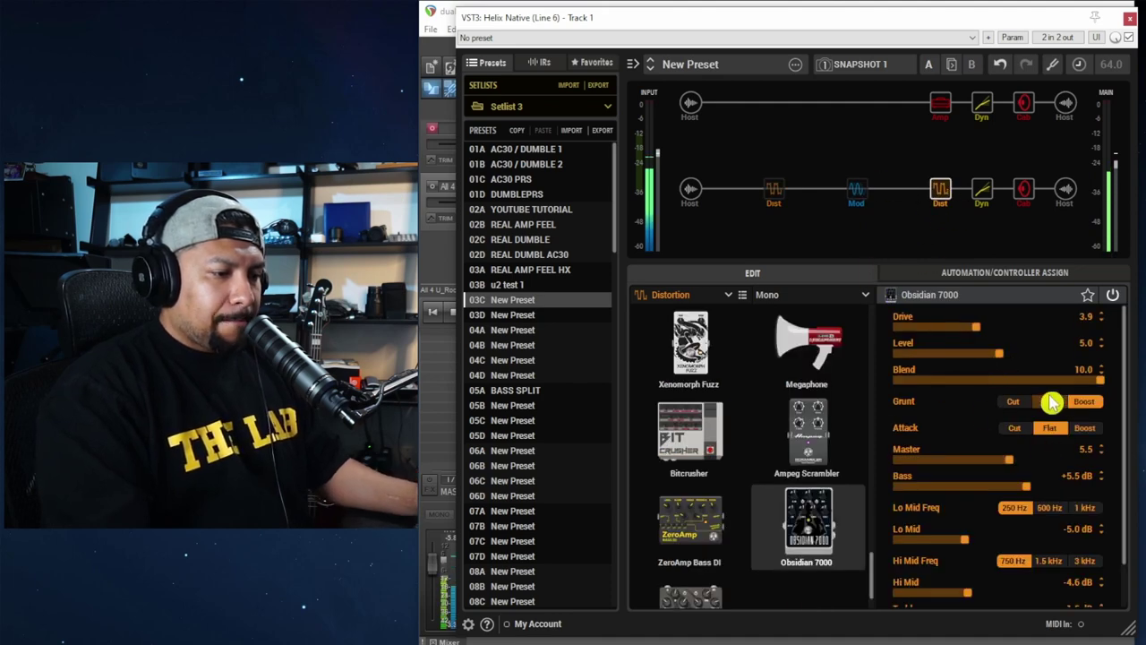
{"action": "left_click", "coordinate": [1083, 428]}
{"action": "left_click", "coordinate": [1051, 430]}
{"action": "left_click", "coordinate": [1048, 401]}
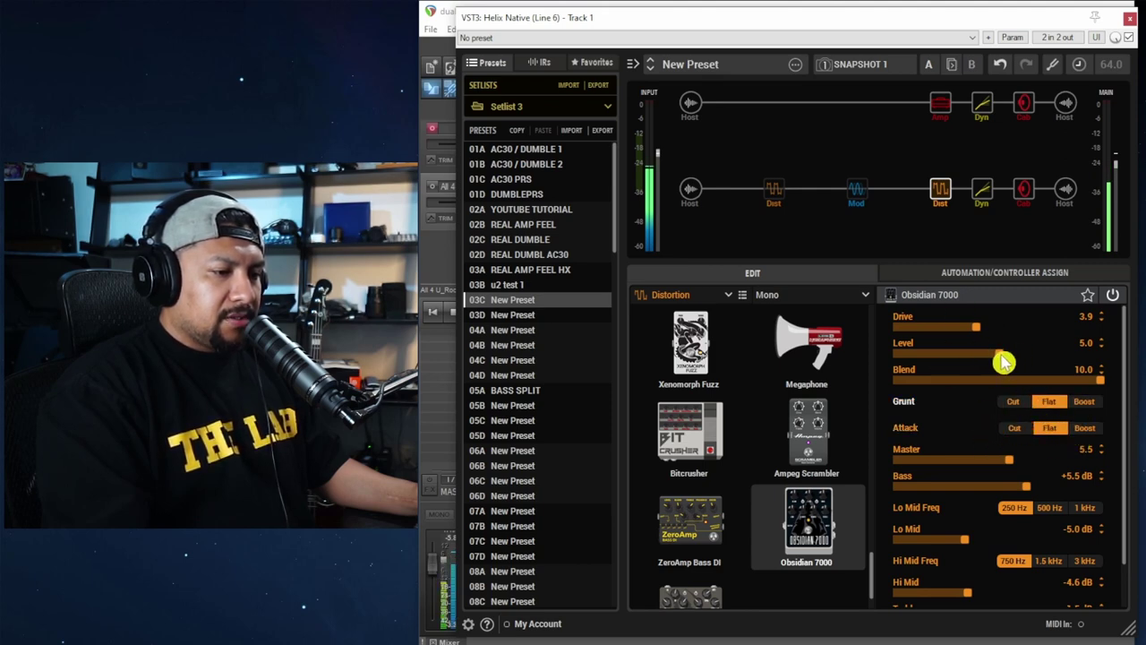
Step: Raise Obsidian 7000 Level, Hi Mid and Treble to +6.9 dB; Hi Mid Freq 750 Hz, Lo Mid Freq 500 Hz
{"action": "left_click_drag", "start_coordinate": [1003, 361], "coordinate": [1010, 363]}
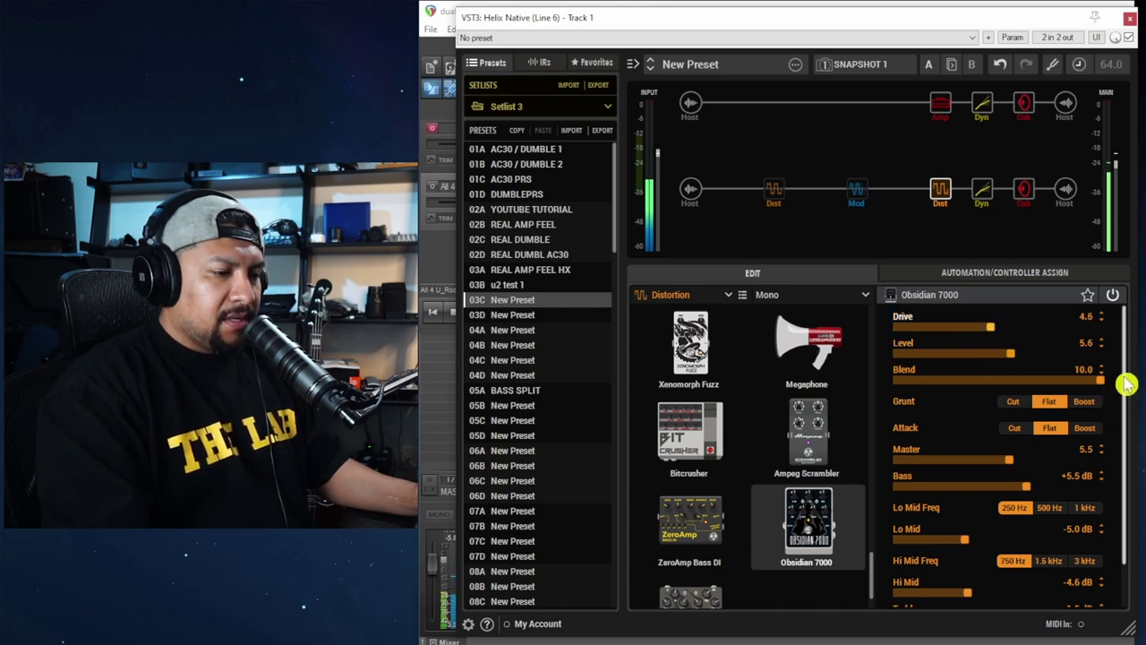
{"action": "left_click_drag", "start_coordinate": [1125, 382], "coordinate": [1120, 435]}
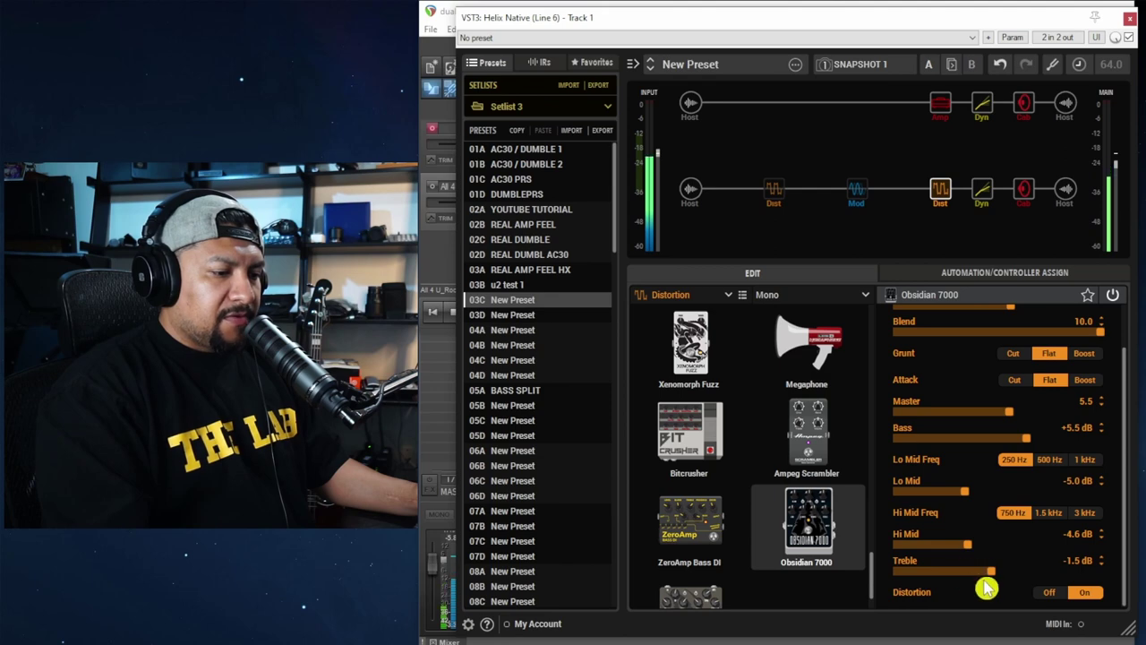
{"action": "left_click_drag", "start_coordinate": [992, 580], "coordinate": [1036, 579]}
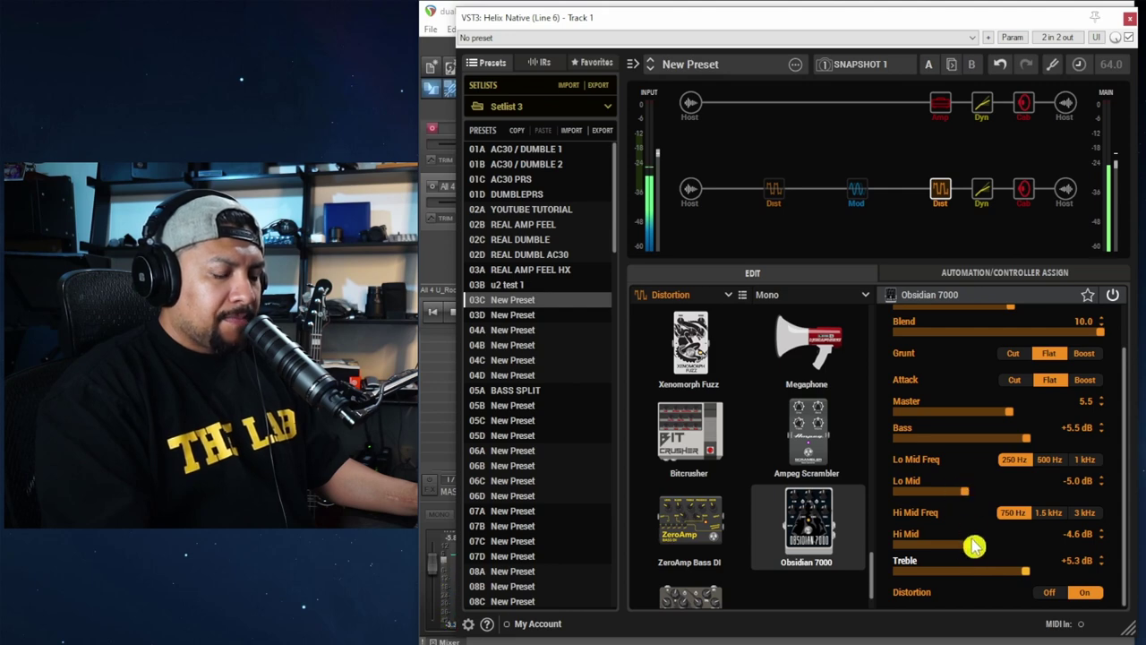
{"action": "mouse_move", "coordinate": [974, 544]}
{"action": "left_mouse_down"}
{"action": "mouse_move", "coordinate": [985, 555]}
{"action": "mouse_move", "coordinate": [994, 547]}
{"action": "left_mouse_up"}
{"action": "left_click", "coordinate": [1048, 512]}
{"action": "left_click", "coordinate": [1012, 512]}
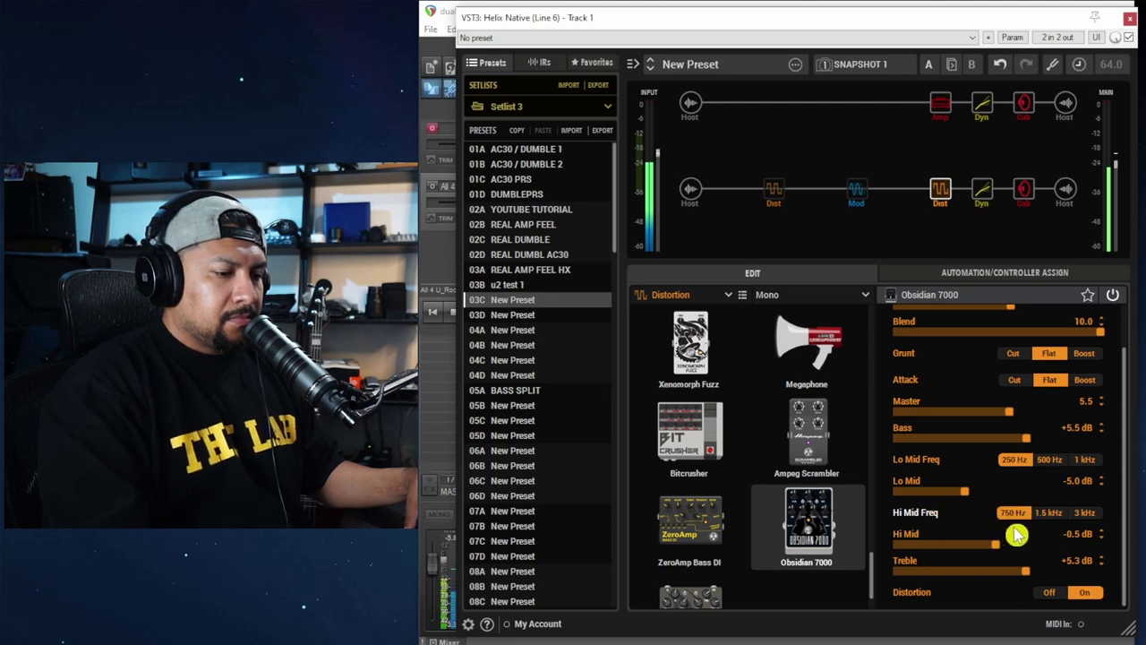
{"action": "left_click", "coordinate": [1050, 459]}
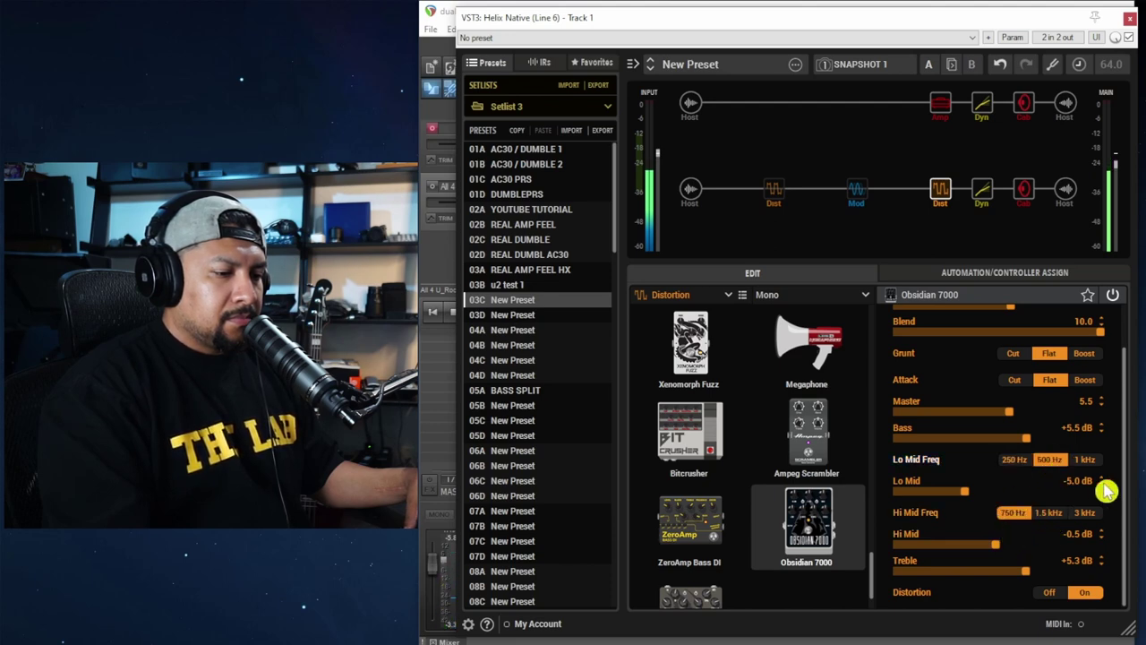
{"action": "left_click", "coordinate": [1031, 571]}
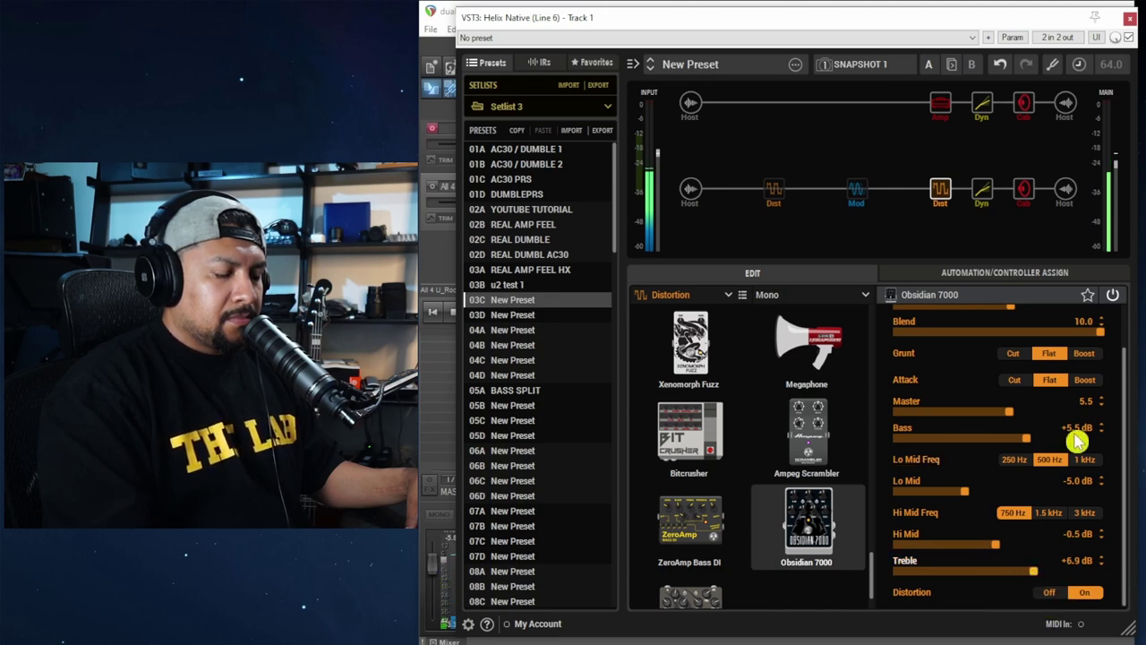
Step: Set the Teemah! Level to 5.0, compare it bypassed, then switch it back on
{"action": "left_click", "coordinate": [773, 190]}
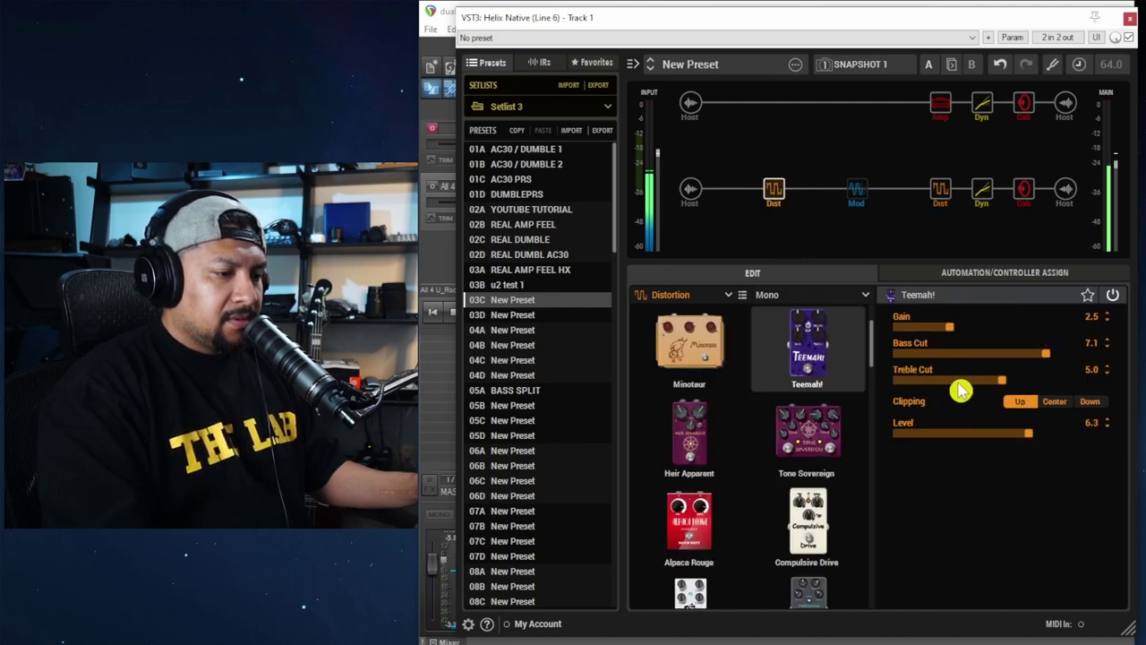
{"action": "left_click_drag", "start_coordinate": [1029, 437], "coordinate": [1010, 447]}
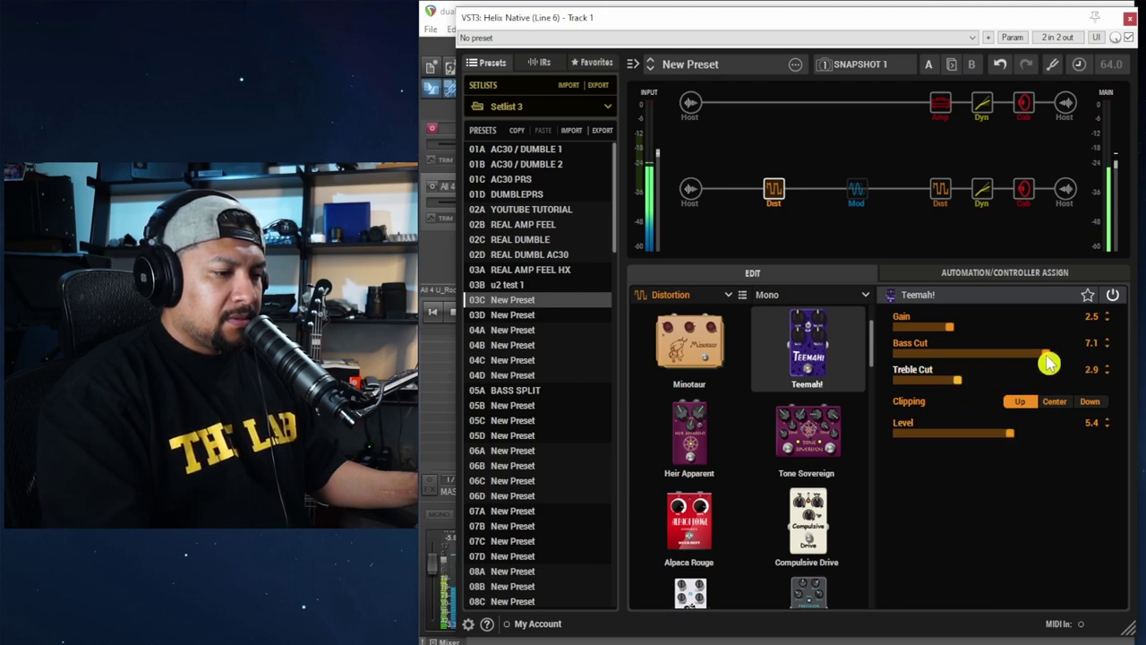
{"action": "mouse_move", "coordinate": [1043, 357]}
{"action": "left_mouse_down"}
{"action": "mouse_move", "coordinate": [957, 361]}
{"action": "mouse_move", "coordinate": [1078, 357]}
{"action": "mouse_move", "coordinate": [1043, 362]}
{"action": "left_mouse_up"}
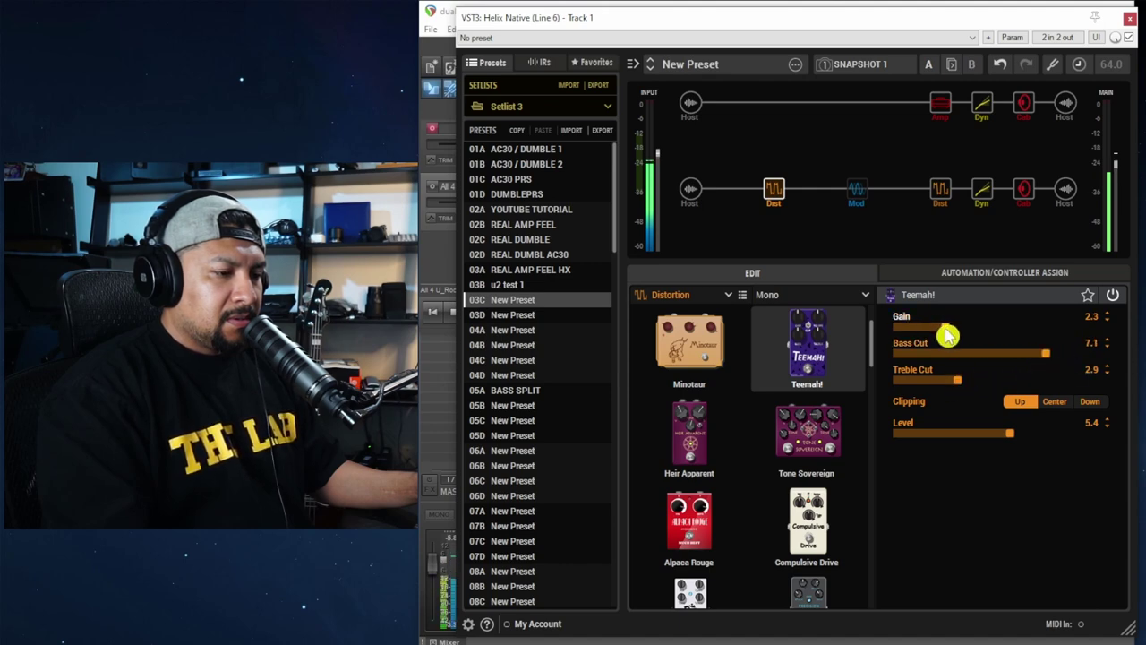
{"action": "left_click_drag", "start_coordinate": [1008, 433], "coordinate": [1001, 433]}
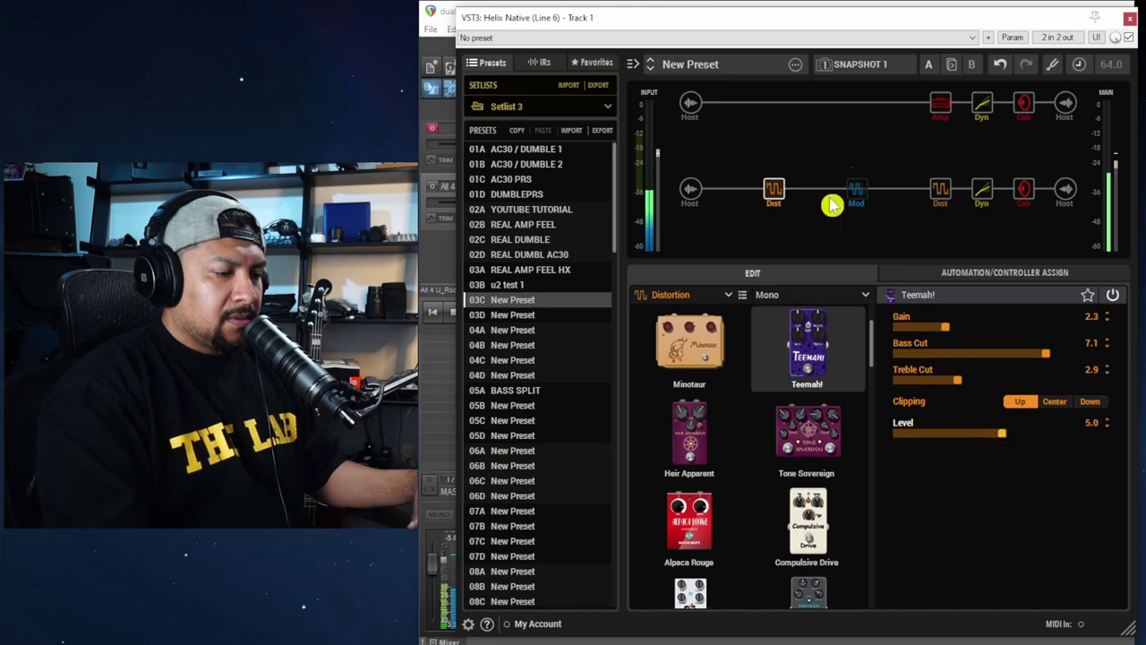
{"action": "left_click", "coordinate": [770, 175]}
{"action": "left_click", "coordinate": [773, 183]}
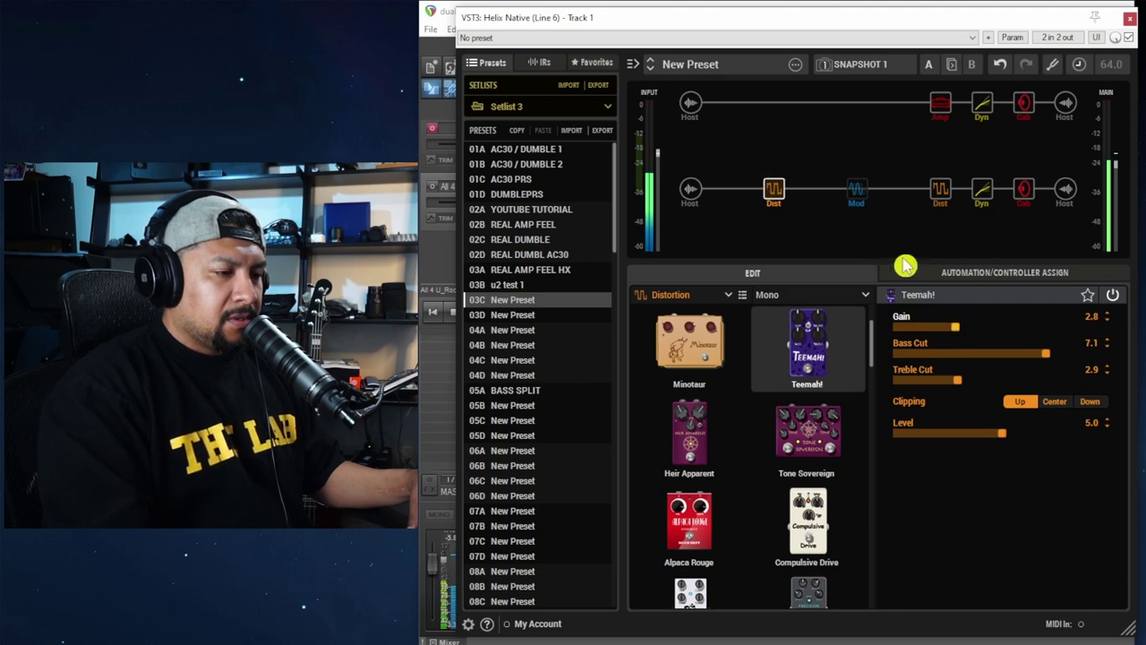
Step: Turn on the 70s Chorus at 32% Mix and drop the lower output to -120 dB
{"action": "mouse_move", "coordinate": [859, 192]}
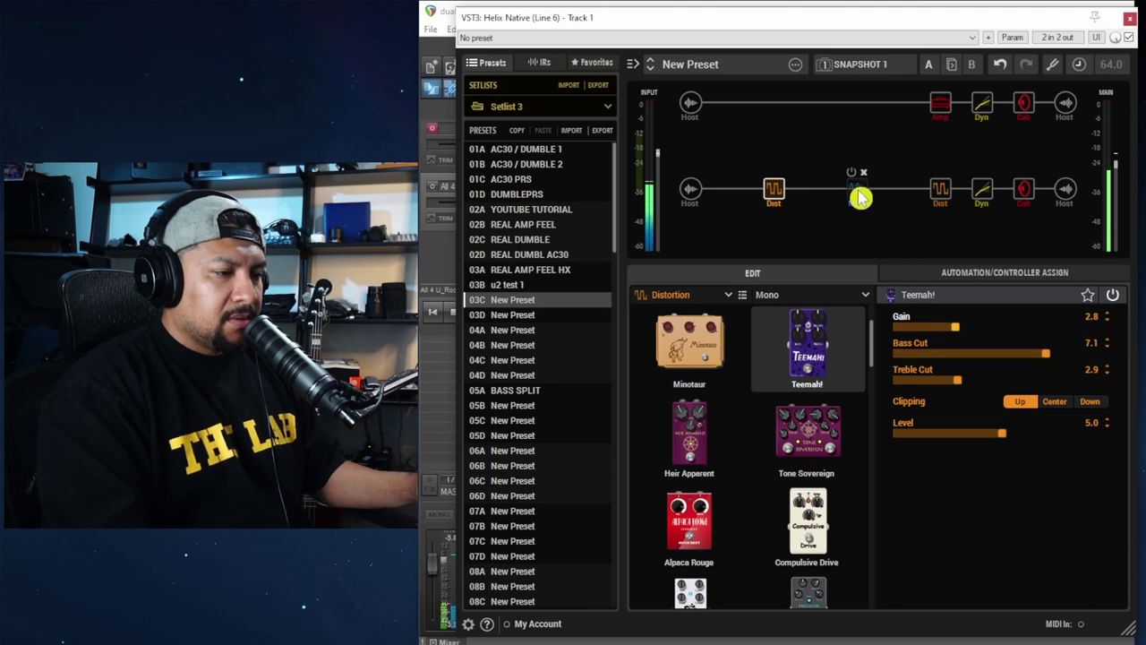
{"action": "left_click", "coordinate": [857, 190]}
{"action": "left_click", "coordinate": [851, 172]}
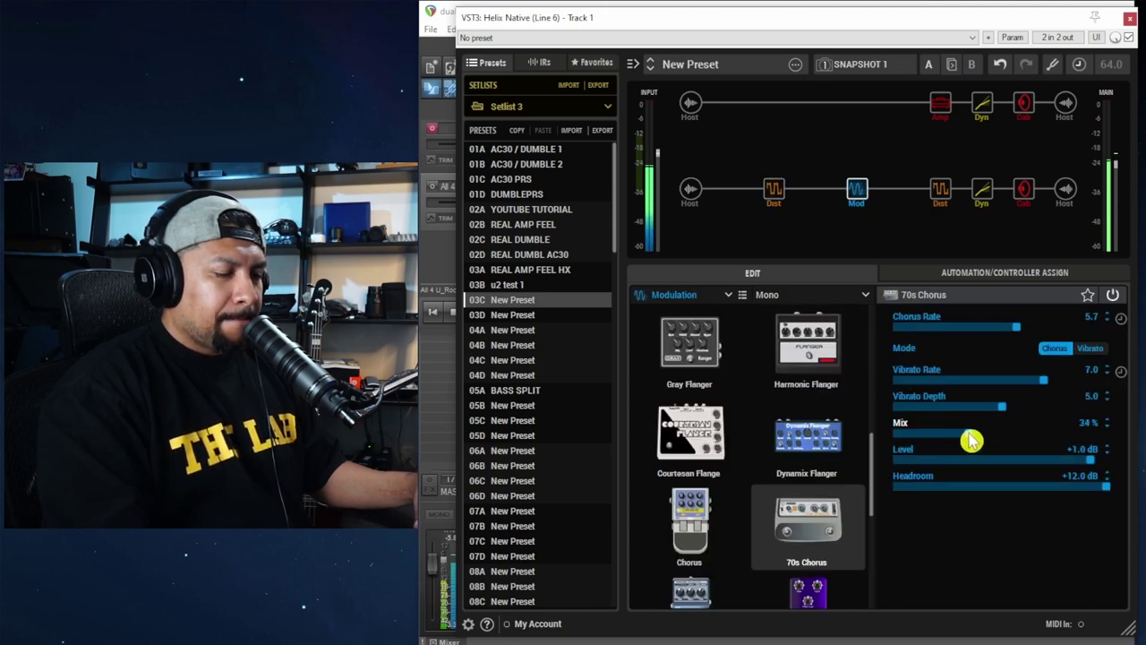
{"action": "left_click_drag", "start_coordinate": [971, 439], "coordinate": [968, 442]}
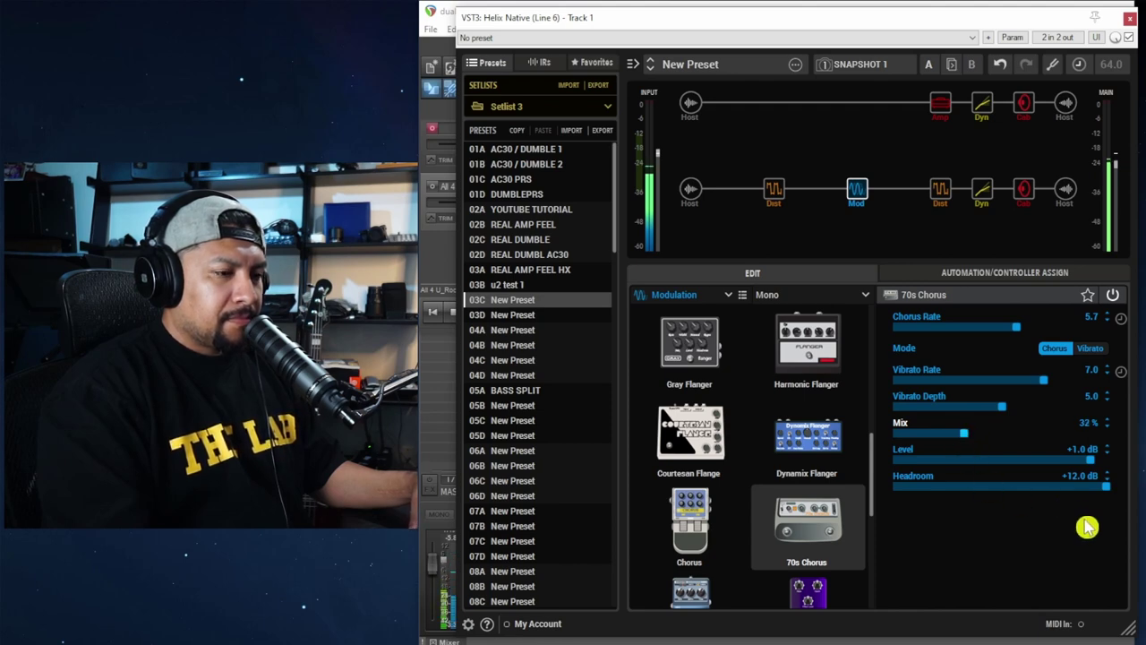
{"action": "left_click", "coordinate": [1065, 188]}
{"action": "left_click_drag", "start_coordinate": [1077, 361], "coordinate": [874, 366]}
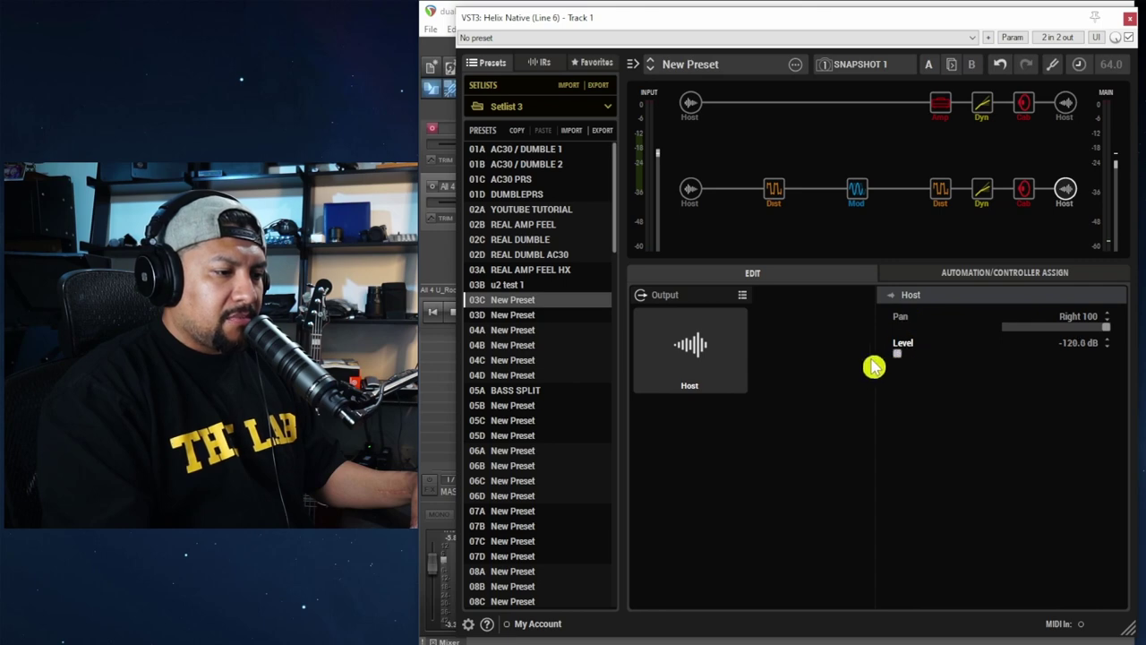
Step: Reset the upper output level to 0.0 dB and view its Tube Comp (Threshold 0.63, Level 0.30)
{"action": "left_click", "coordinate": [1067, 106]}
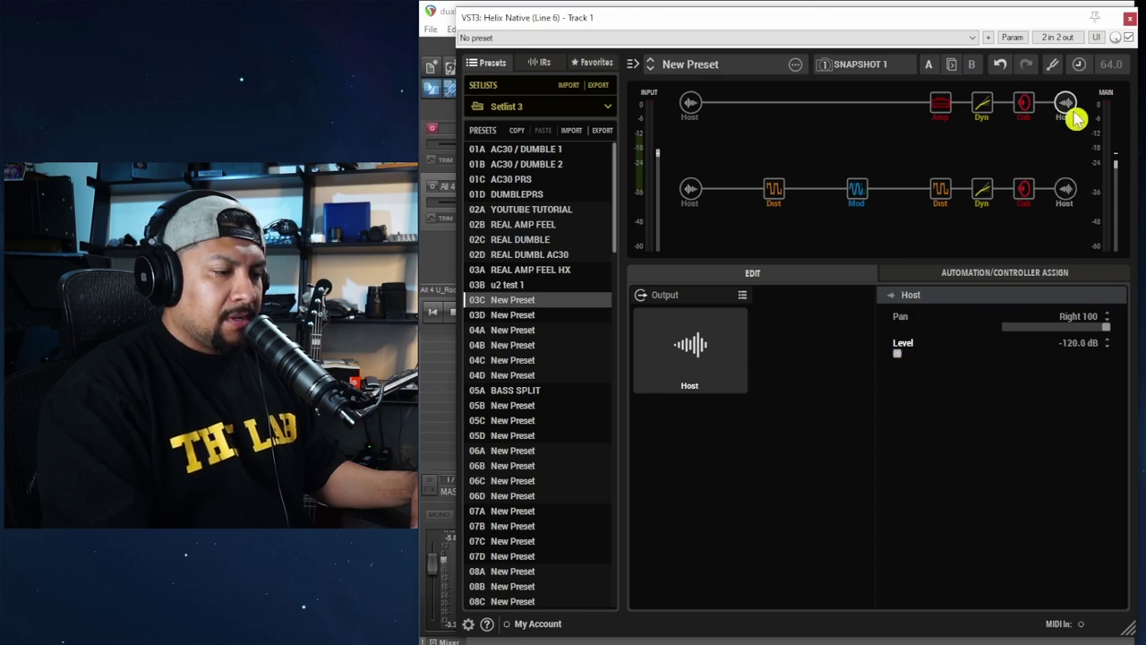
{"action": "double_click", "coordinate": [902, 359]}
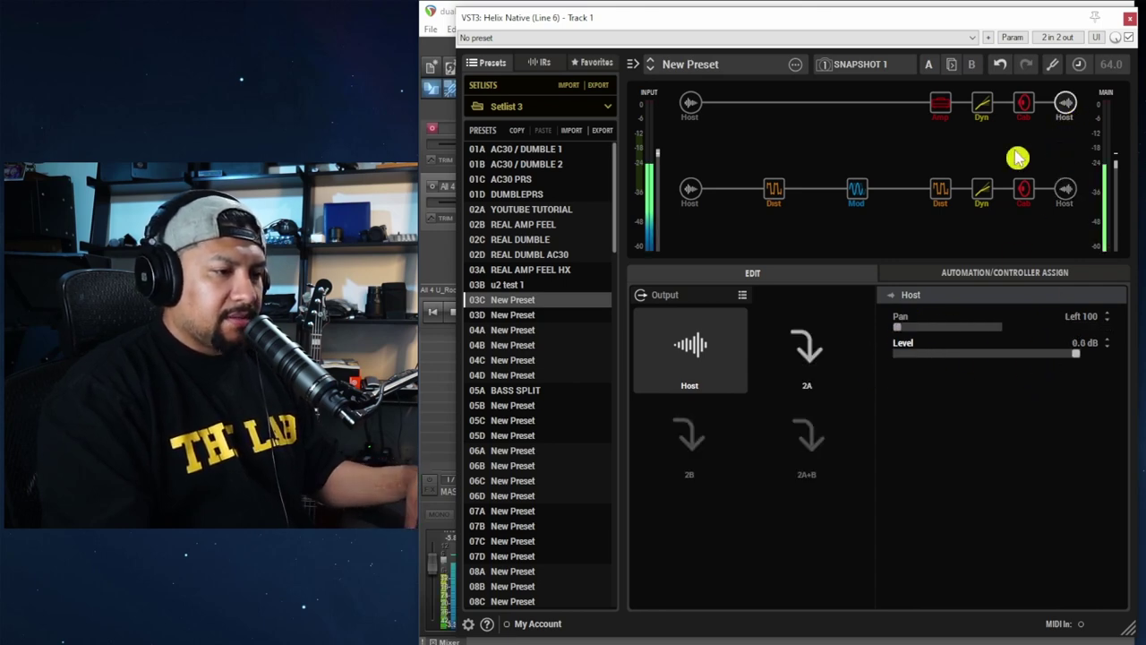
{"action": "mouse_move", "coordinate": [1028, 107]}
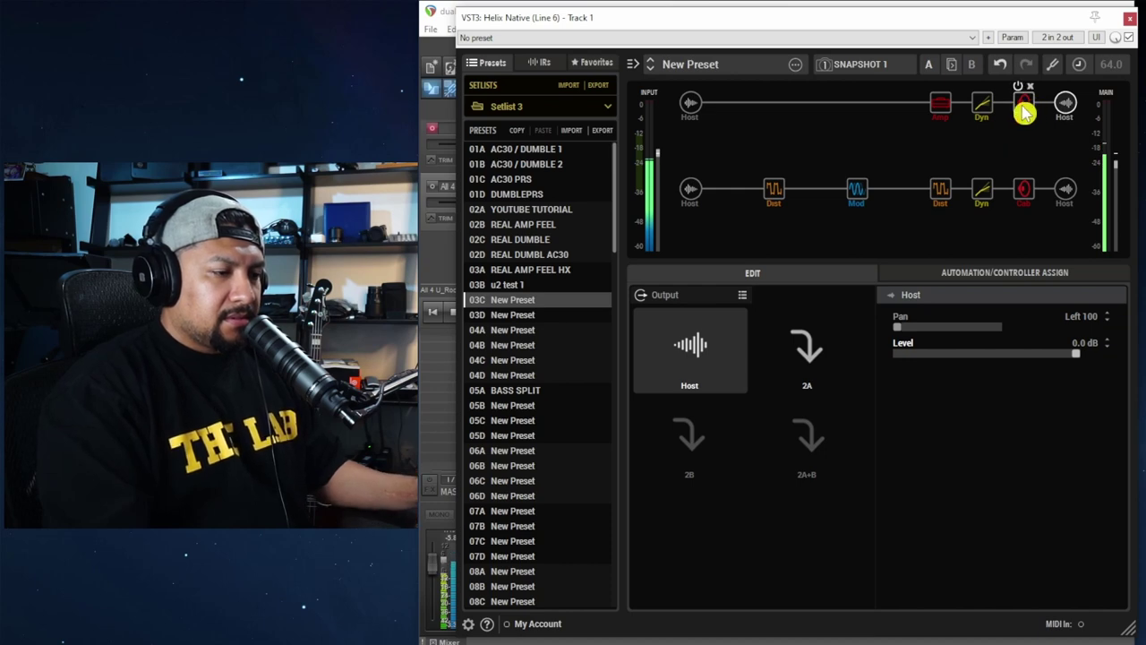
{"action": "left_click", "coordinate": [980, 111]}
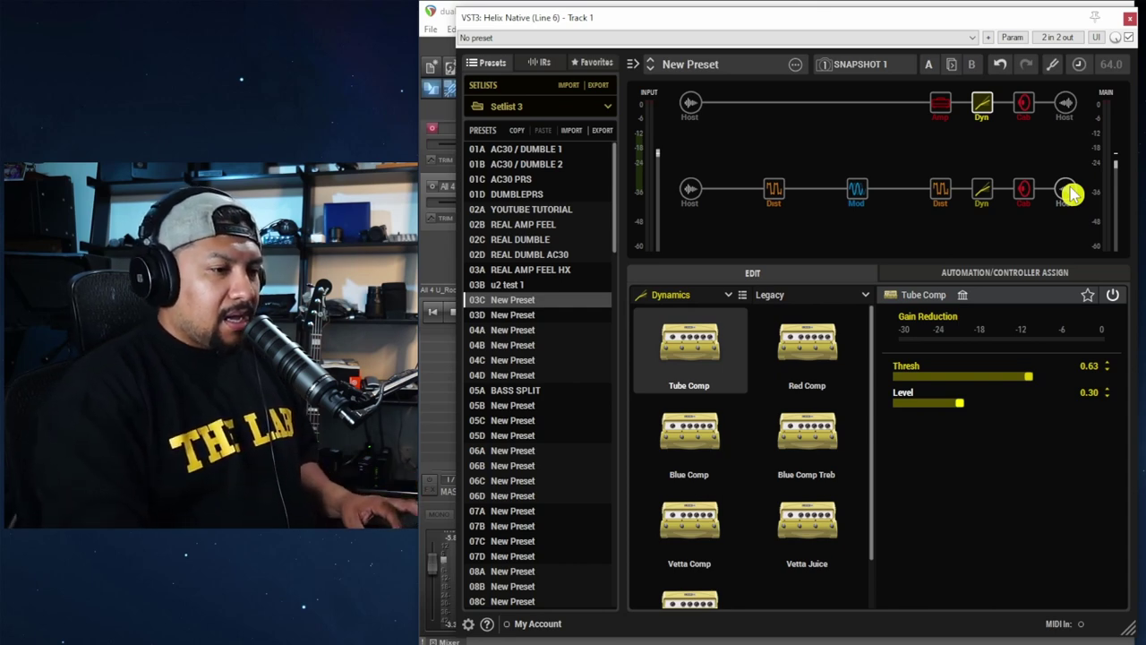
Step: Set the lower output level to about -5.5 dB and bypass the Teemah! drive
{"action": "left_click", "coordinate": [1065, 103]}
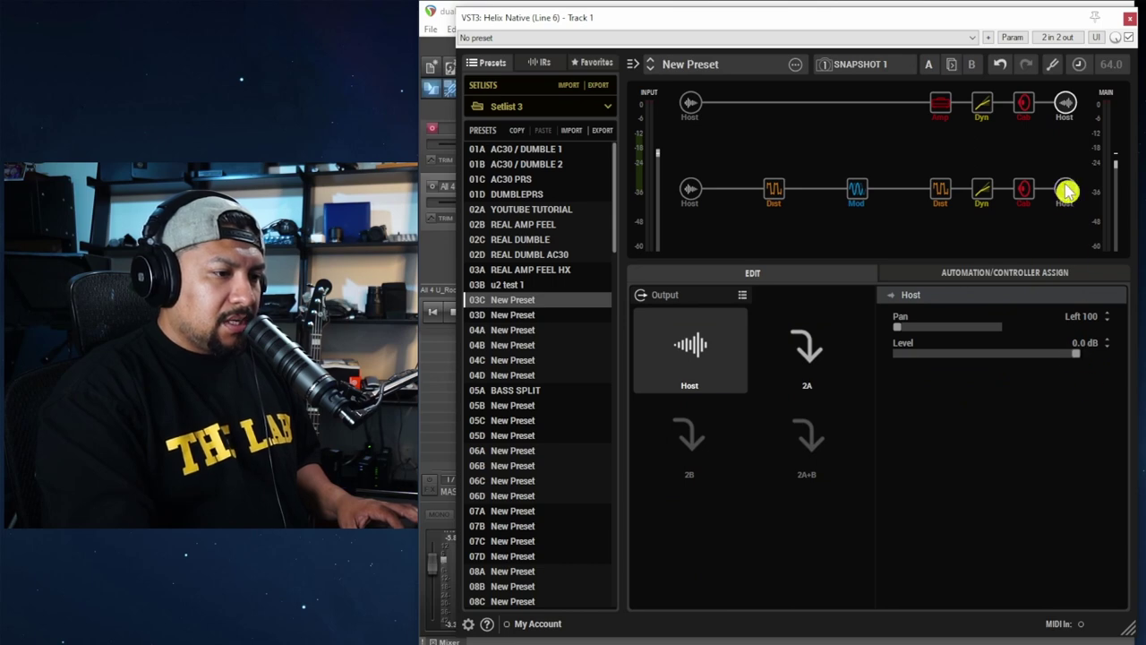
{"action": "left_click", "coordinate": [1065, 188]}
{"action": "left_click", "coordinate": [1055, 353]}
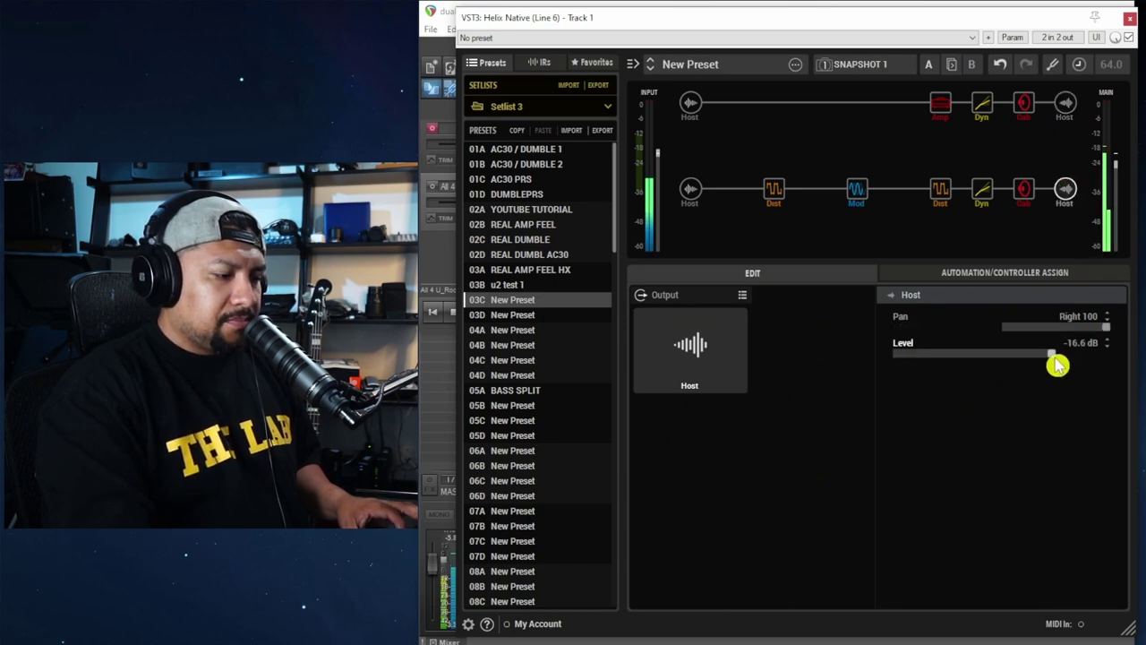
{"action": "left_click", "coordinate": [1074, 353]}
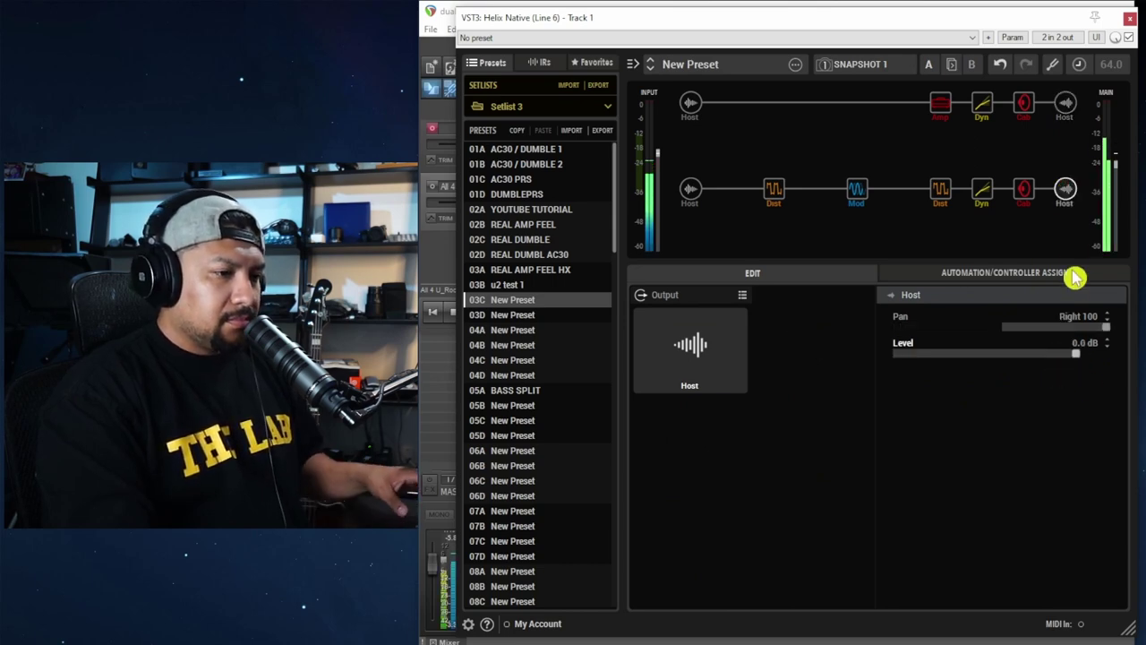
{"action": "left_click", "coordinate": [1065, 353]}
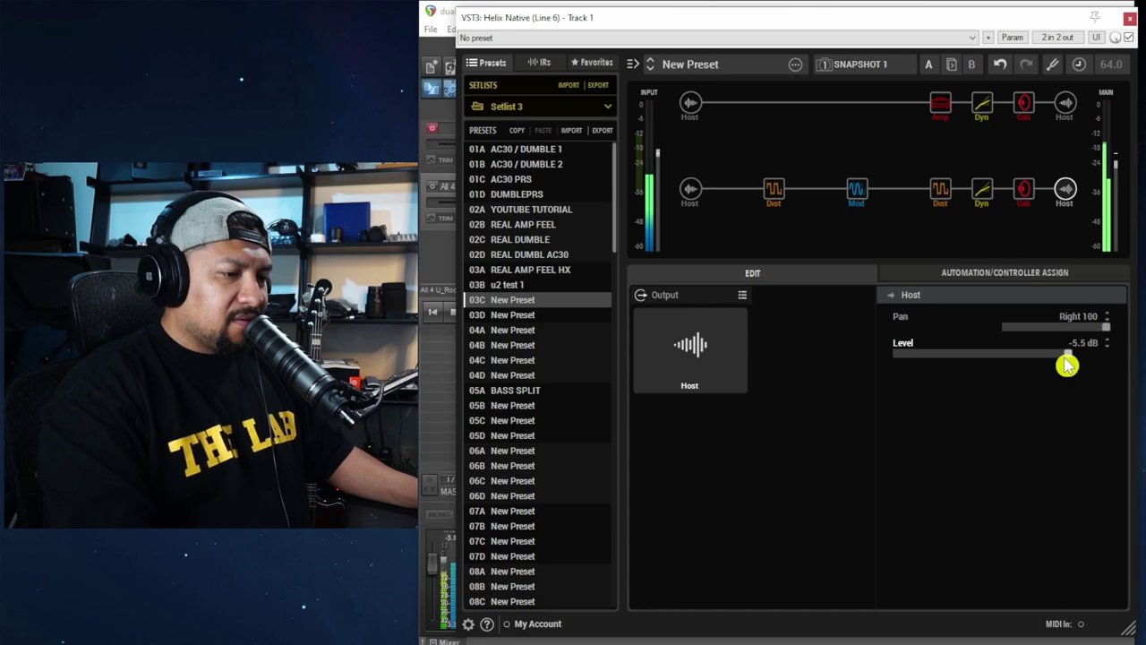
{"action": "left_click", "coordinate": [770, 208]}
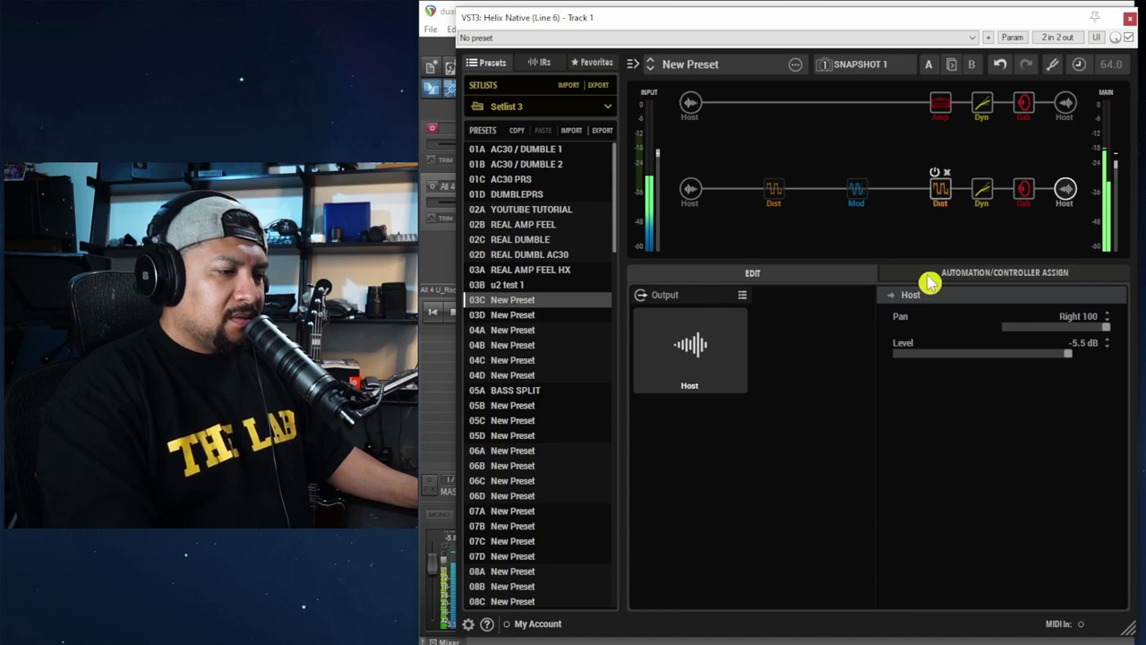
{"action": "left_click", "coordinate": [940, 197]}
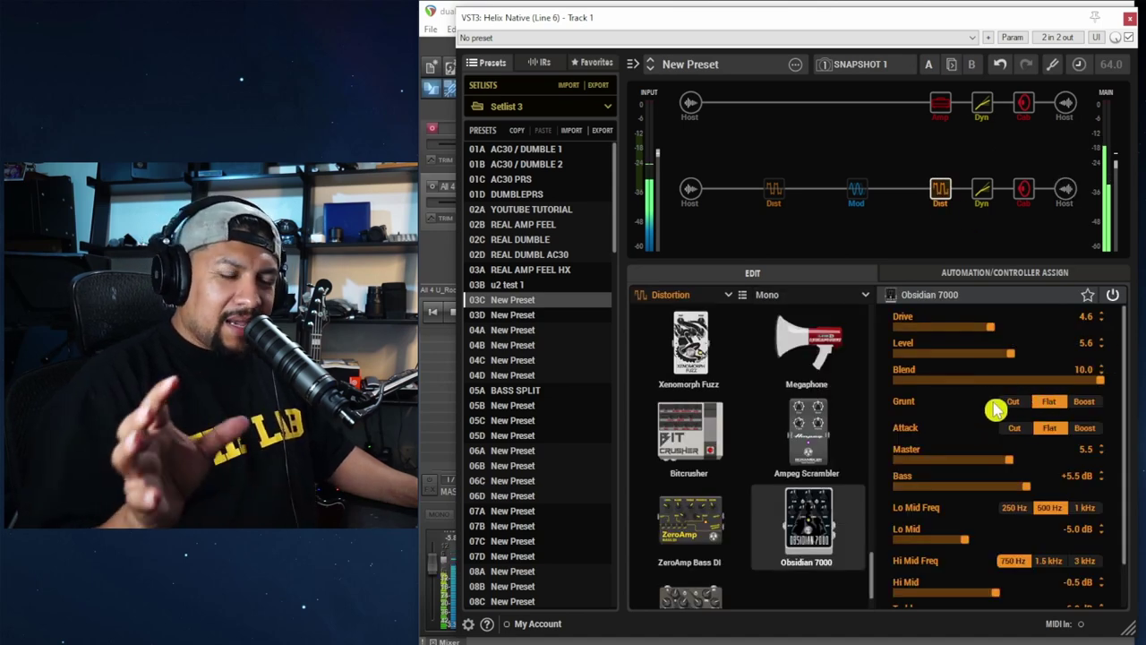
Step: Pan the upper path Left 75 and the lower path Right 75
{"action": "left_click", "coordinate": [1064, 103]}
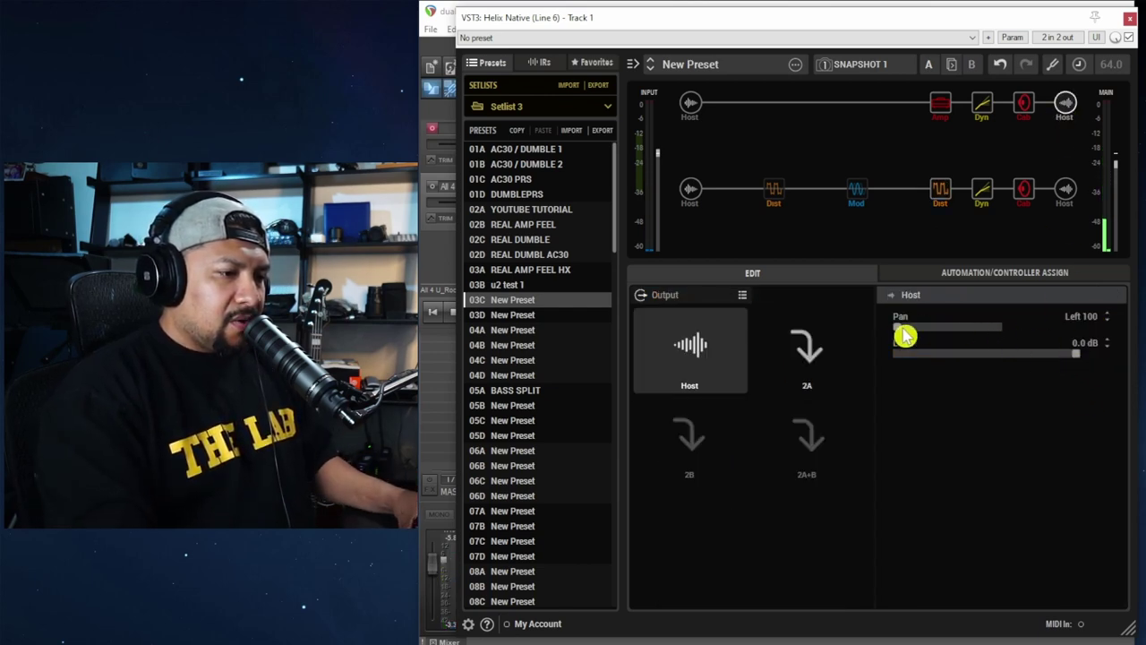
{"action": "left_click_drag", "start_coordinate": [906, 330], "coordinate": [930, 334]}
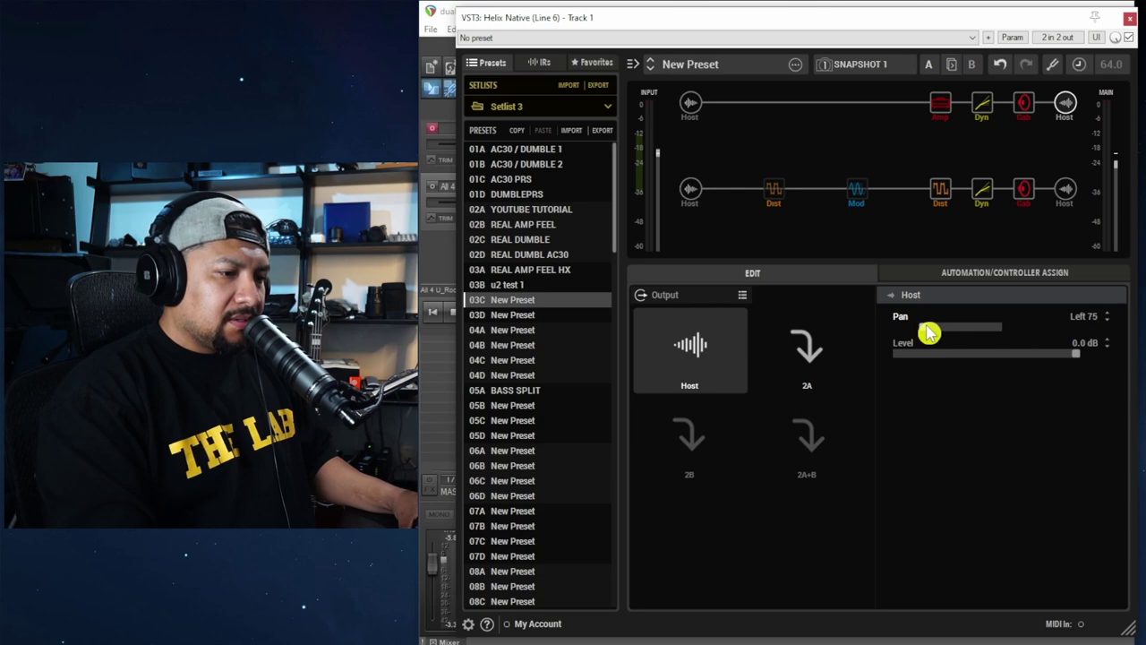
{"action": "left_click", "coordinate": [1065, 190]}
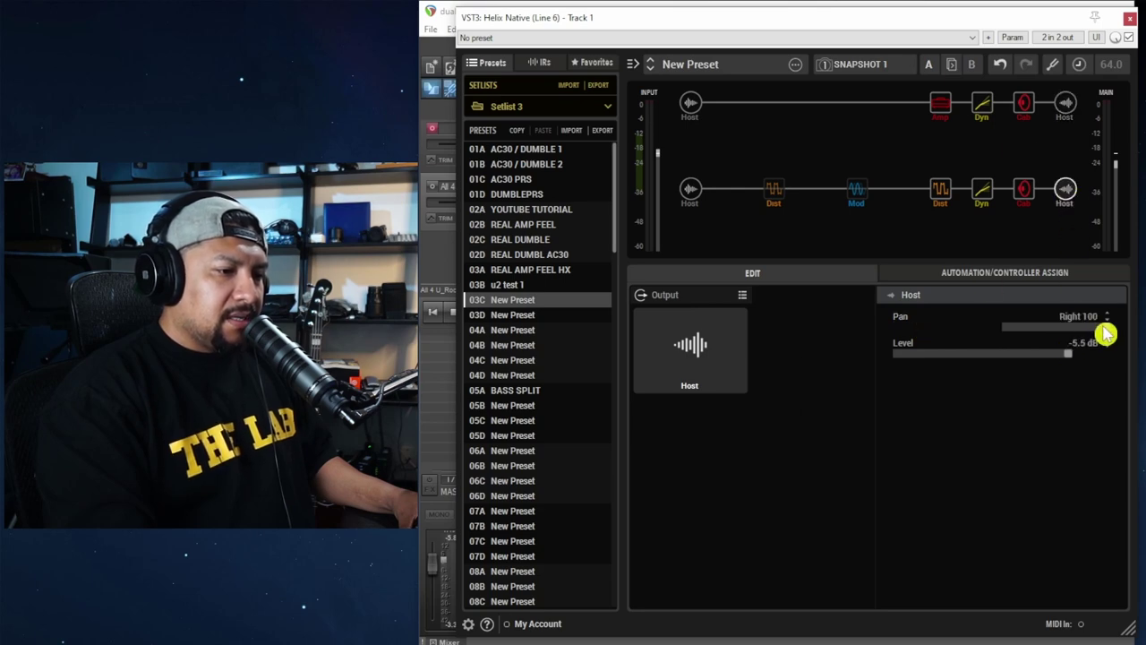
{"action": "left_click_drag", "start_coordinate": [1107, 333], "coordinate": [1084, 338]}
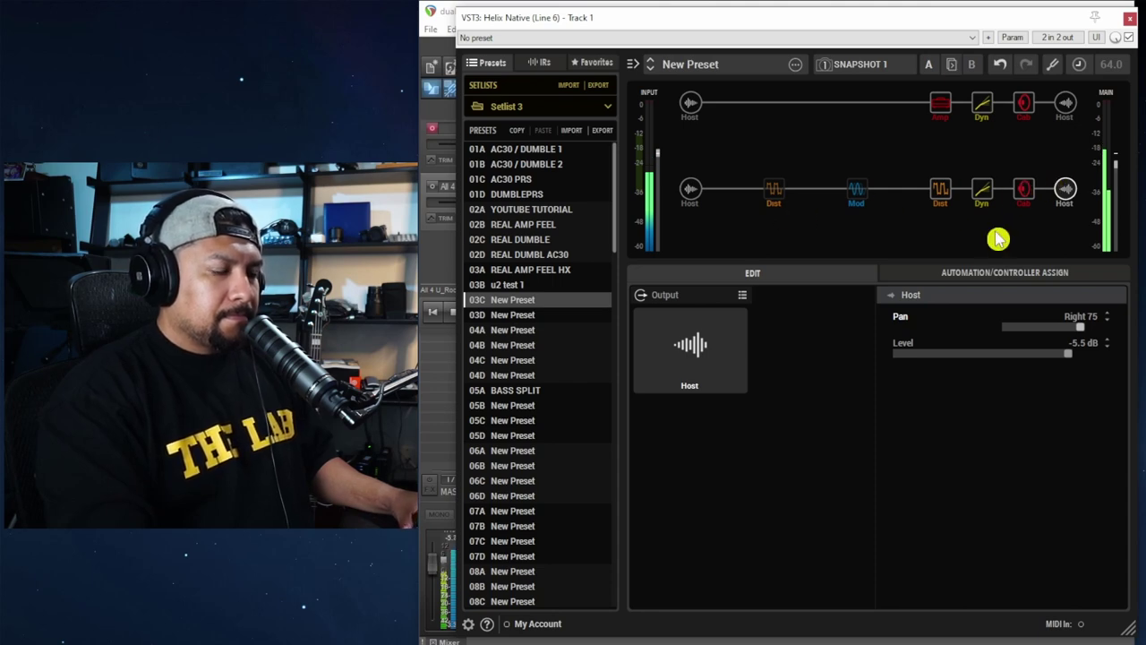
{"action": "mouse_move", "coordinate": [870, 215]}
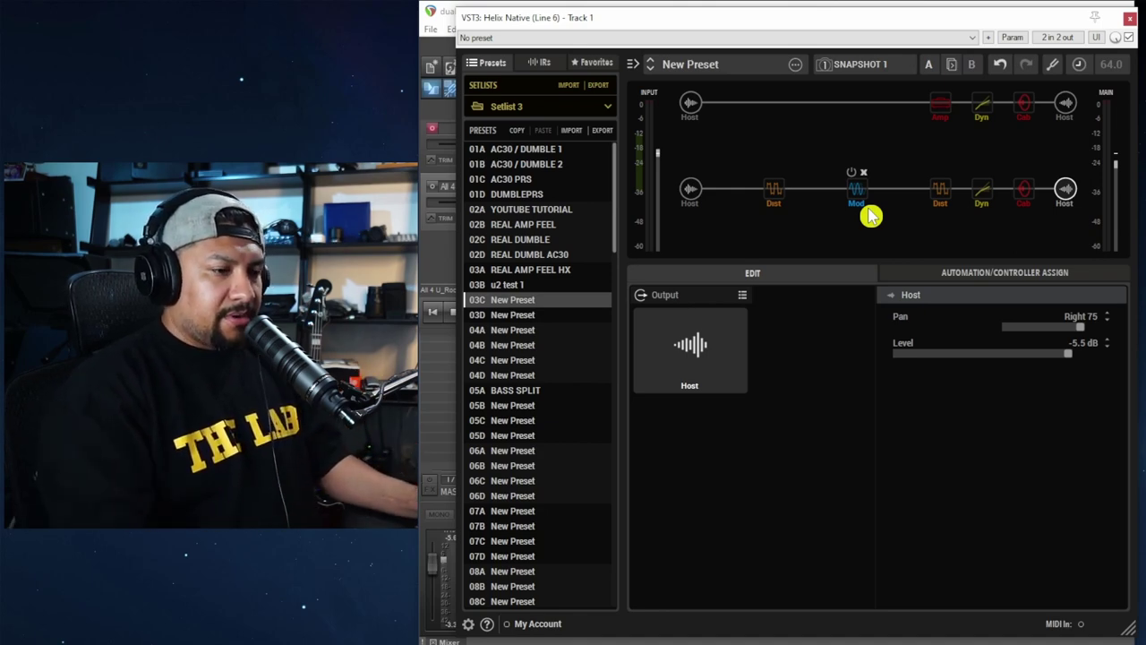
{"action": "left_click", "coordinate": [1064, 102]}
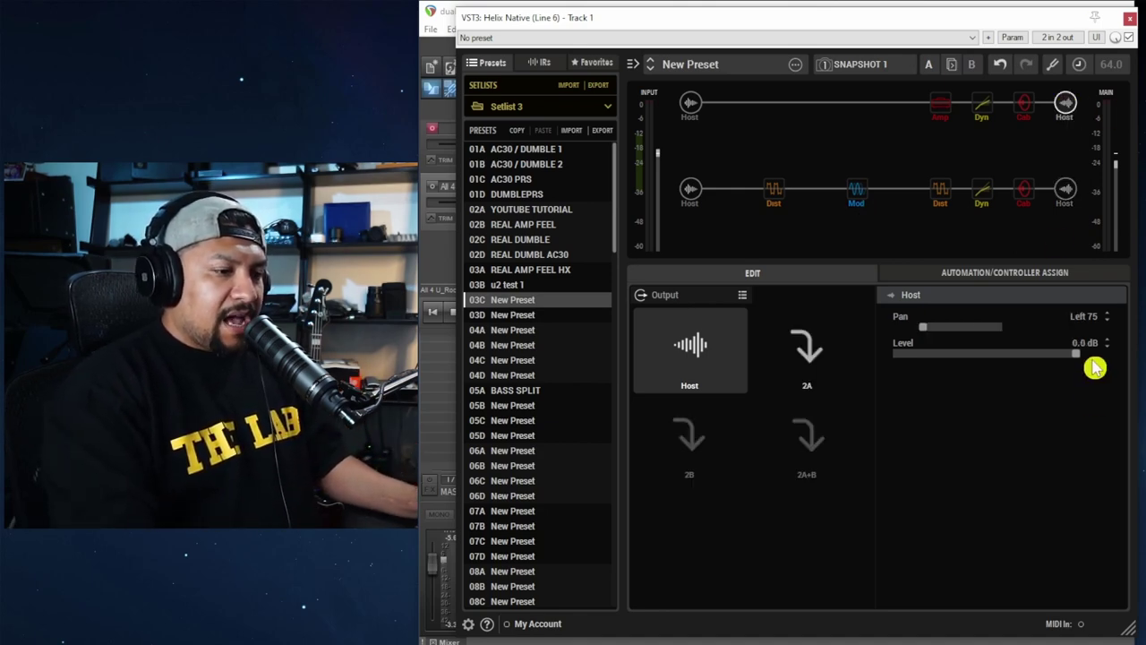
Step: Check the lower path's output pan and level
{"action": "left_click", "coordinate": [1065, 188]}
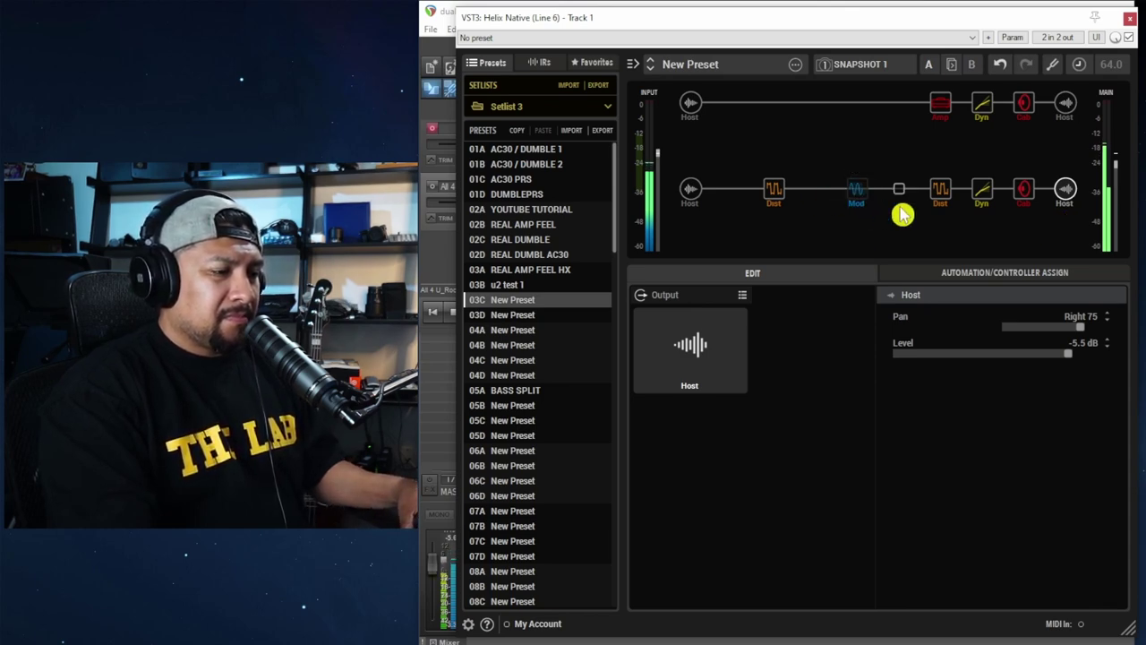
Step: Switch the 70s Chorus back on and adjust the Obsidian 7000 parameters
{"action": "left_click", "coordinate": [775, 191]}
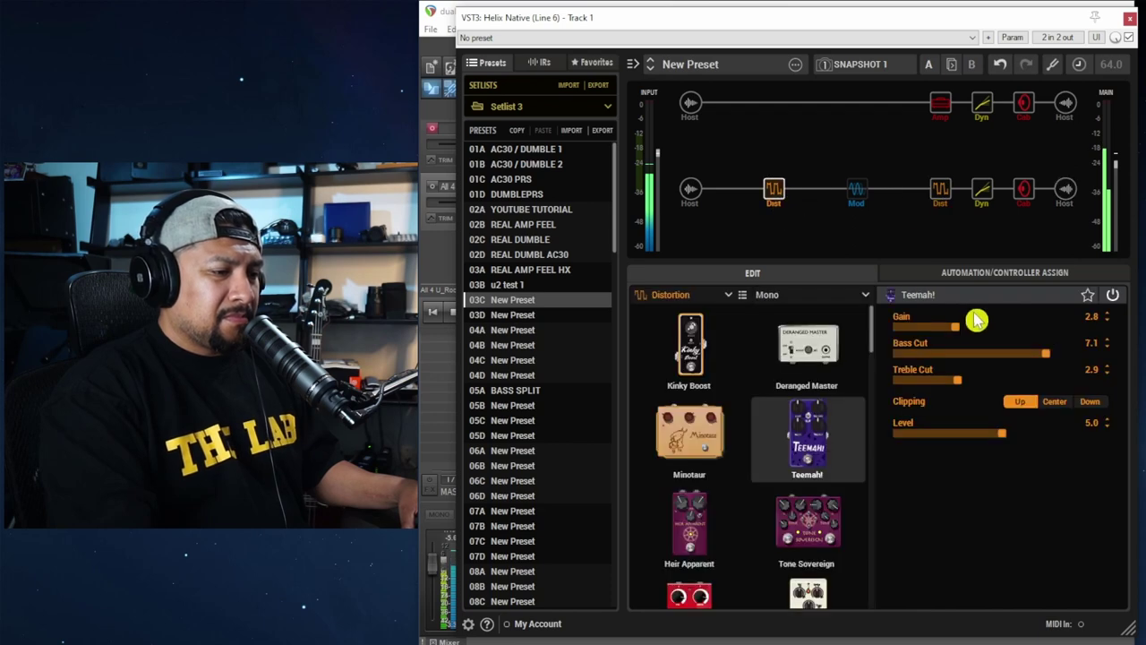
{"action": "key", "text": "Right"}
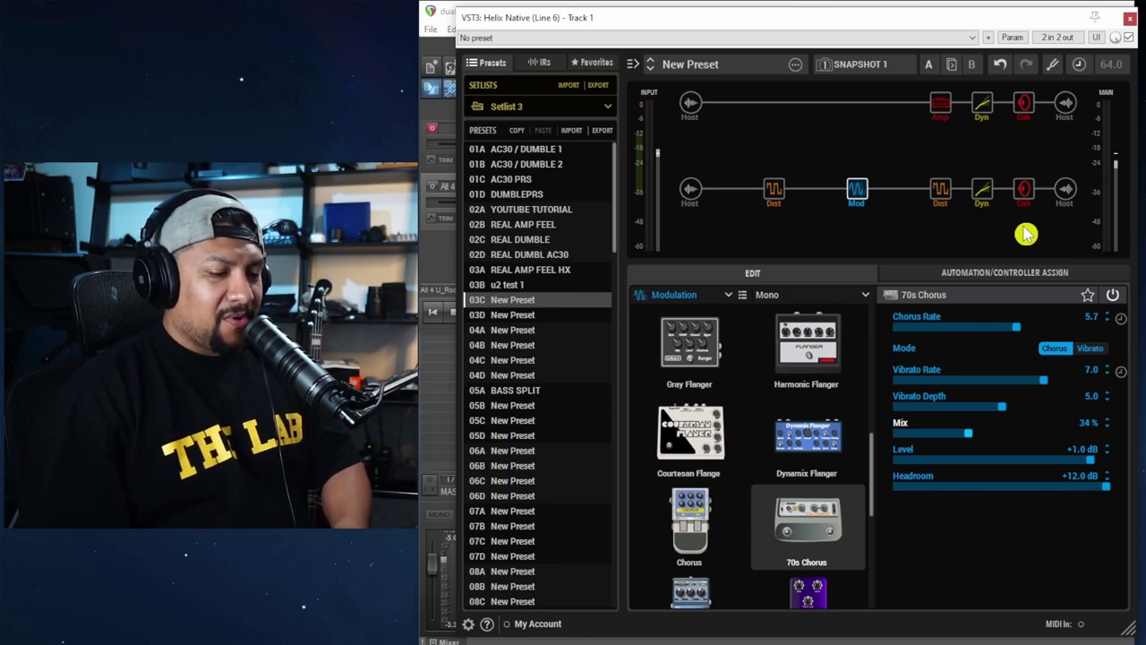
{"action": "left_click", "coordinate": [940, 189]}
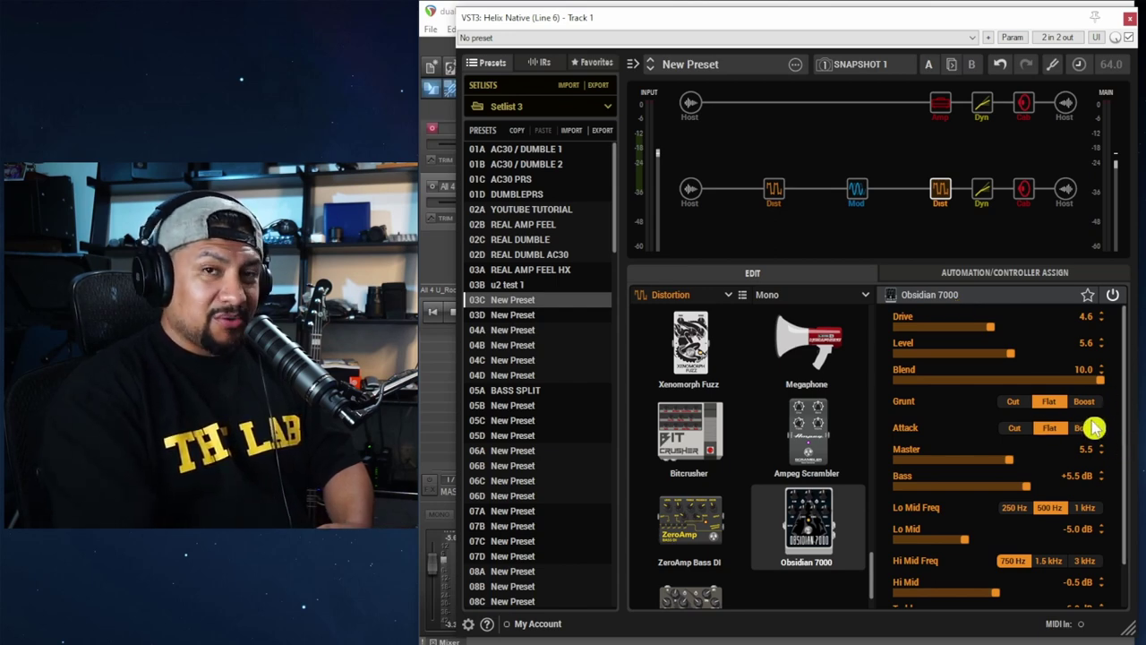
{"action": "left_click_drag", "start_coordinate": [1120, 417], "coordinate": [1133, 358]}
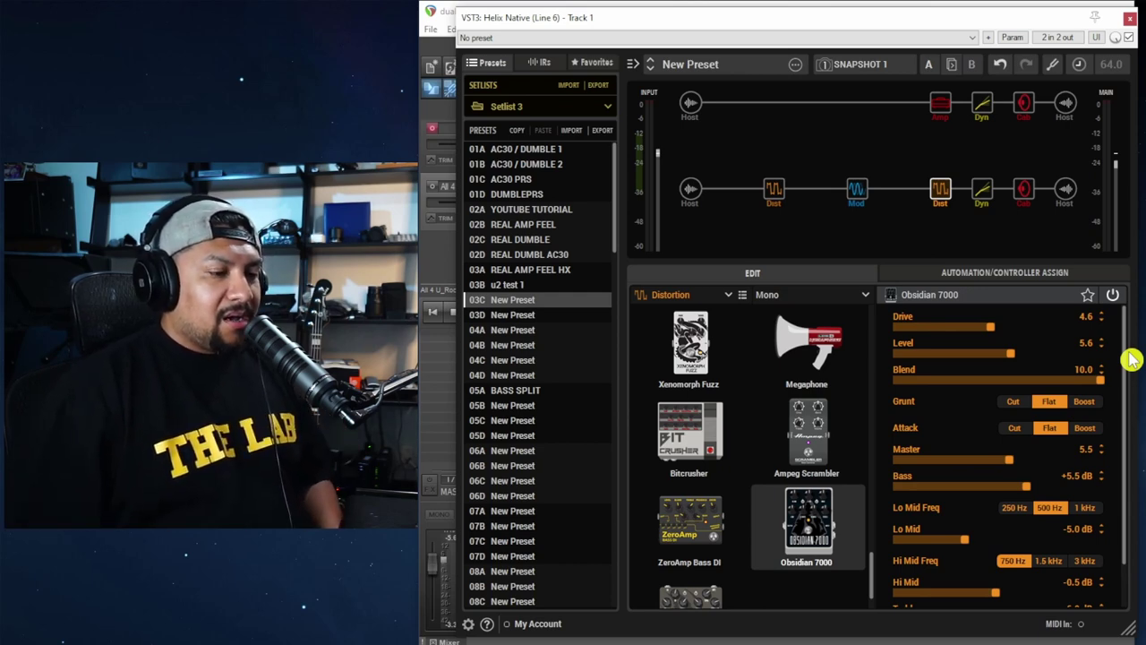
Step: Switch the Teemah! drive's Clipping to Up, keeping Gain at 3.3 and Level 5.0
{"action": "left_click", "coordinate": [775, 199]}
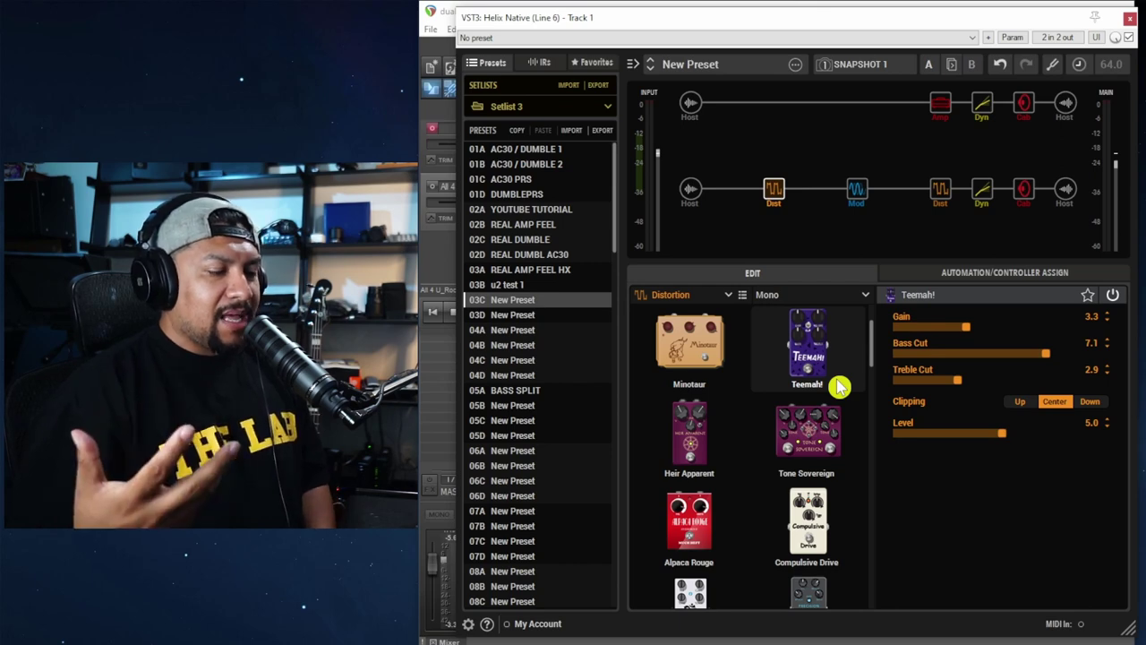
{"action": "left_click", "coordinate": [1019, 402]}
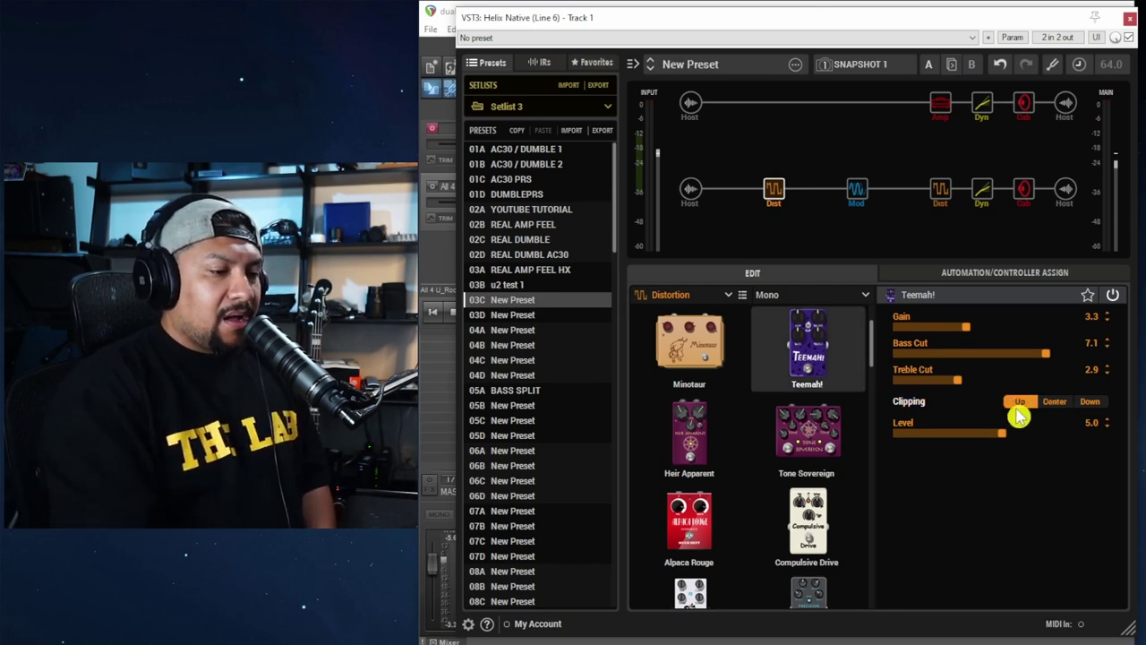
{"action": "left_click_drag", "start_coordinate": [873, 343], "coordinate": [893, 614]}
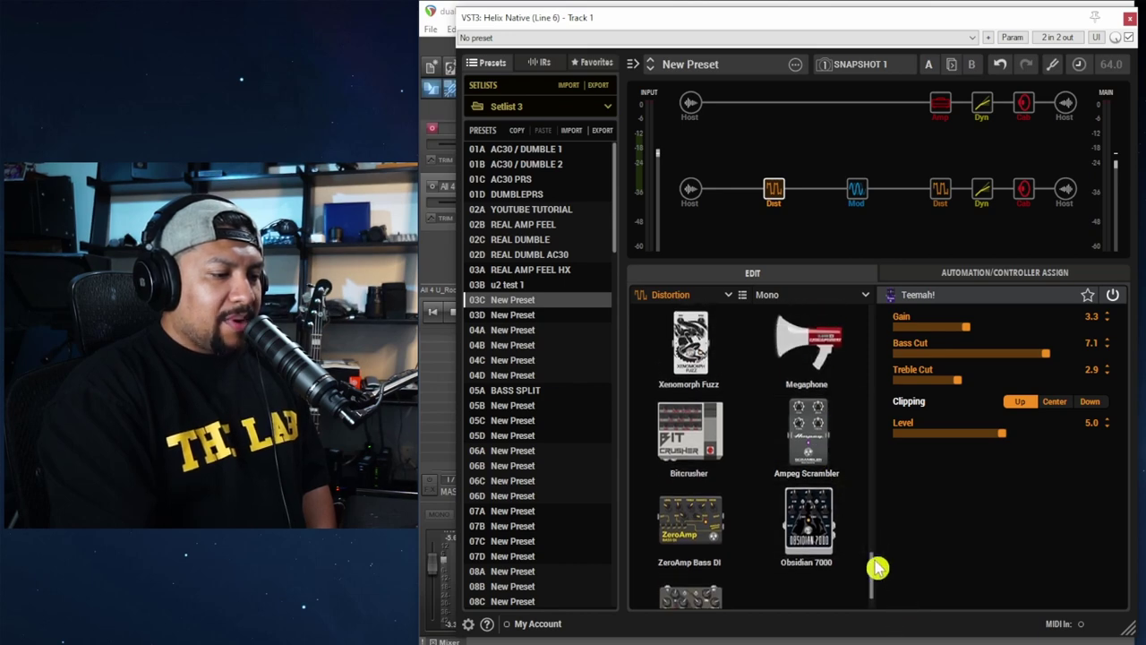
{"action": "left_click_drag", "start_coordinate": [874, 567], "coordinate": [875, 606]}
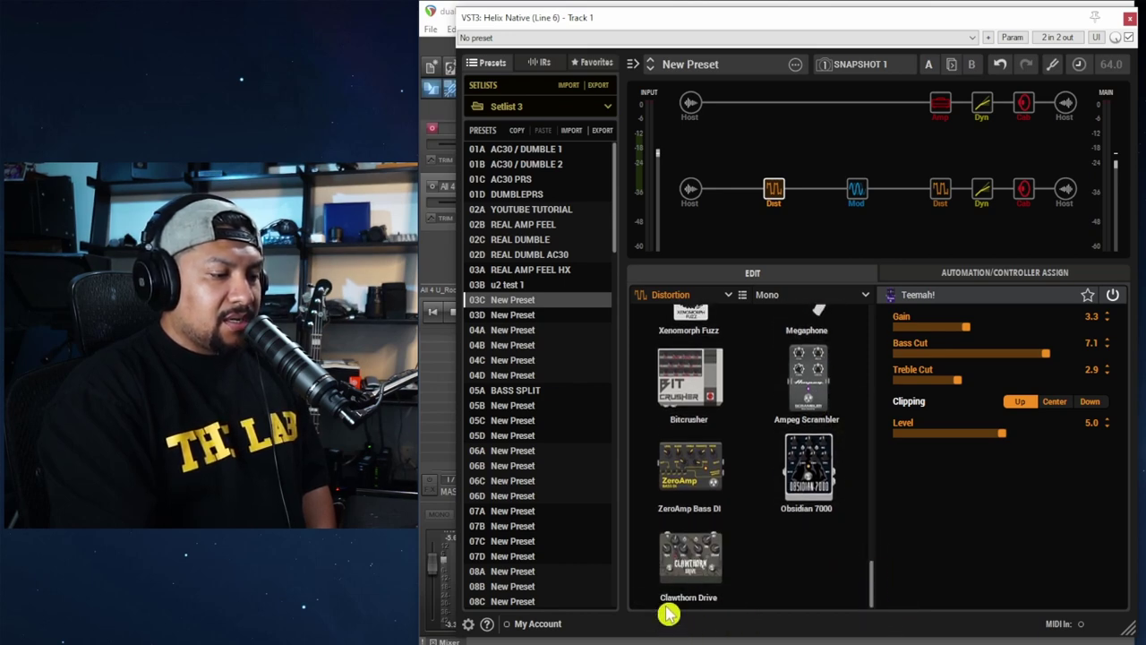